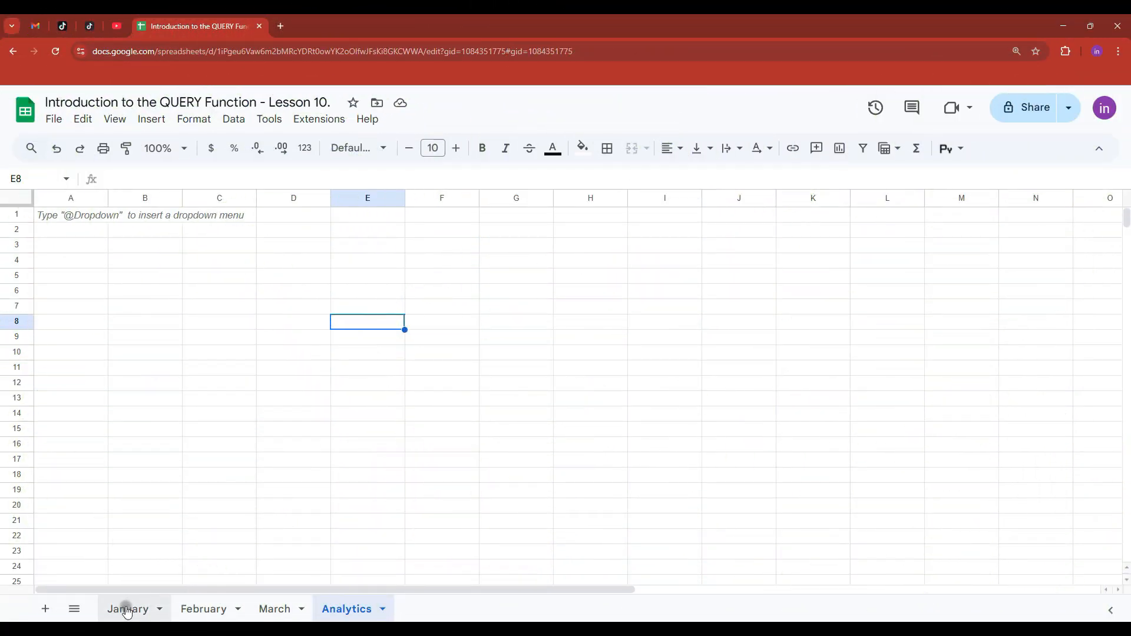
- Compare the sales tables on the January, February and March sheets, and return to January
left_click(126, 609)
left_click(206, 609)
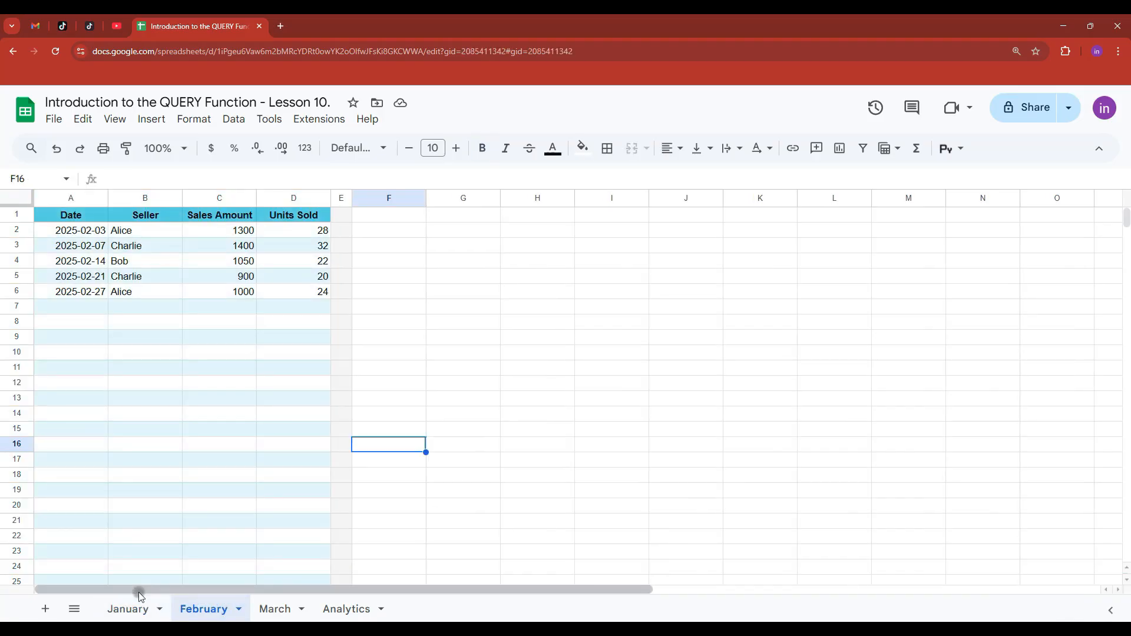
left_click(135, 610)
left_click(203, 609)
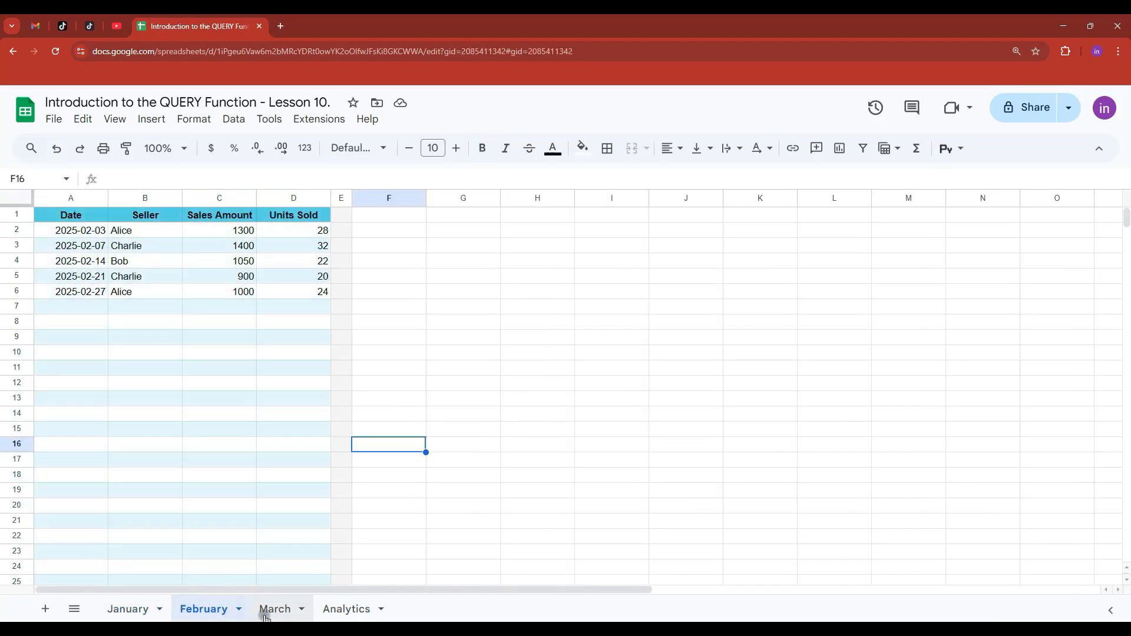
left_click(273, 609)
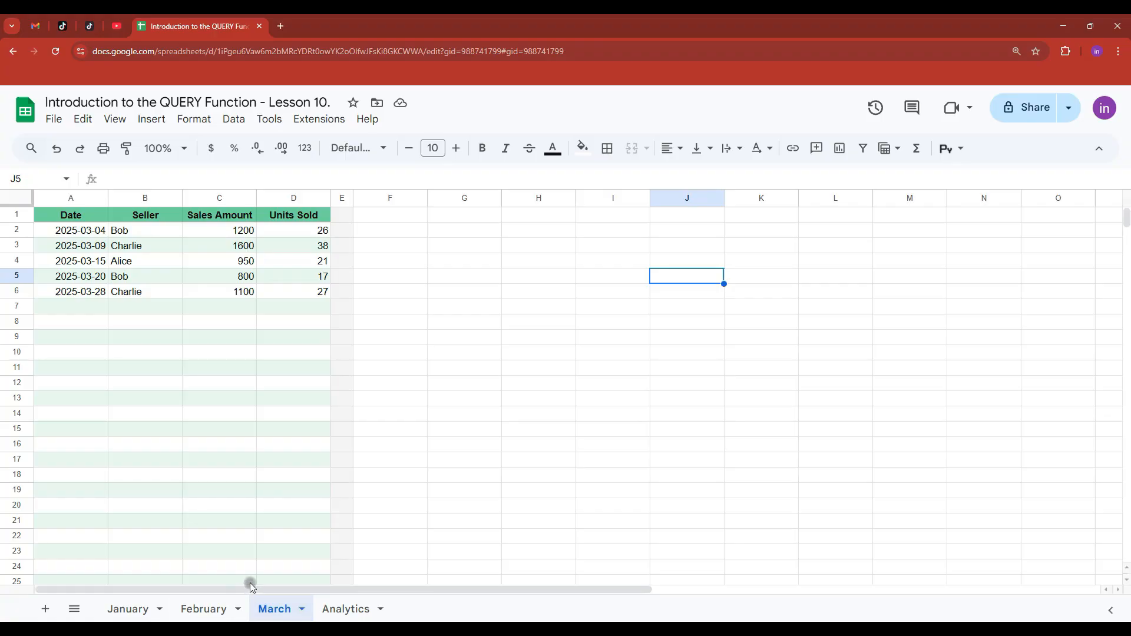
left_click(123, 612)
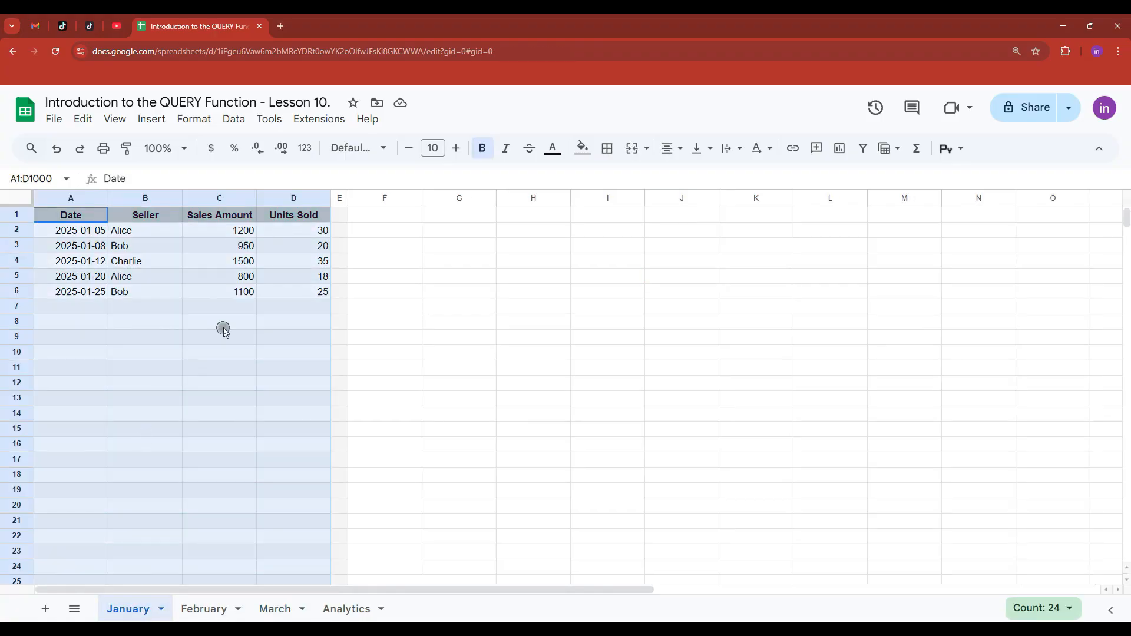
left_click(221, 325)
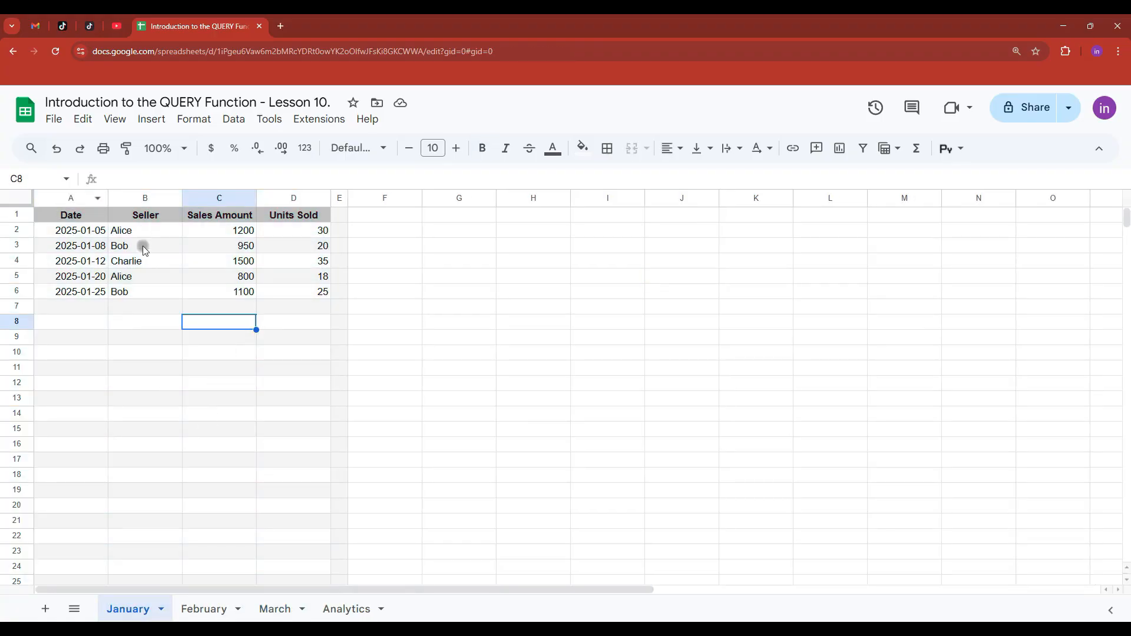
left_click(206, 609)
left_click(259, 610)
left_click(121, 609)
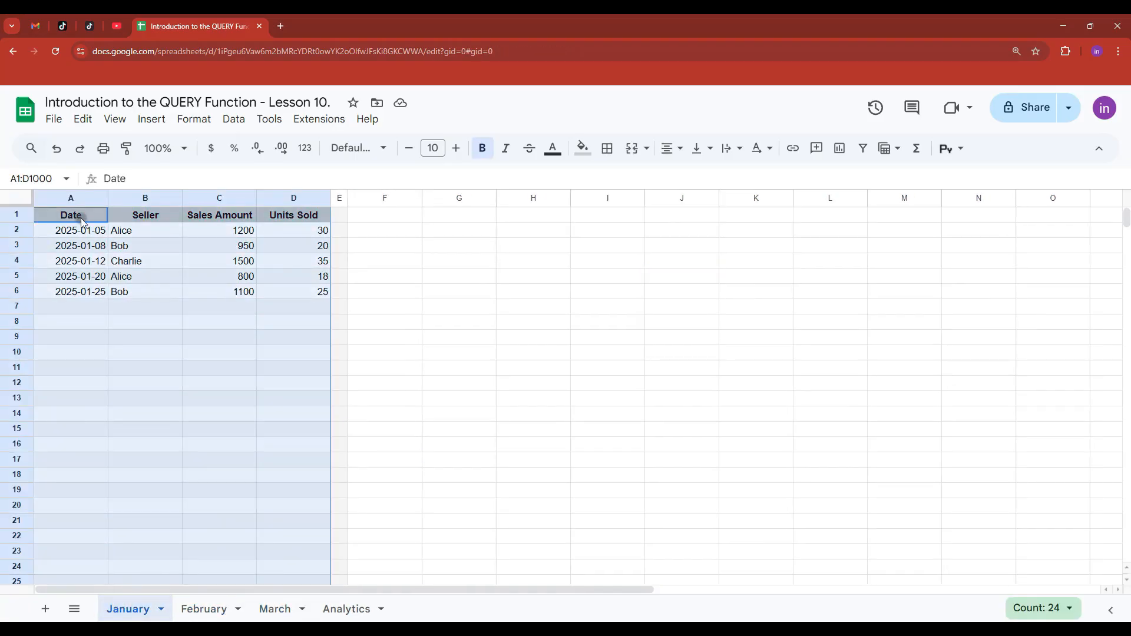
- Examine the Date, Seller, Sales Amount and Units Sold columns of the January table one by one
left_click_drag(76, 215, 76, 293)
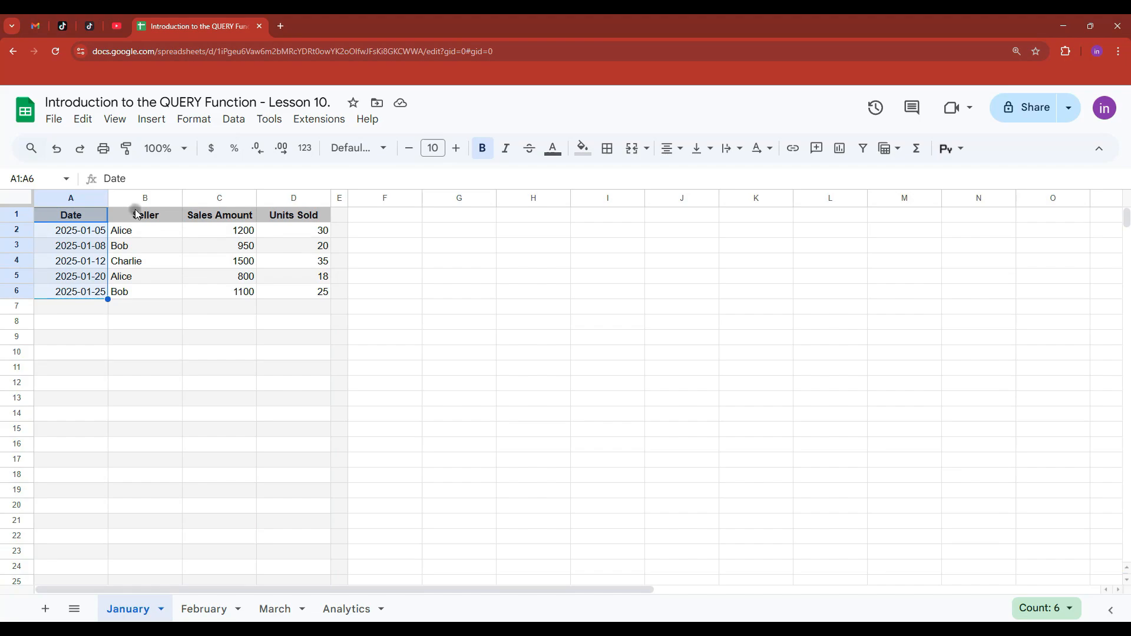
left_click_drag(151, 219, 147, 278)
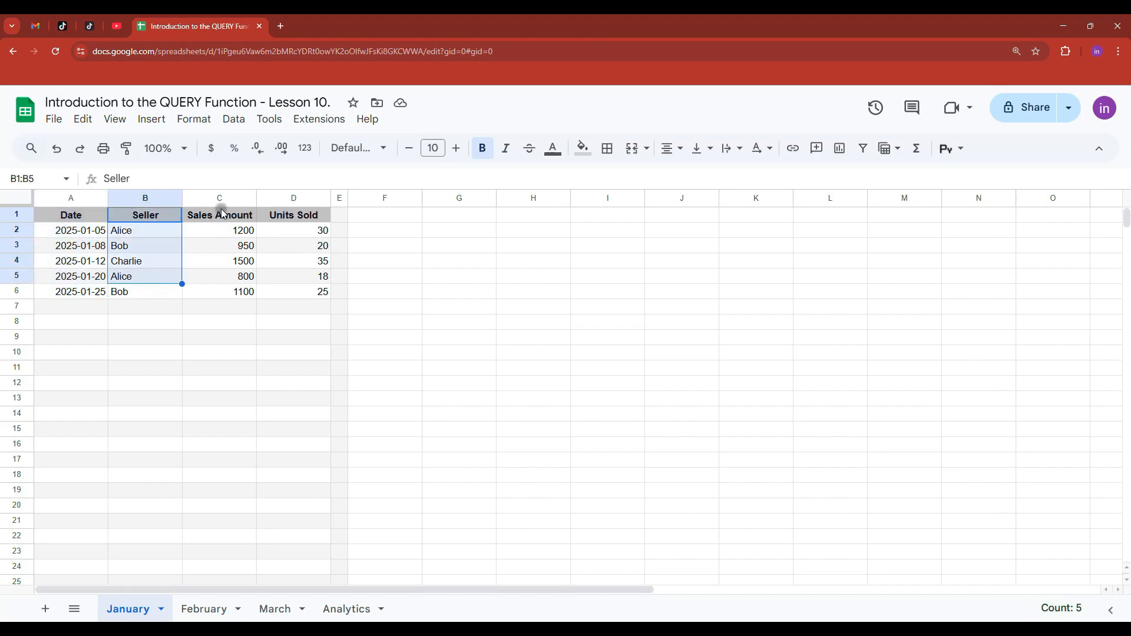
left_click_drag(229, 215, 222, 288)
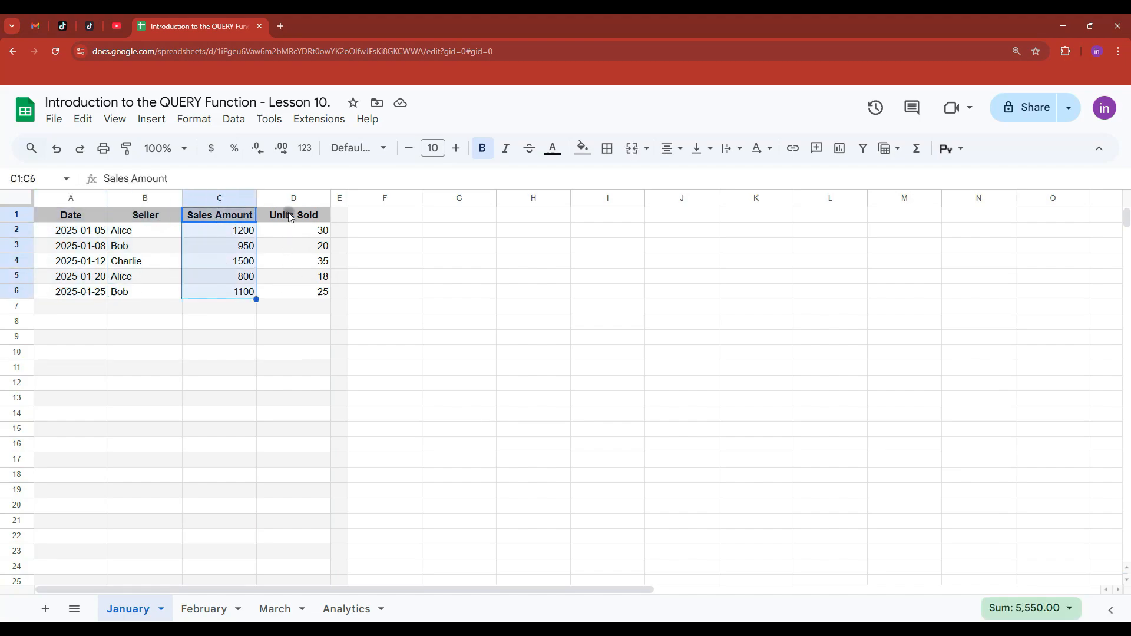
left_click_drag(288, 216, 291, 291)
left_click(252, 367)
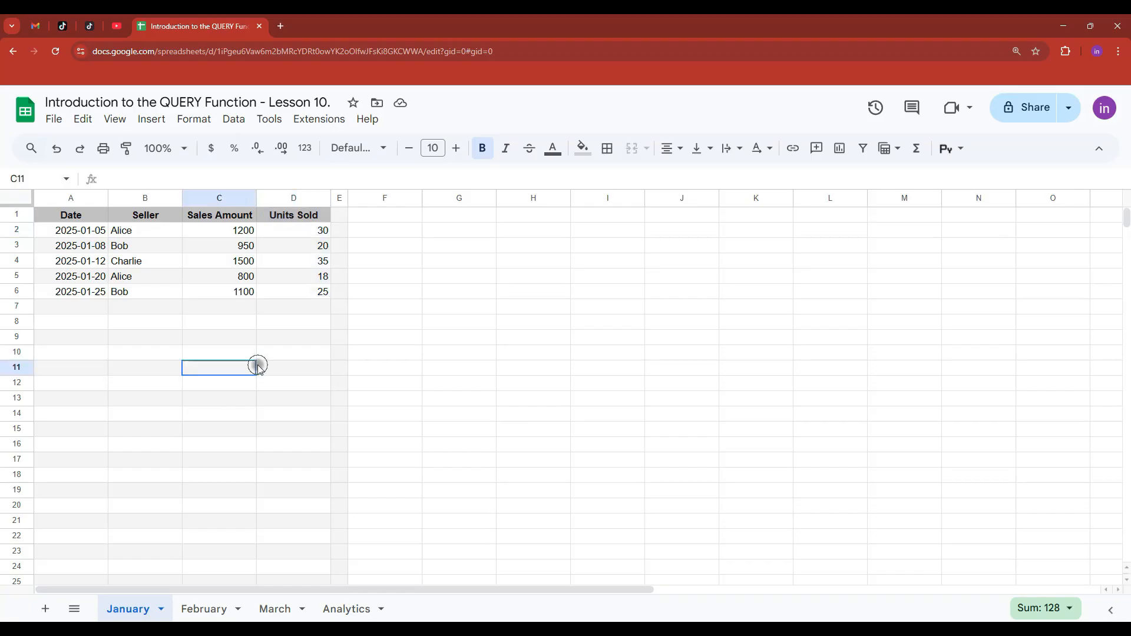
- Copy the seller names from B2:B6 of the March sheet and paste them as values into Analytics from cell A1
left_click(219, 605)
left_click(273, 608)
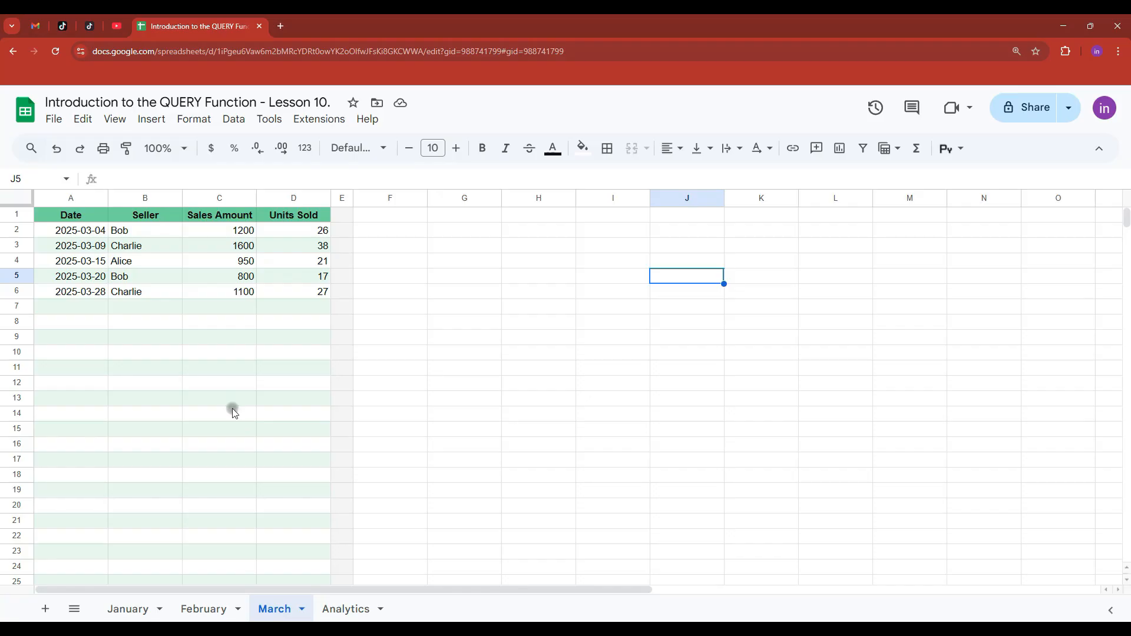
left_click_drag(118, 230, 132, 285)
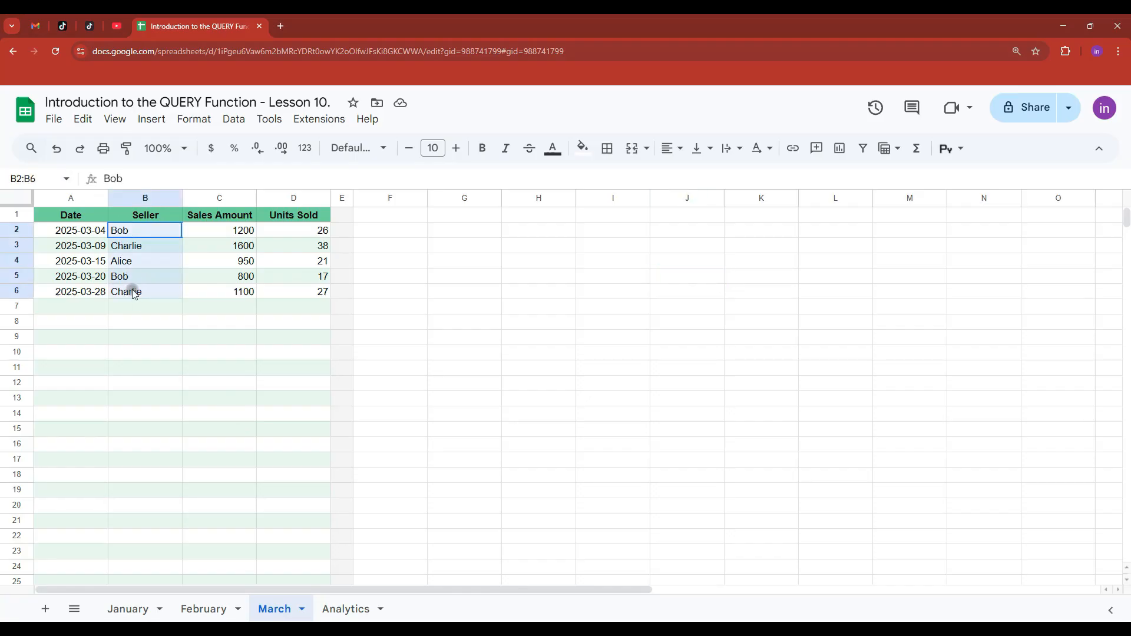
key("ctrl+c")
left_click(350, 609)
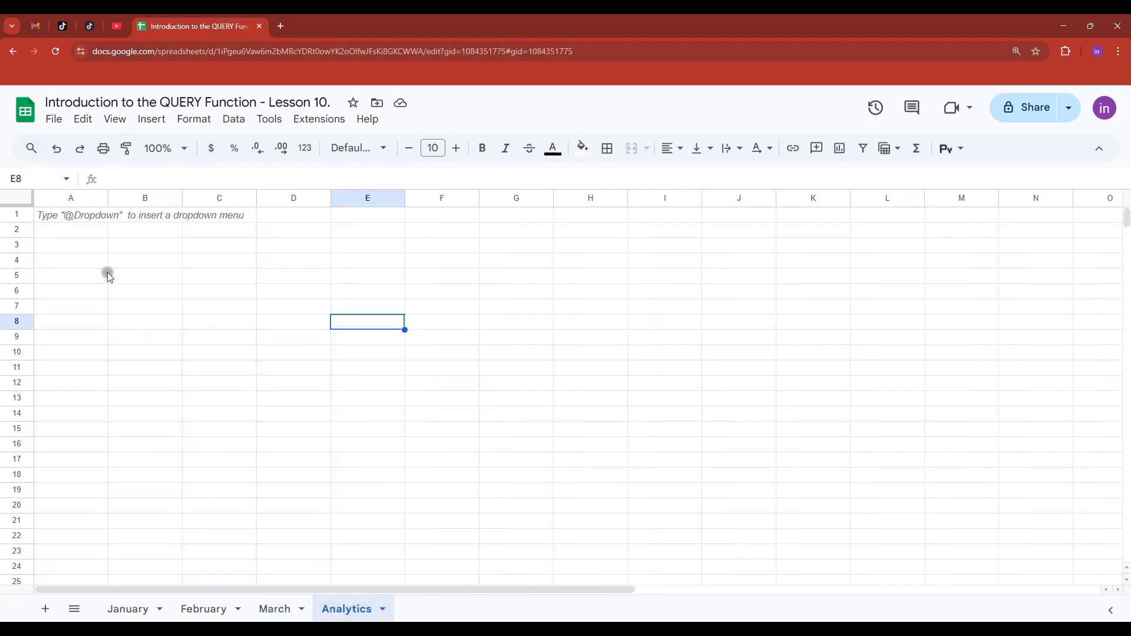
left_click(87, 219)
key("ctrl+shift+v")
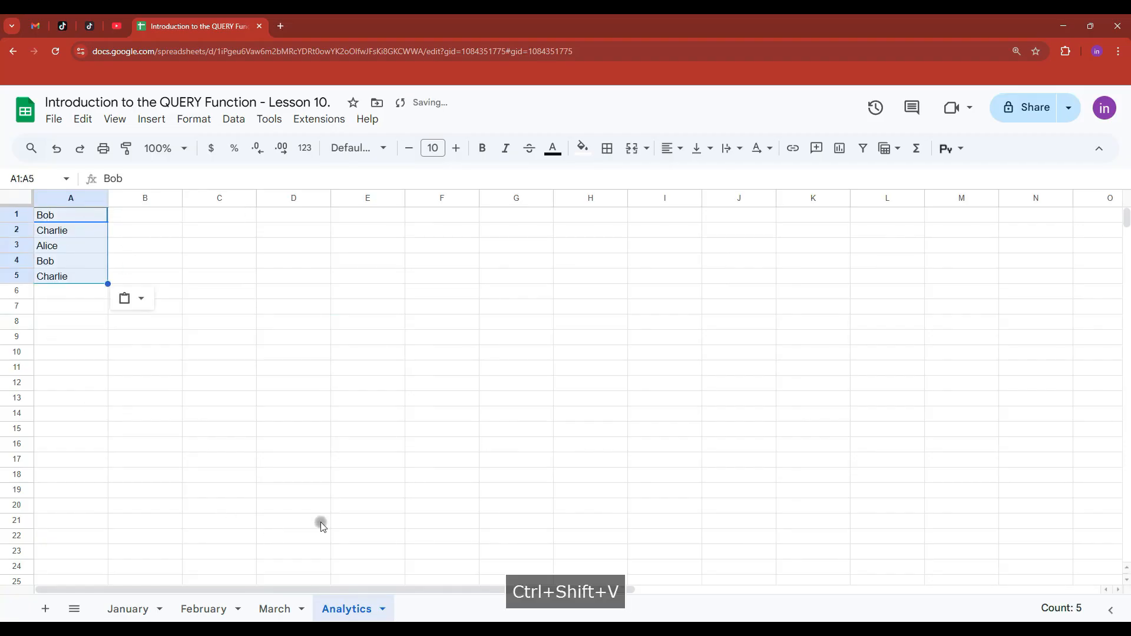
left_click(164, 217)
type("=sum")
key("Down")
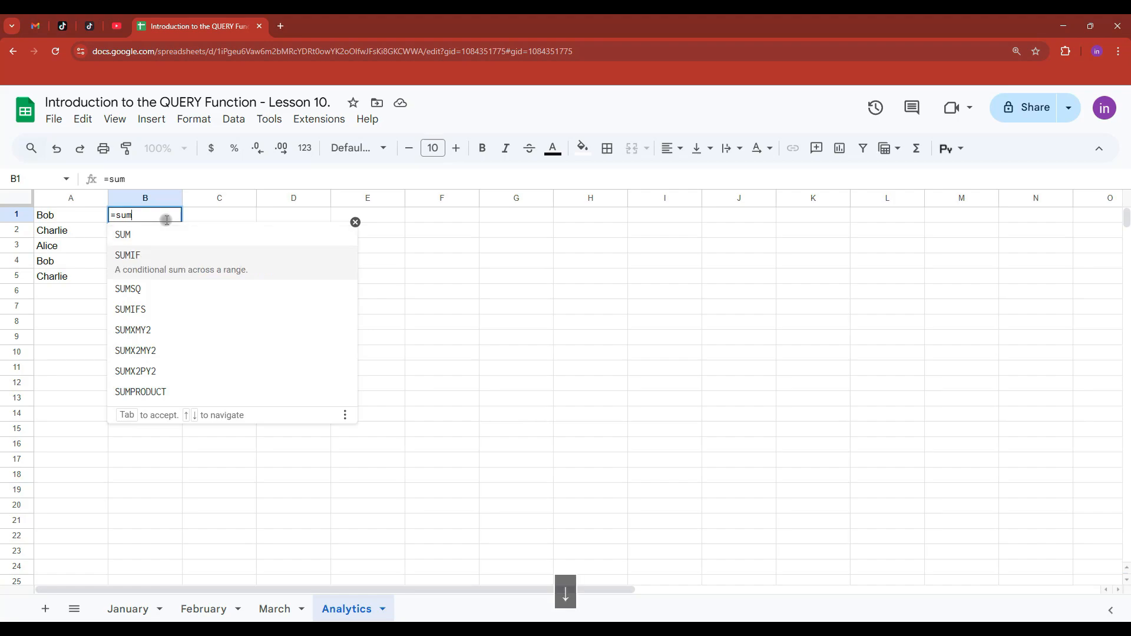
left_click(170, 249)
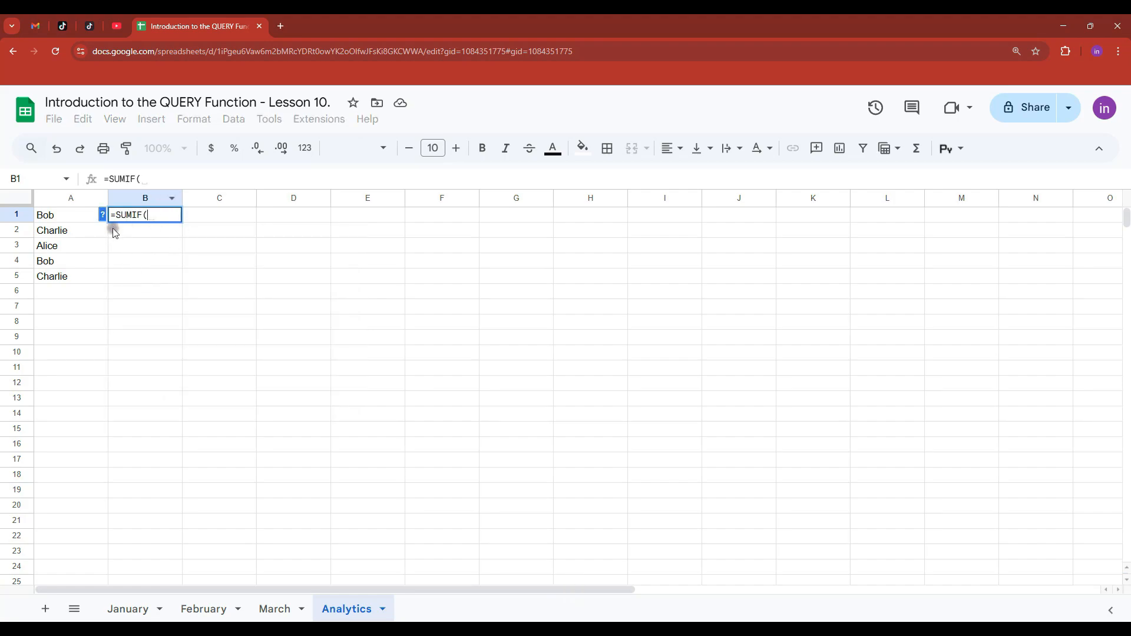
left_click(103, 214)
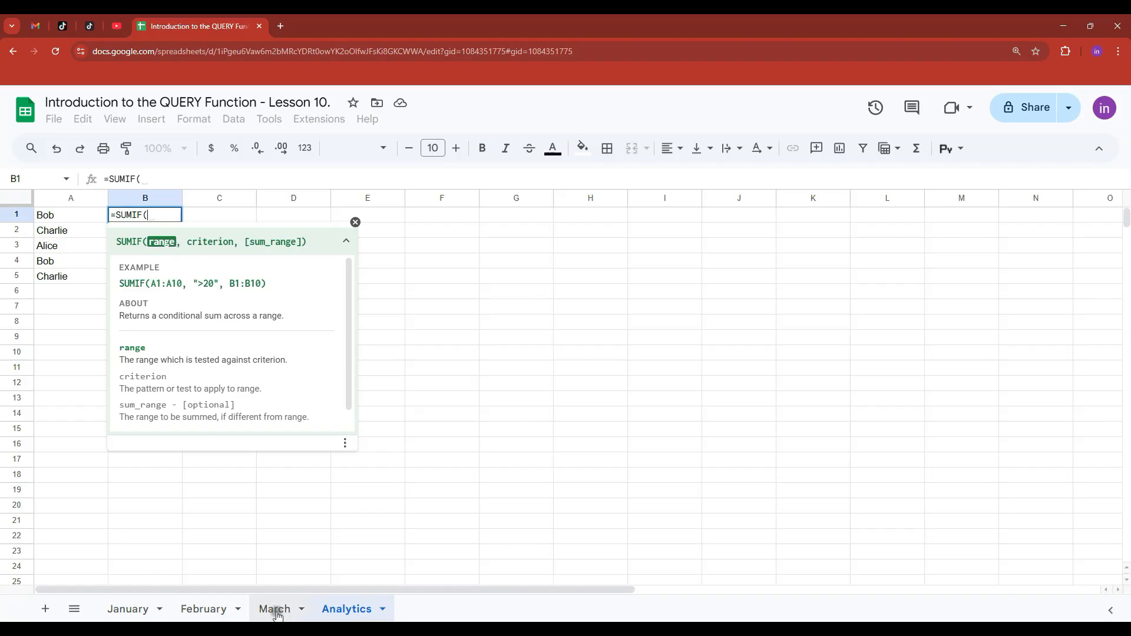
left_click(128, 609)
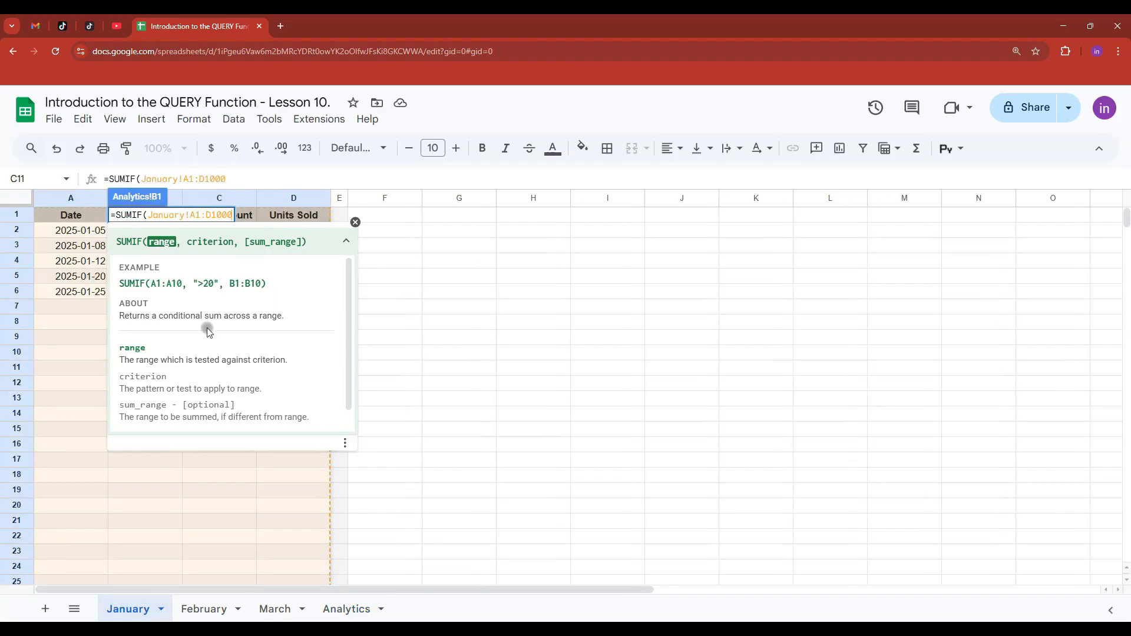
key("Escape")
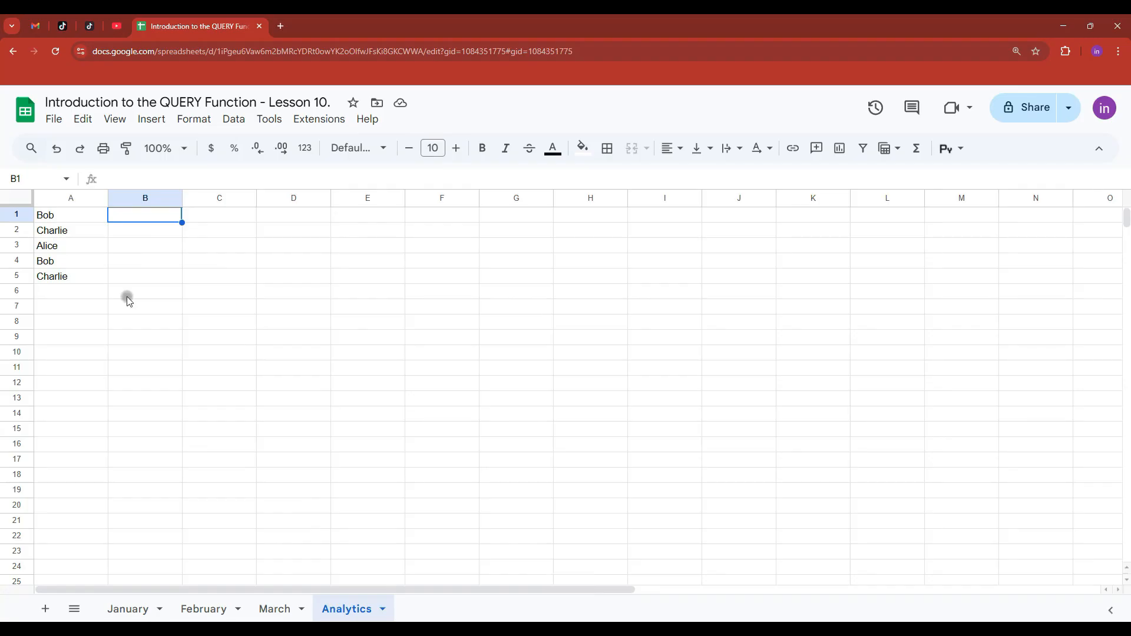
- Clear A1:A6 on the Analytics sheet and begin an array formula in A1 with ={
left_click_drag(82, 218, 86, 293)
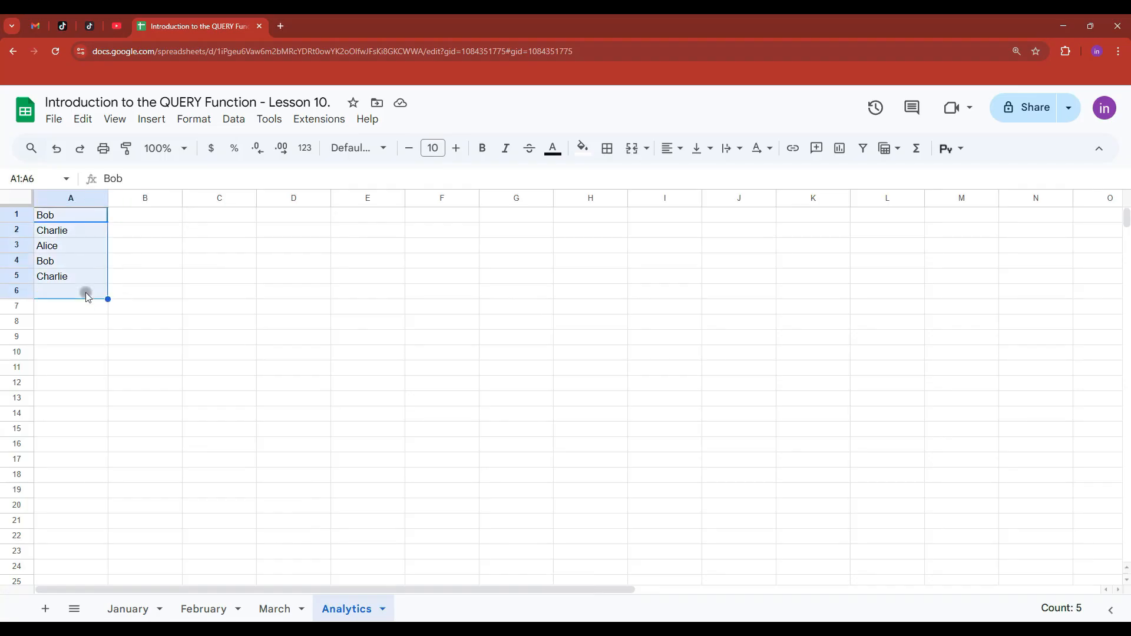
key("Delete")
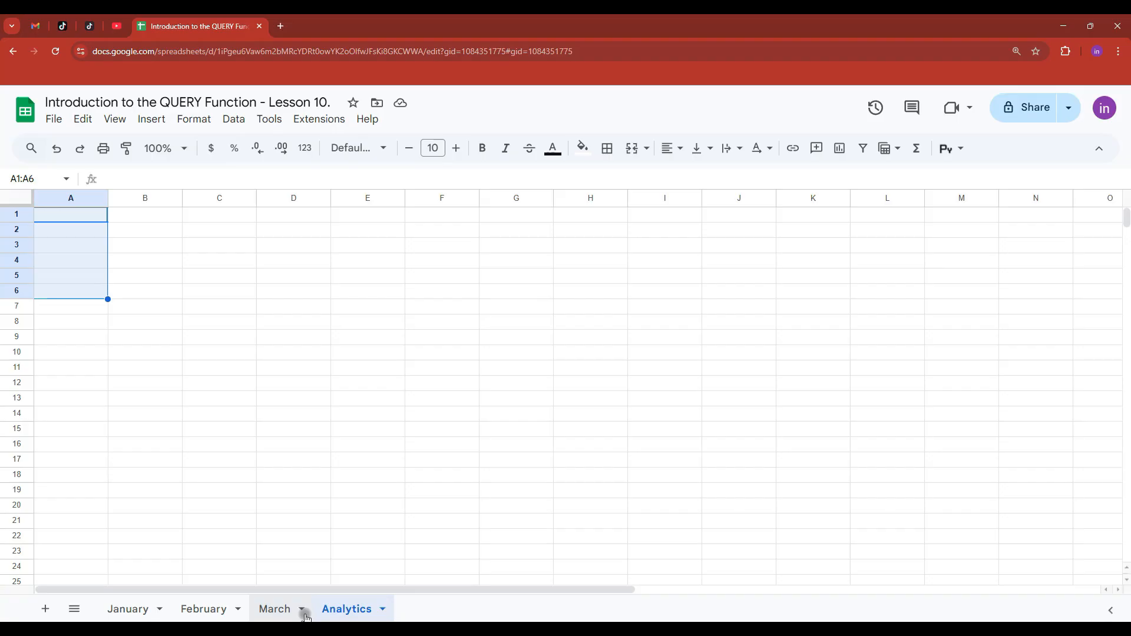
left_click(93, 218)
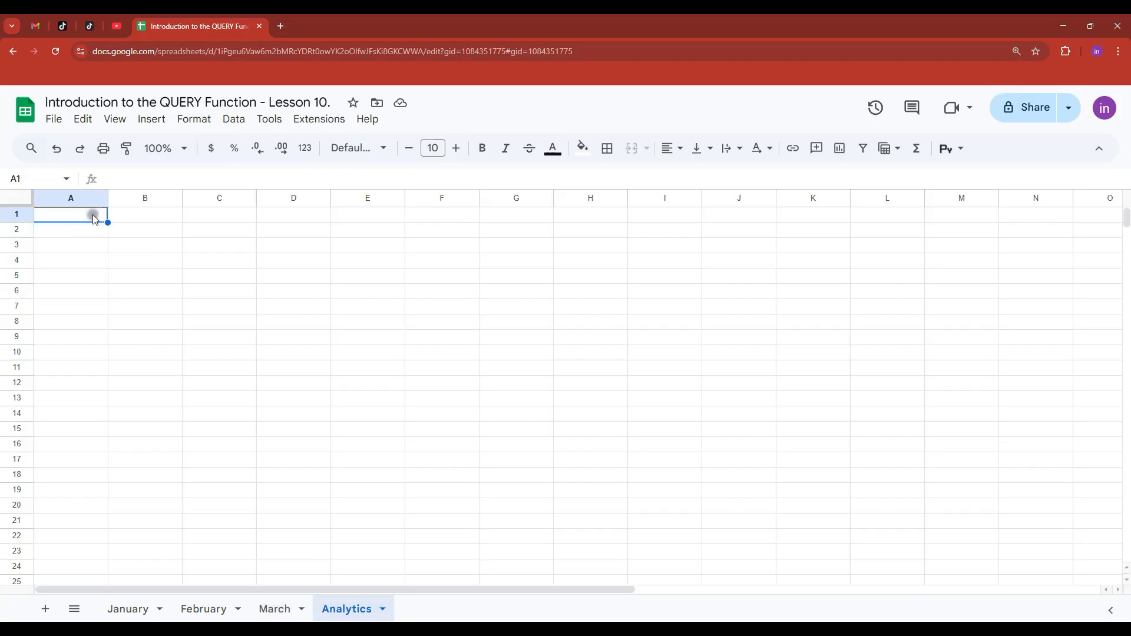
type("={")
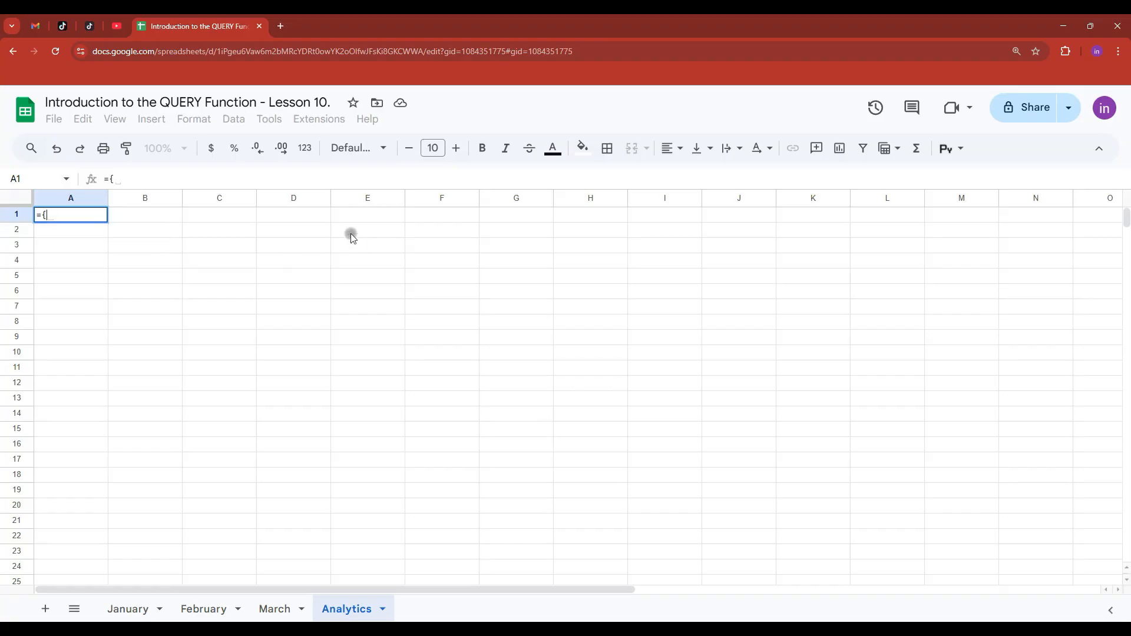
left_click_drag(340, 200, 589, 205)
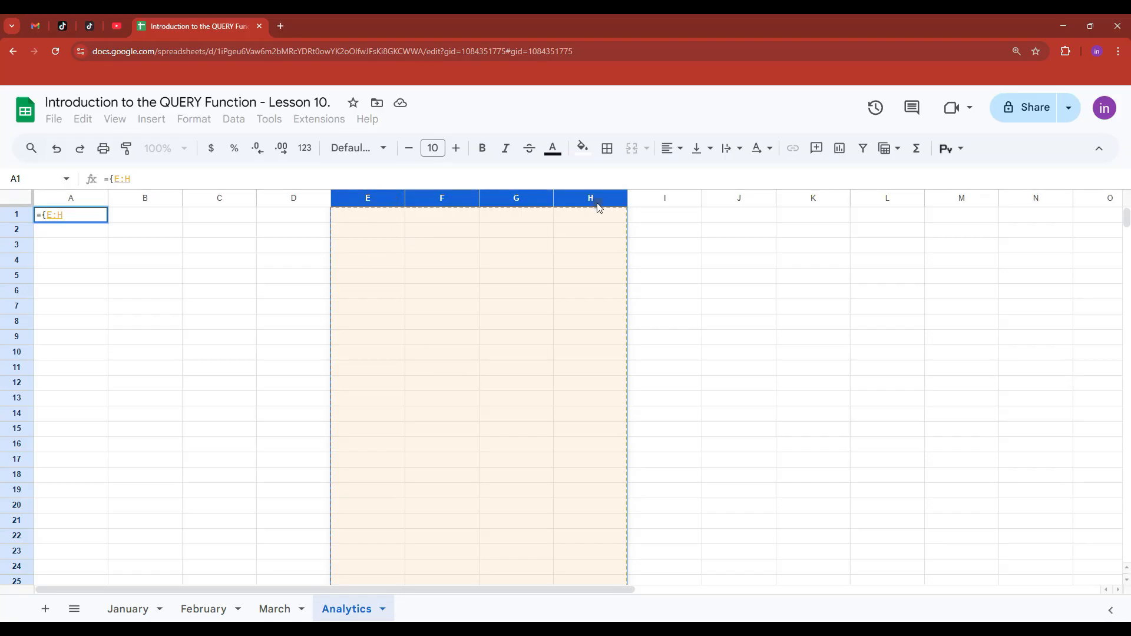
left_click_drag(77, 215, 43, 217)
key("BackSpace")
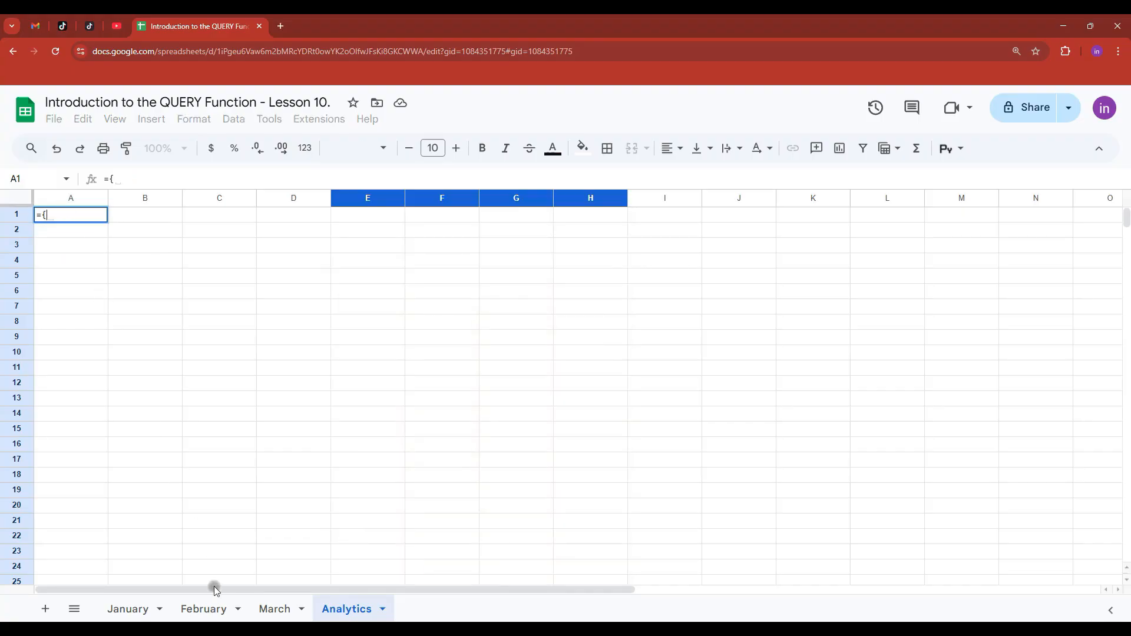
- Add the ranges January!A:D and February!A:D to the array formula, each followed by a semicolon
left_click(130, 610)
left_click_drag(284, 196, 103, 196)
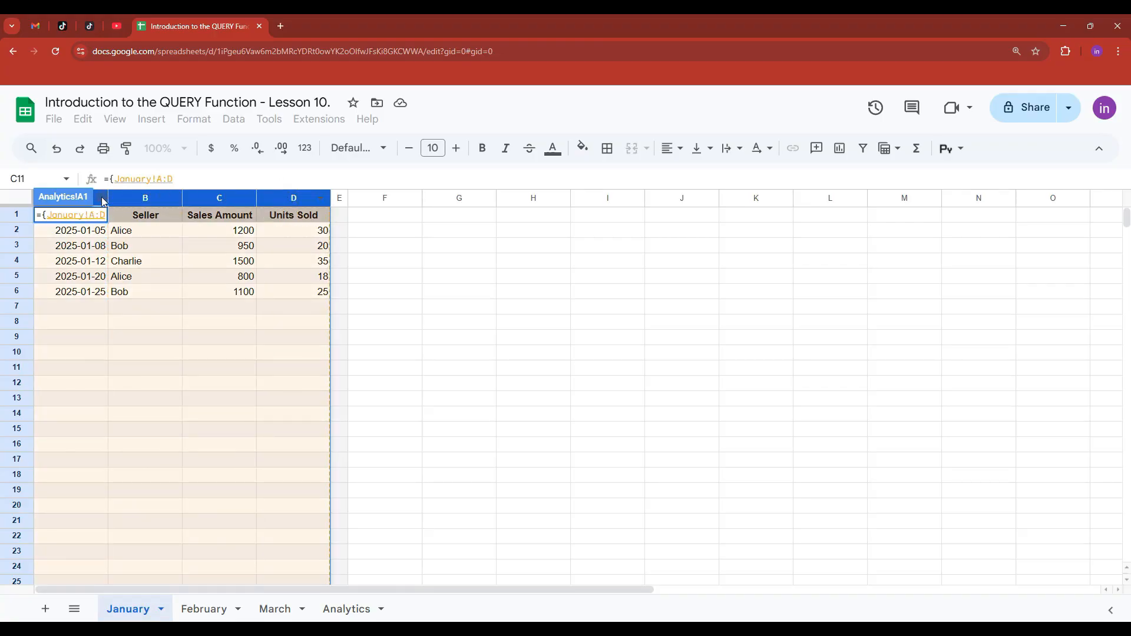
type(";")
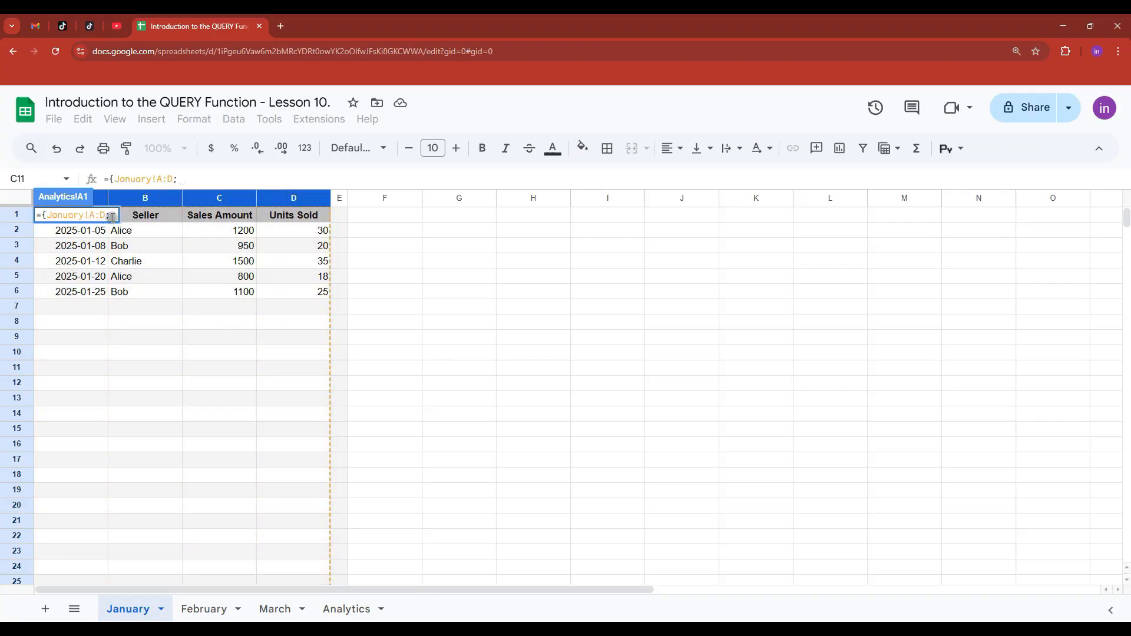
left_click(207, 610)
left_click_drag(274, 198, 103, 198)
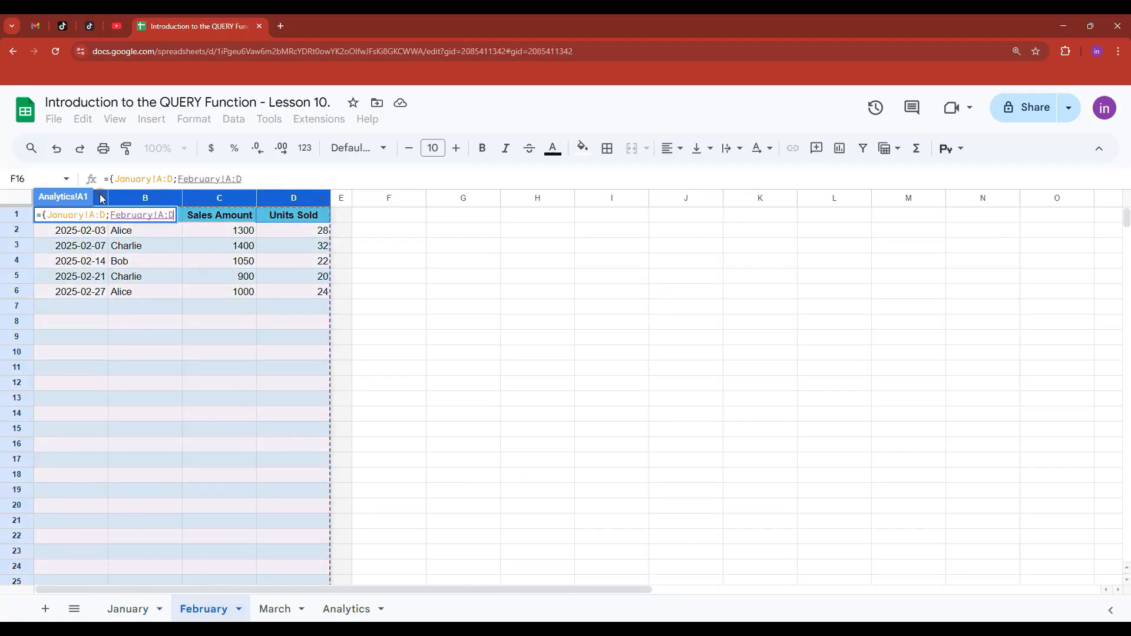
type(";")
- Add March!A:D as the last range, close the array with a brace and enter the formula in Analytics A1
left_click(277, 609)
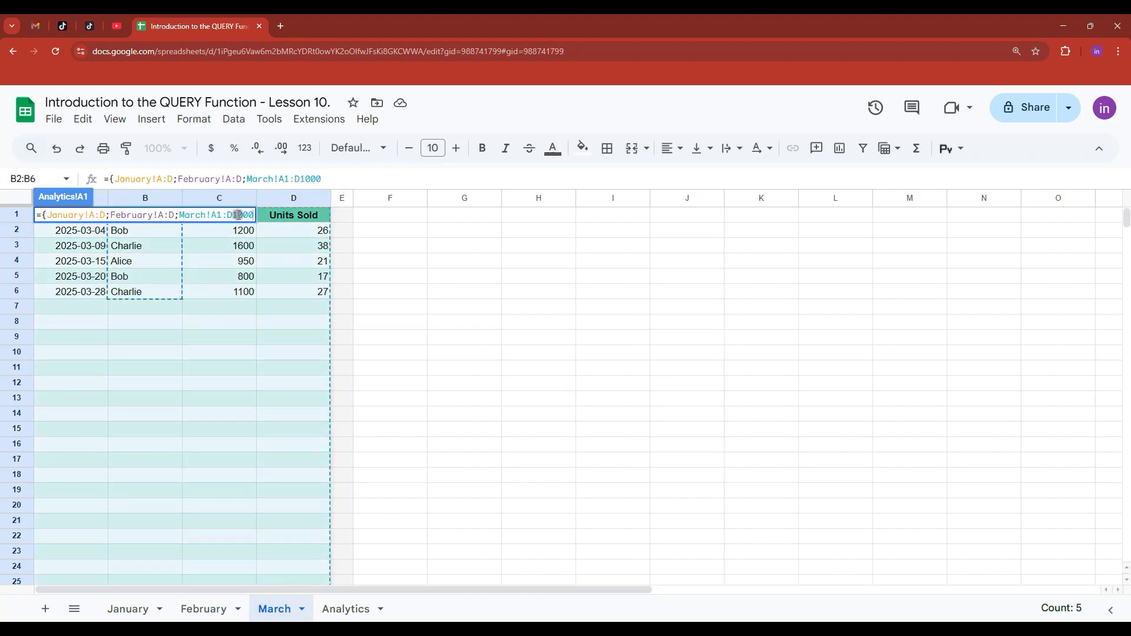
left_click(238, 215)
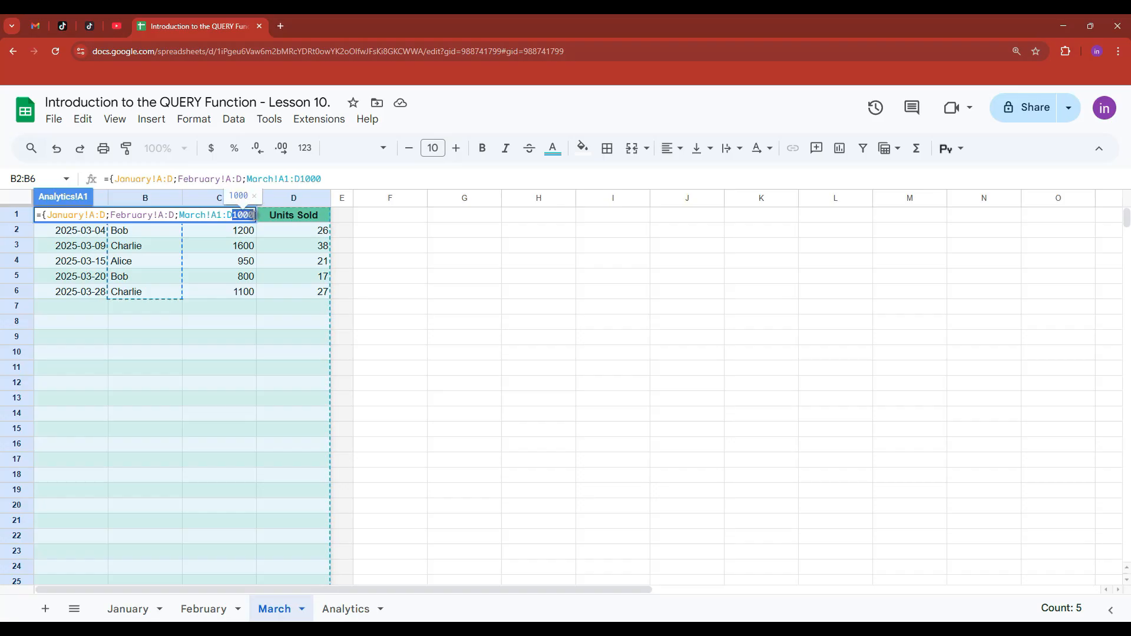
key("BackSpace")
left_click(223, 214)
key("BackSpace")
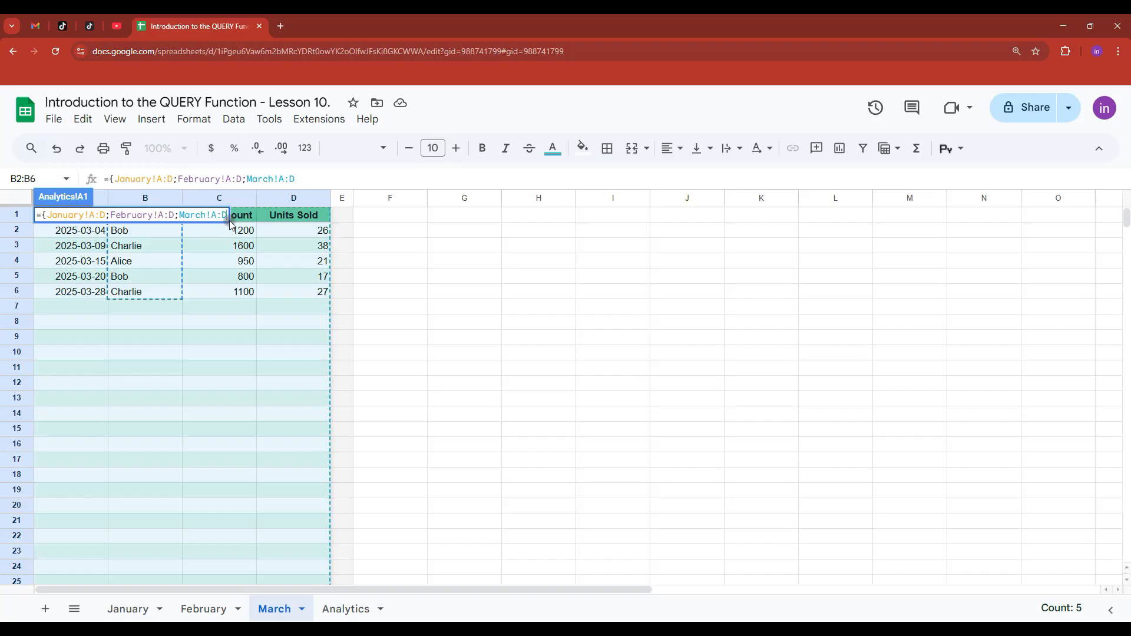
type("}")
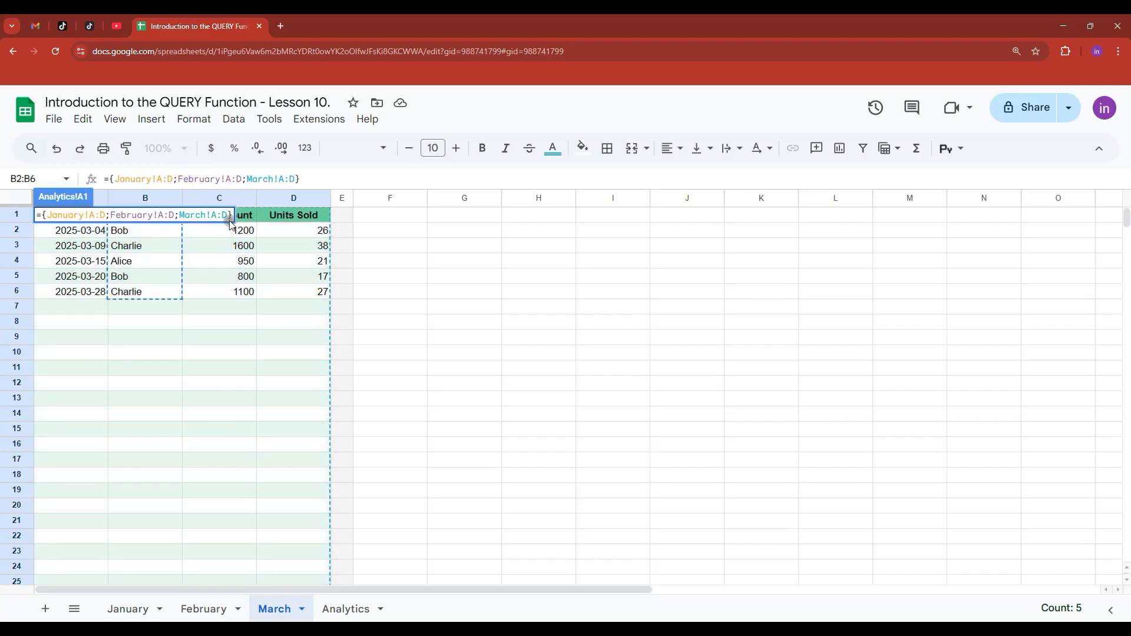
key("Return")
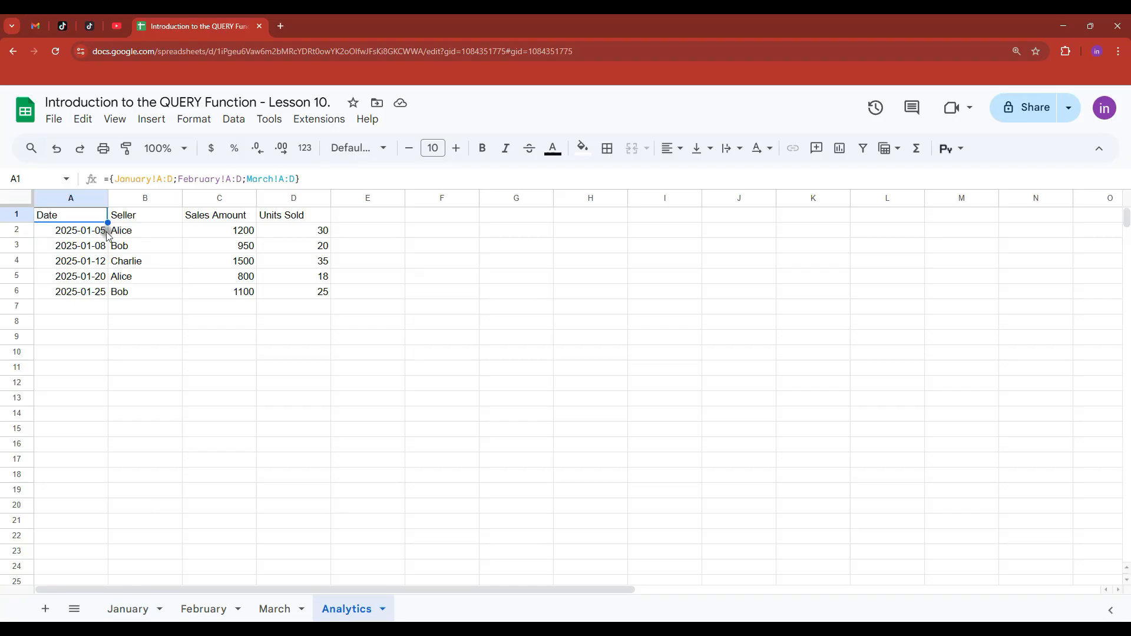
left_click_drag(101, 238, 309, 292)
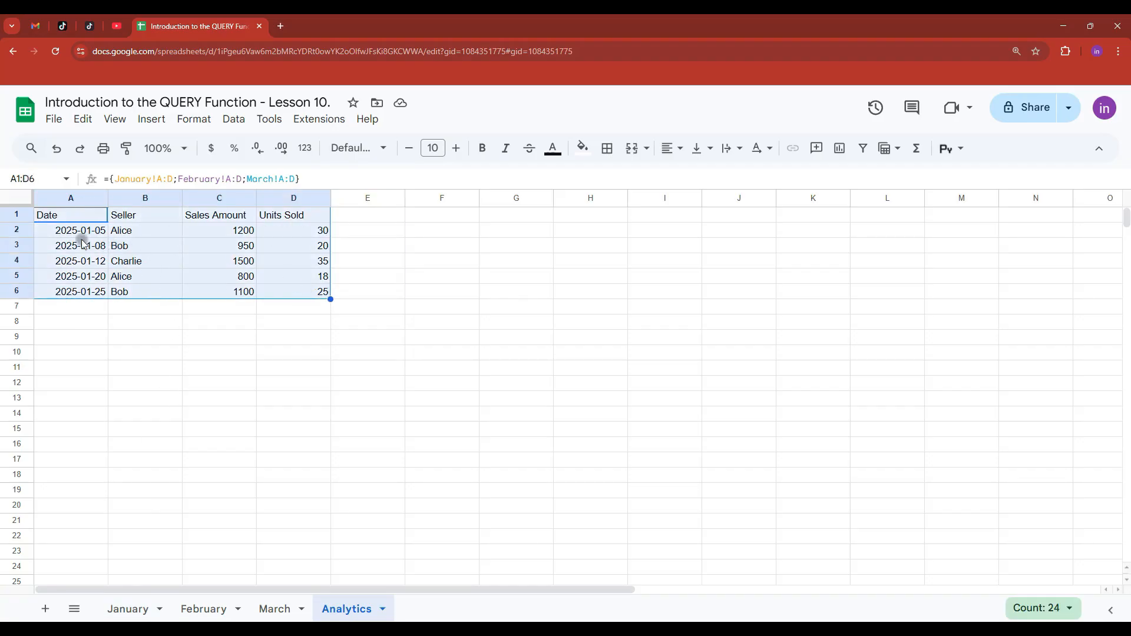
left_click(69, 216)
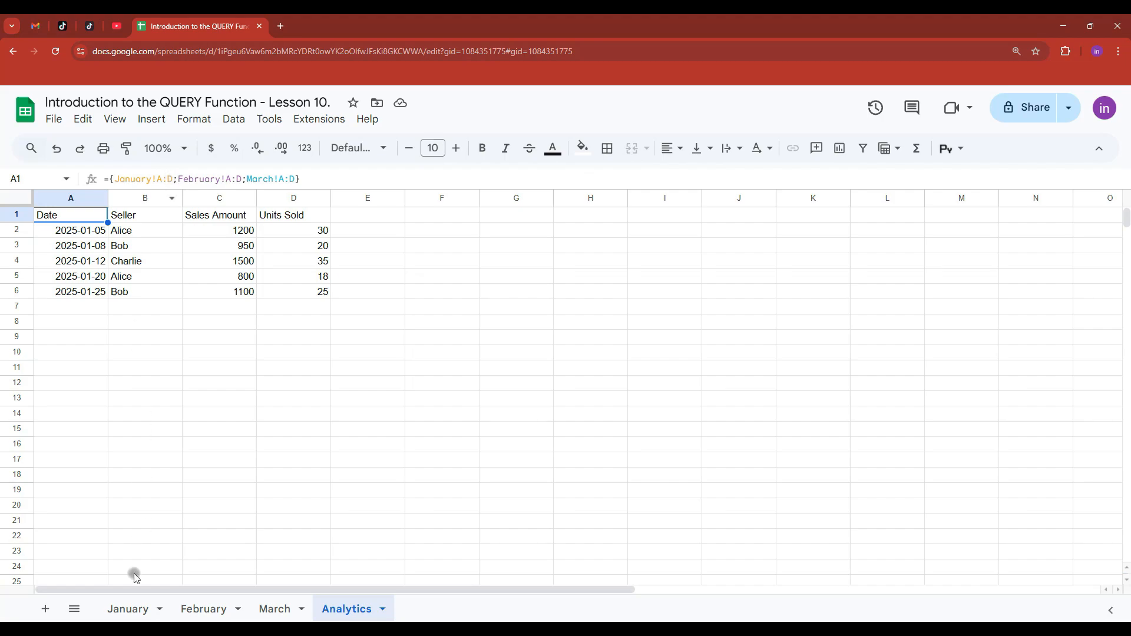
- Examine the empty rows of the January sheet and the stacked January, February and March blocks on the Analytics sheet
left_click(129, 609)
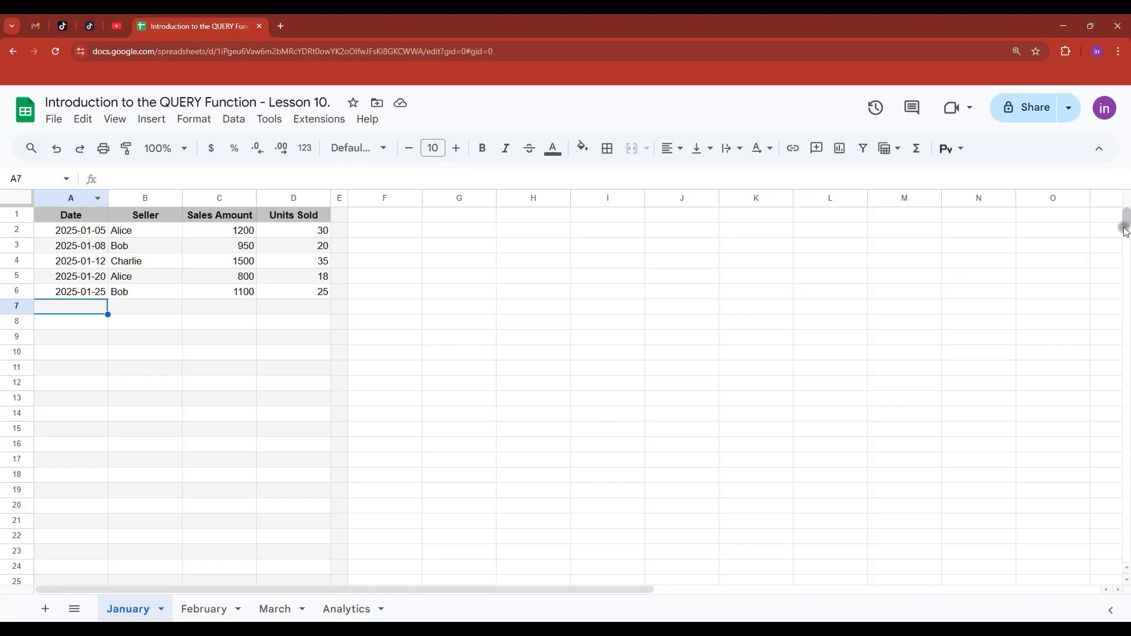
left_click_drag(1125, 219, 1125, 550)
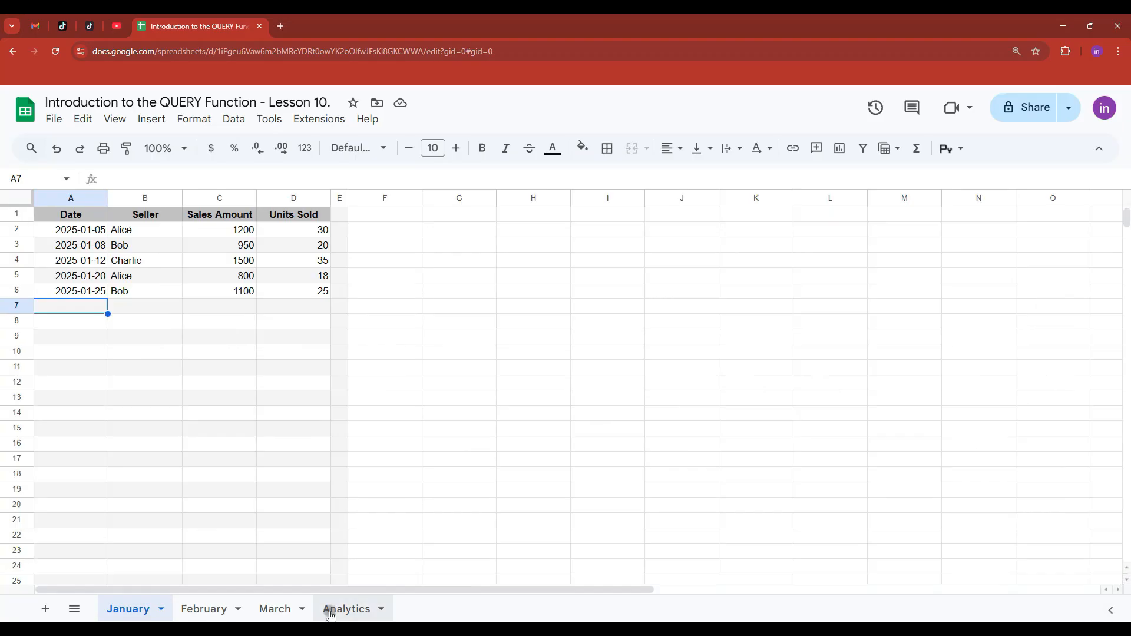
left_click(330, 613)
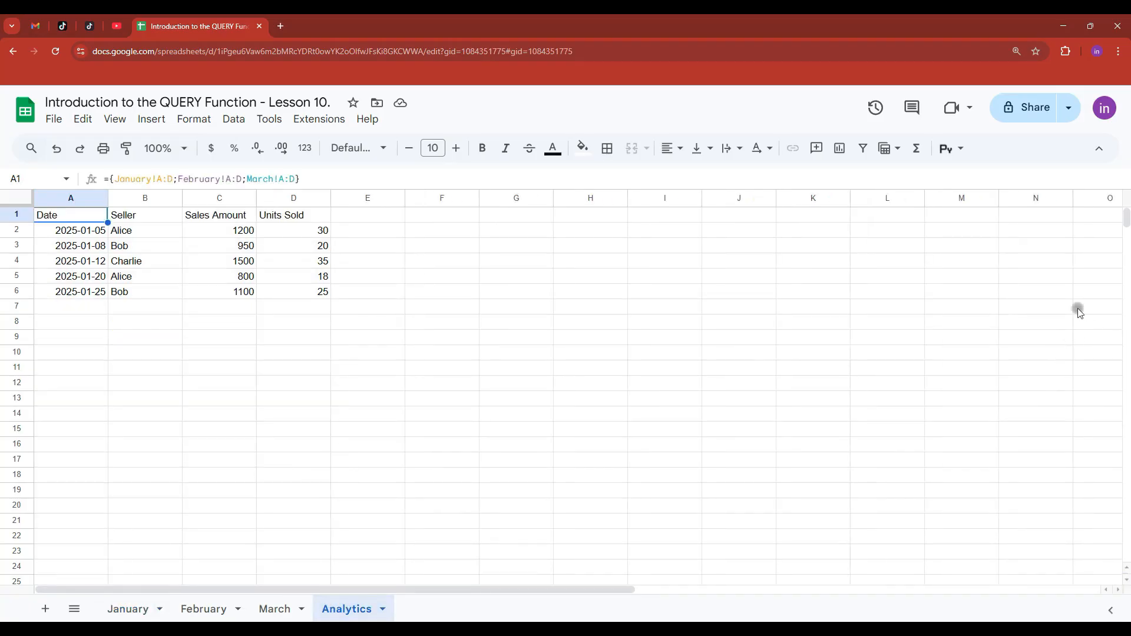
left_click_drag(1124, 217, 1126, 351)
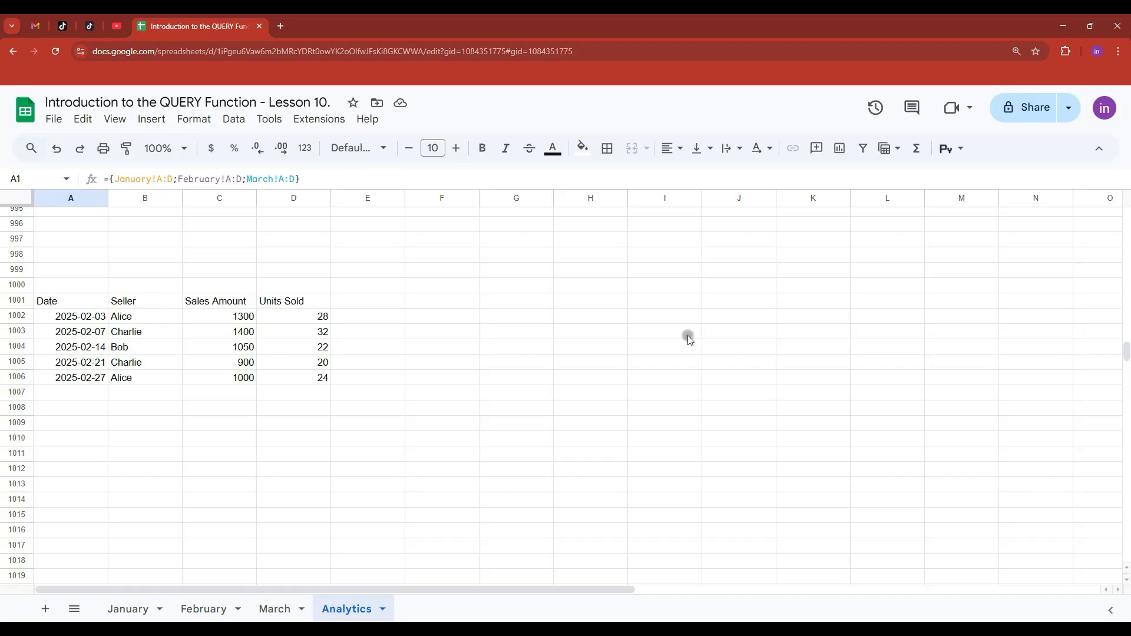
left_click_drag(1126, 352, 1126, 484)
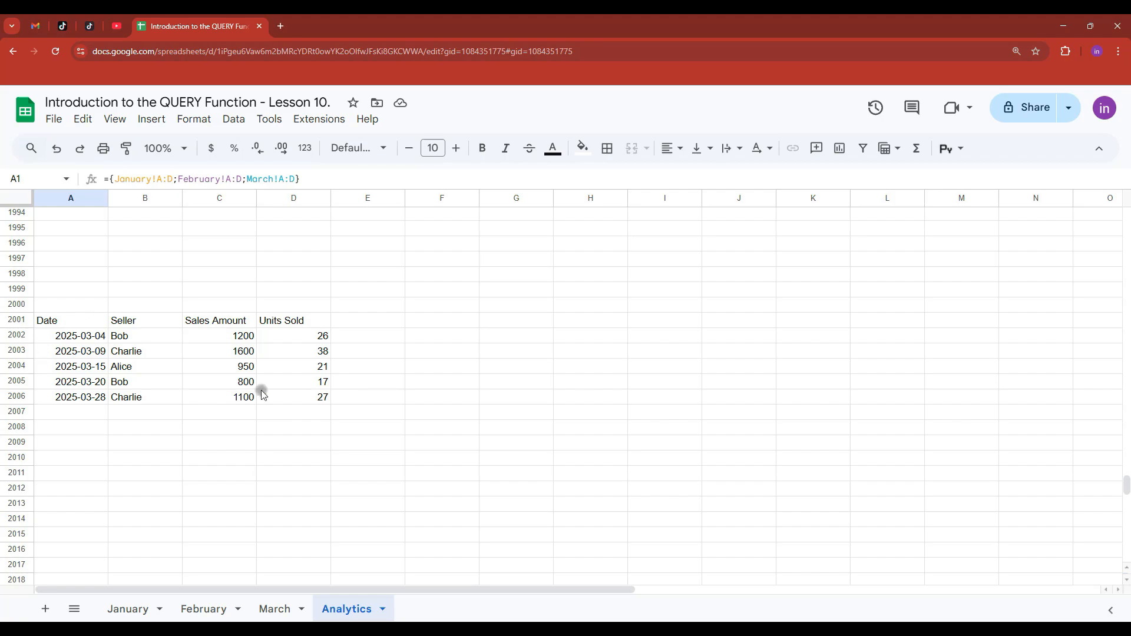
left_click_drag(1126, 491, 1126, 219)
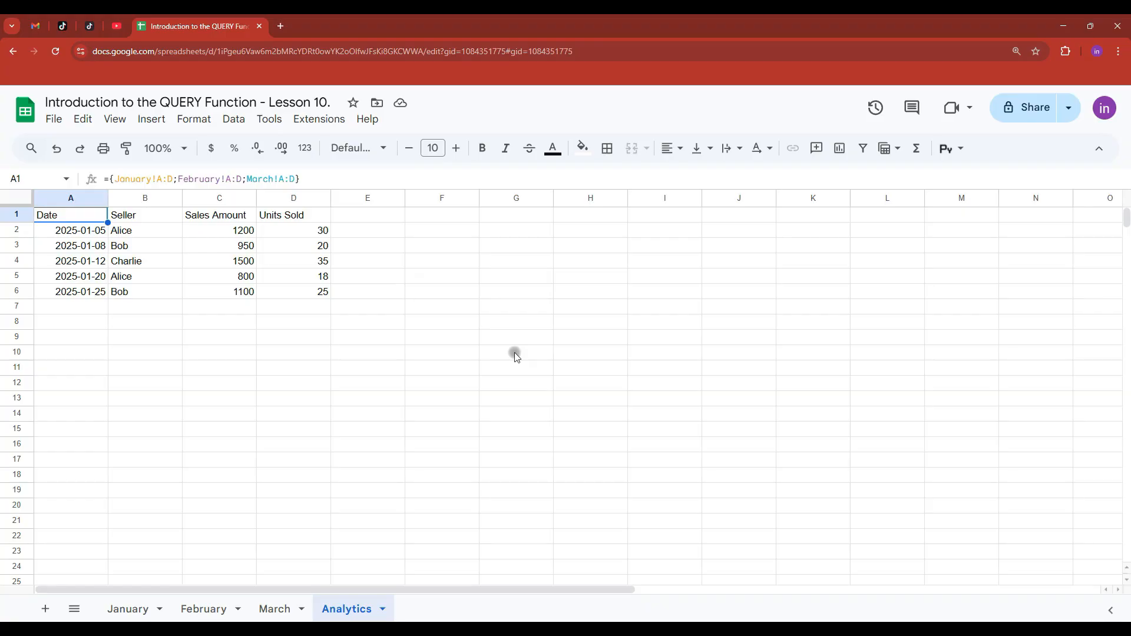
- Wrap the array in Analytics A1 in a QUERY function as its data argument and add a comma after the closing brace
left_click(109, 178)
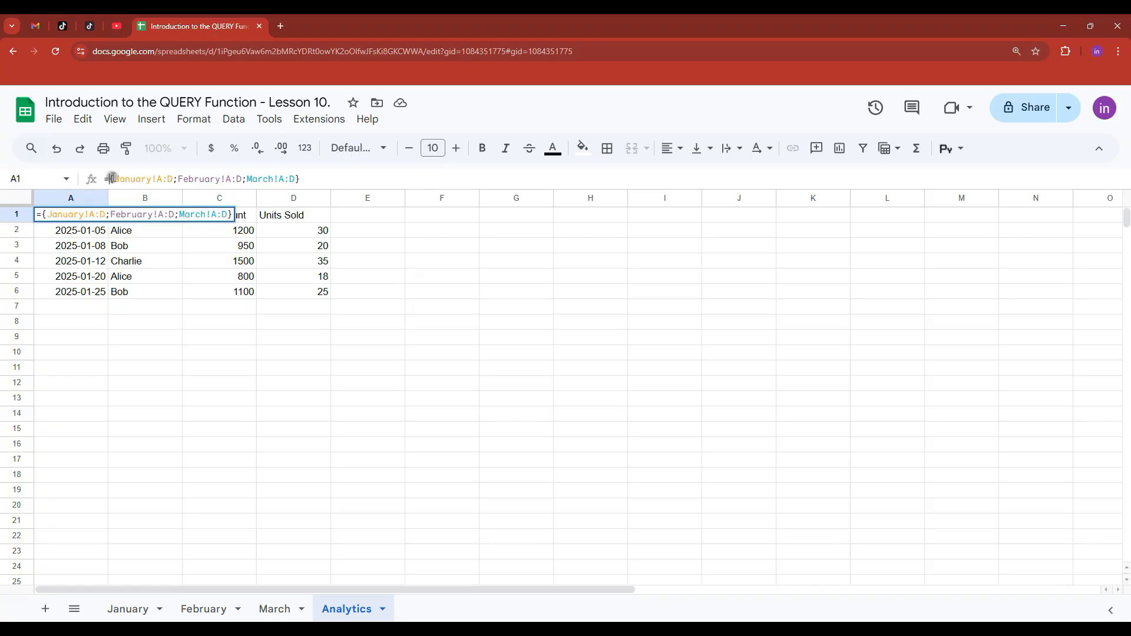
type("query")
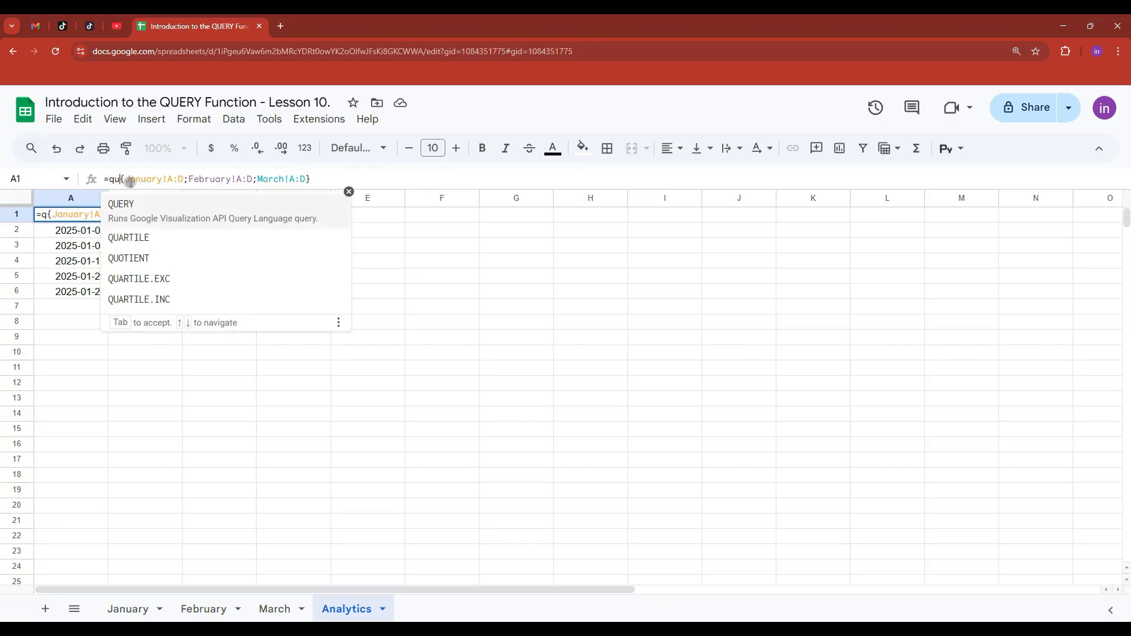
key("Tab")
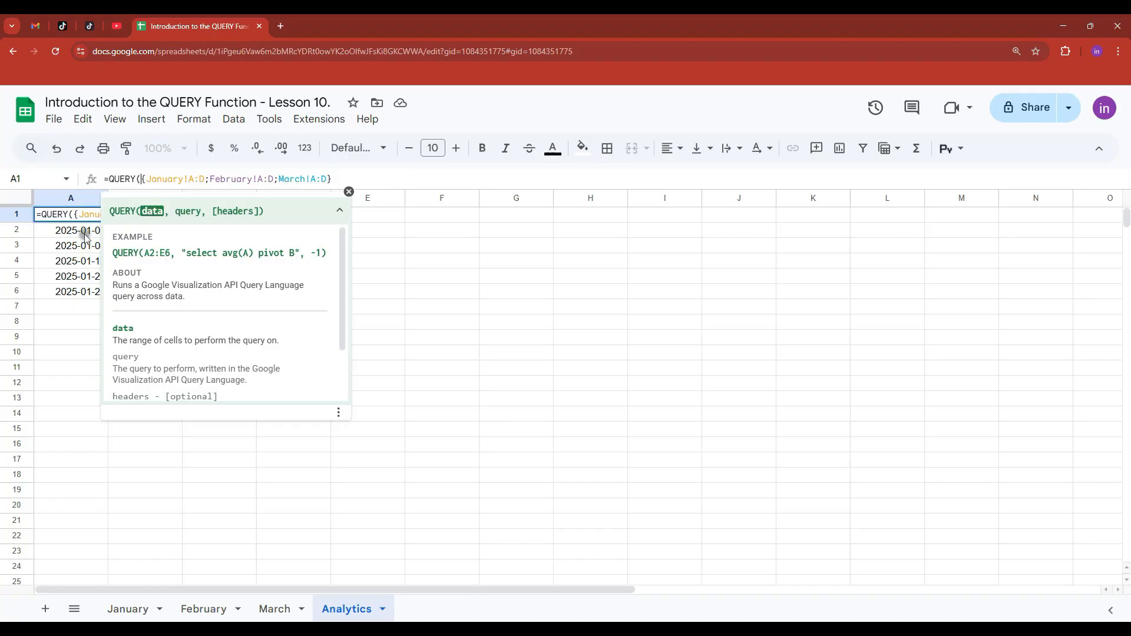
left_click(306, 178)
right_click(324, 177)
left_click(310, 177)
left_click(335, 181)
type(",")
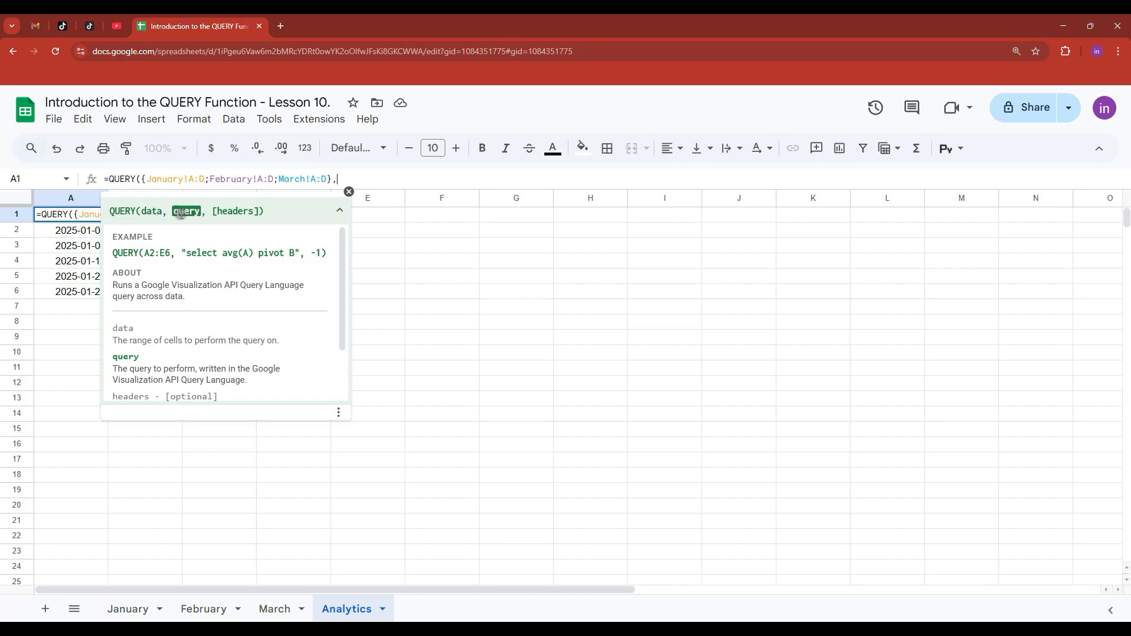
- Add the query text "Select Col1", close the parenthesis and enter the formula
key("Left")
type("Select Col")
type(")")
key("Return")
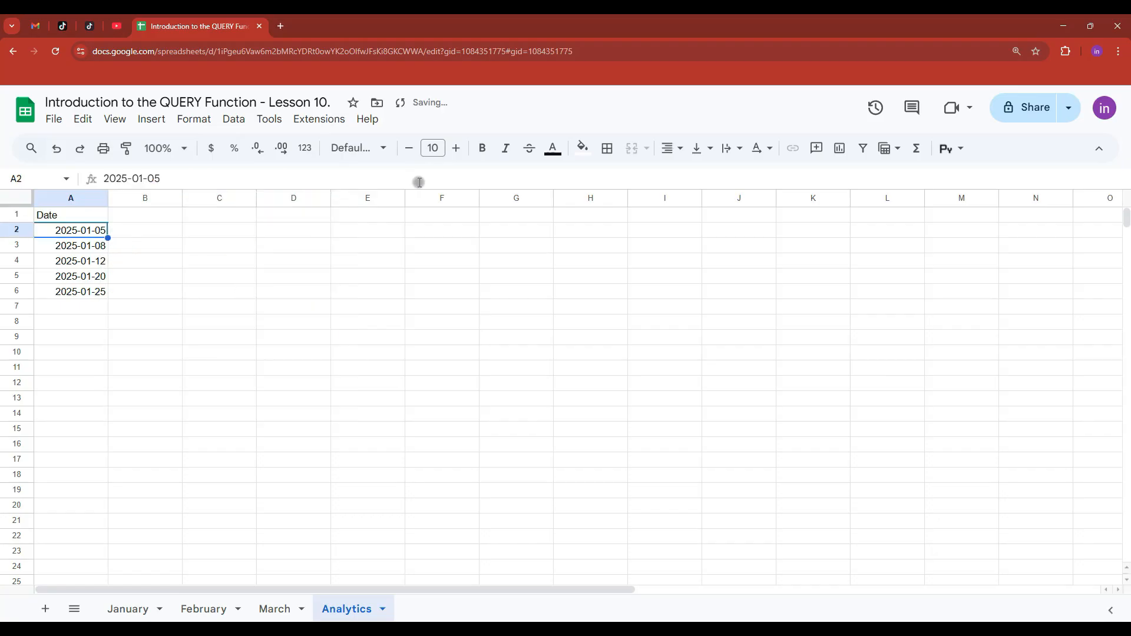
- Extend the query text in Analytics A1 to "Select Col1 where Col1 is not null" and enter the formula
left_click(79, 214)
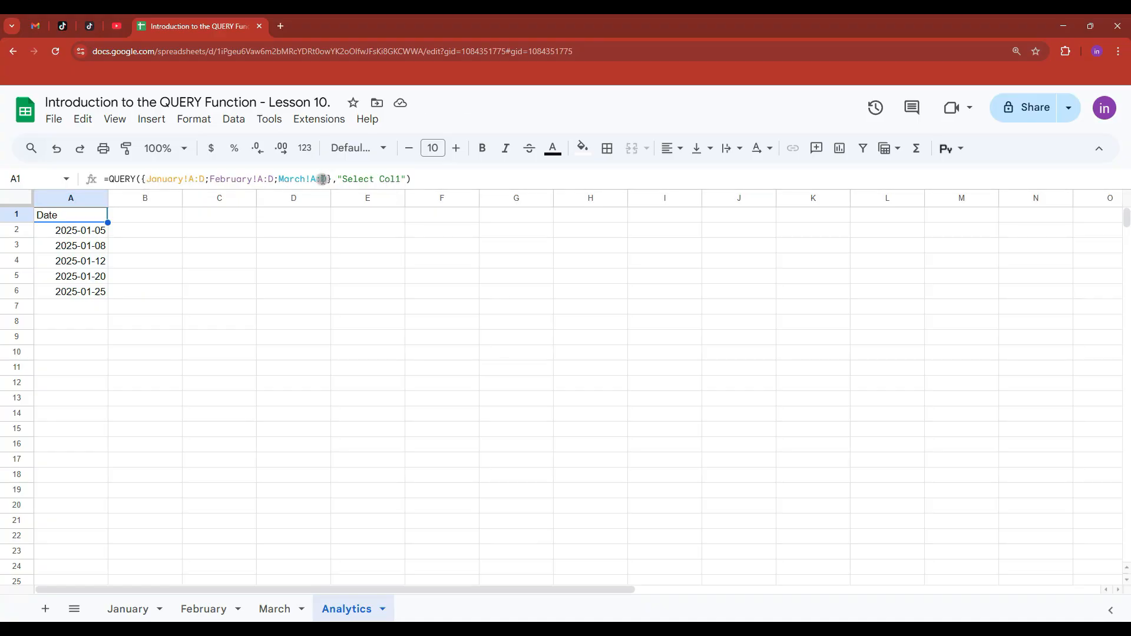
left_click_drag(76, 233, 76, 418)
left_click(78, 231)
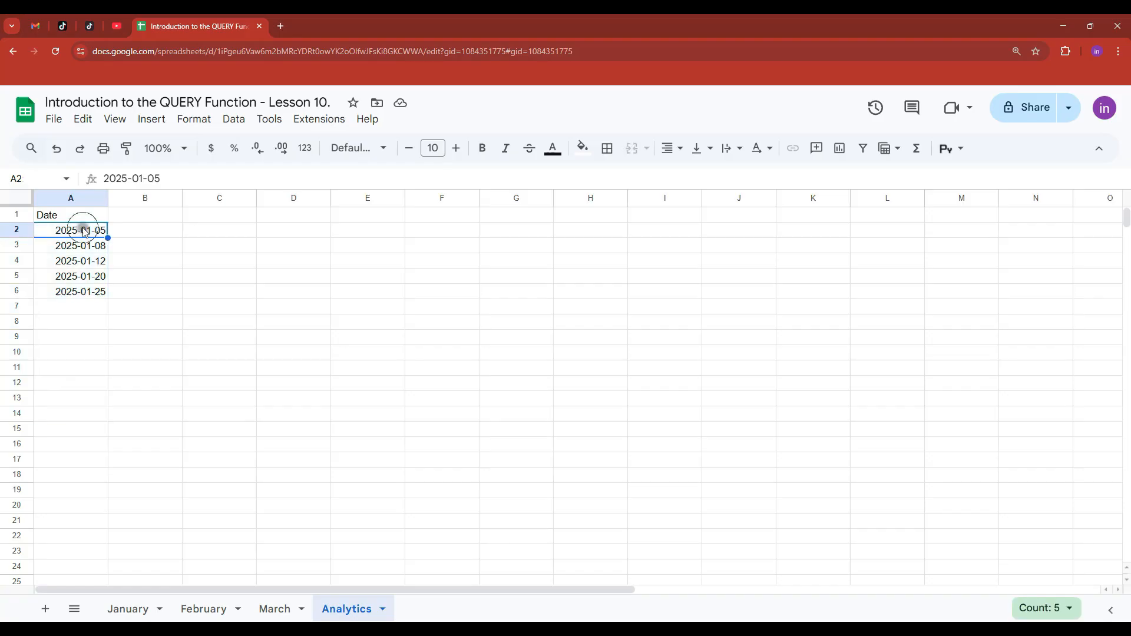
left_click(77, 218)
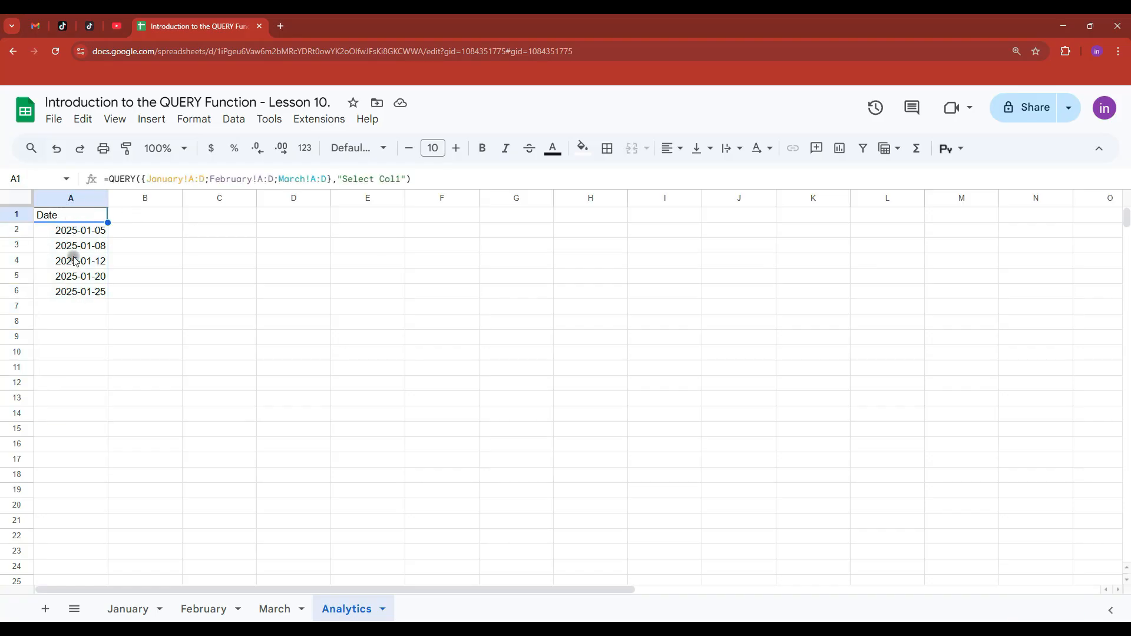
left_click(402, 178)
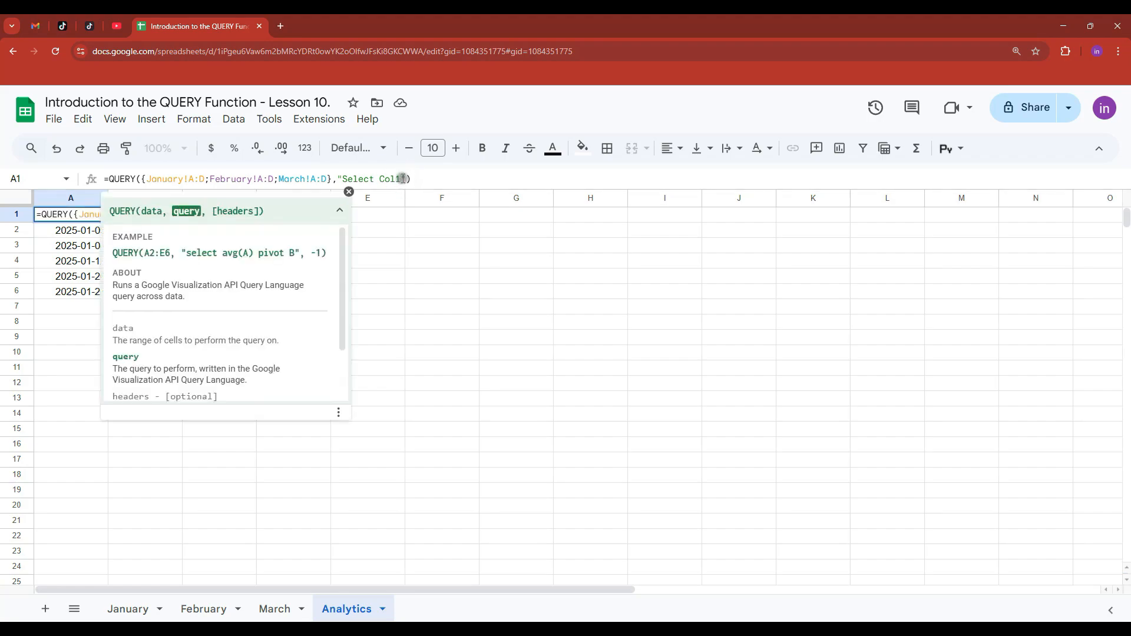
left_click(60, 373)
left_click(404, 179)
type("where Col1")
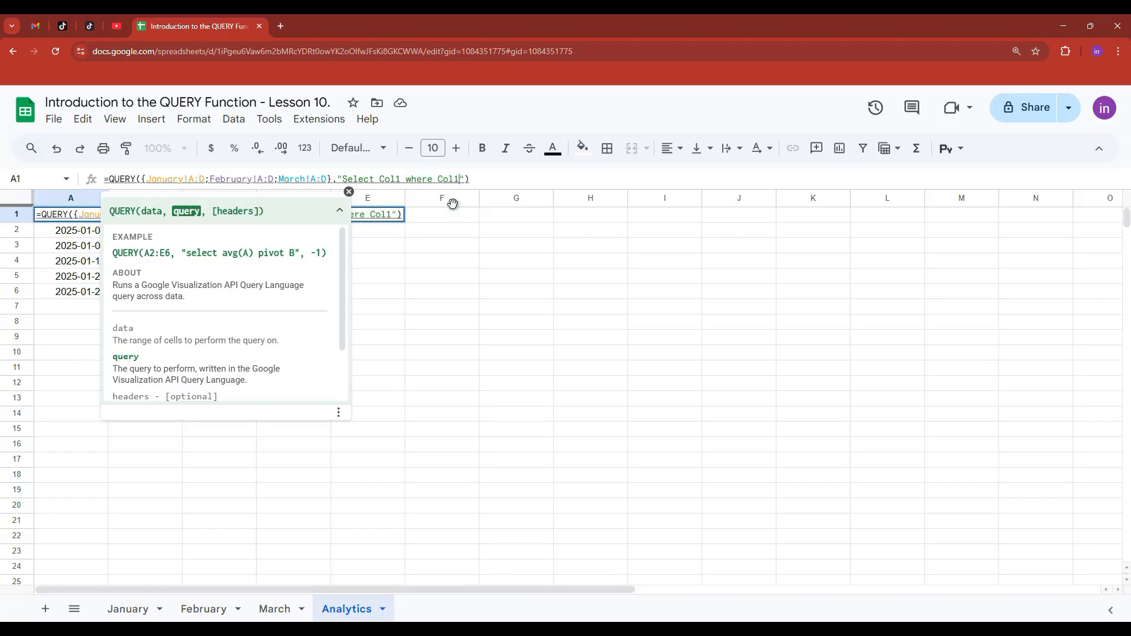
type(" is not ")
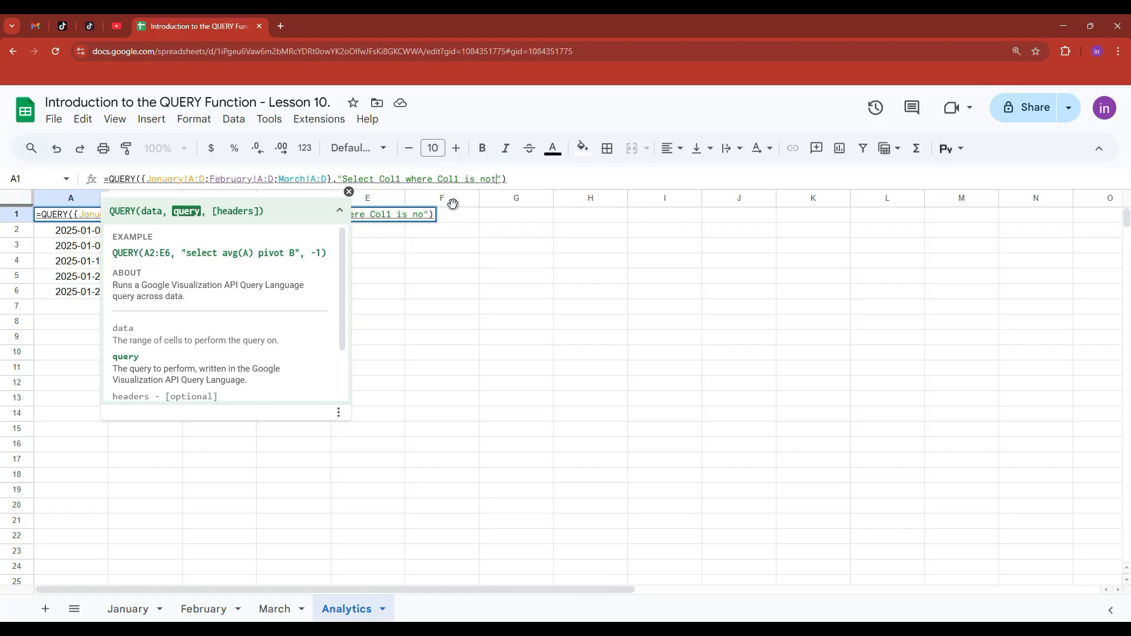
type("null")
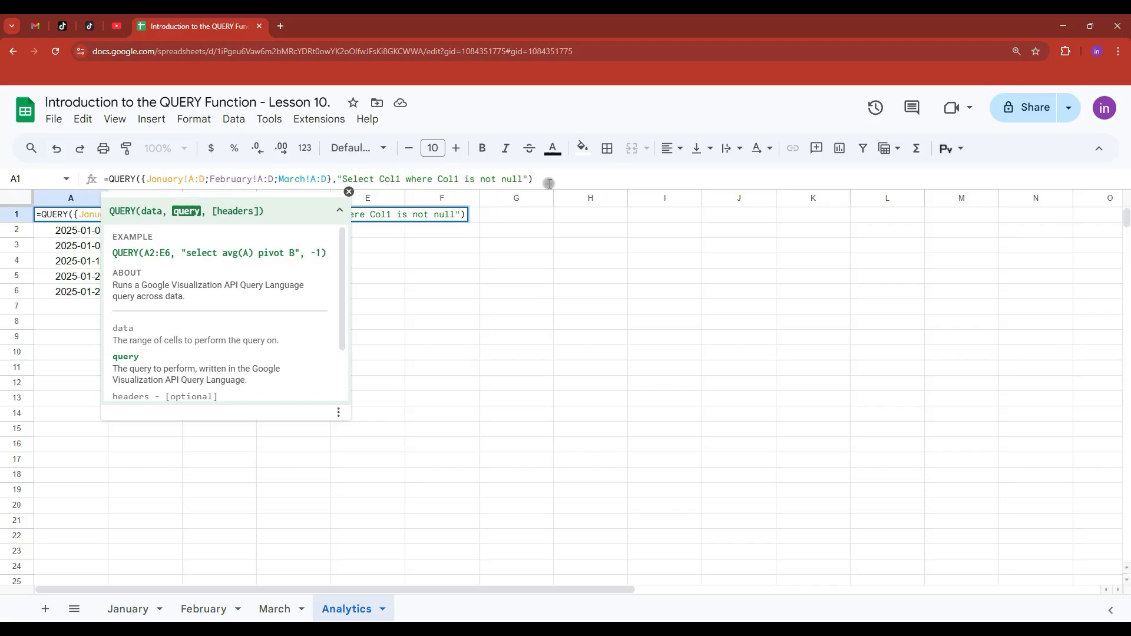
key("Return")
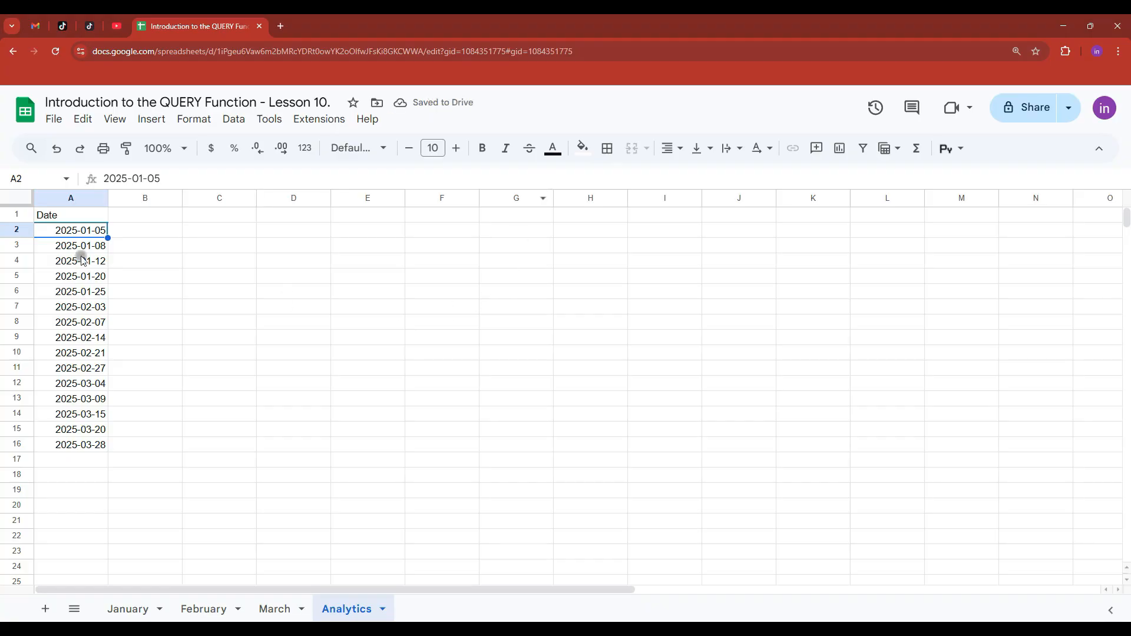
- Compare the dates in Analytics column A with the January, February and March source sheets
left_click(128, 608)
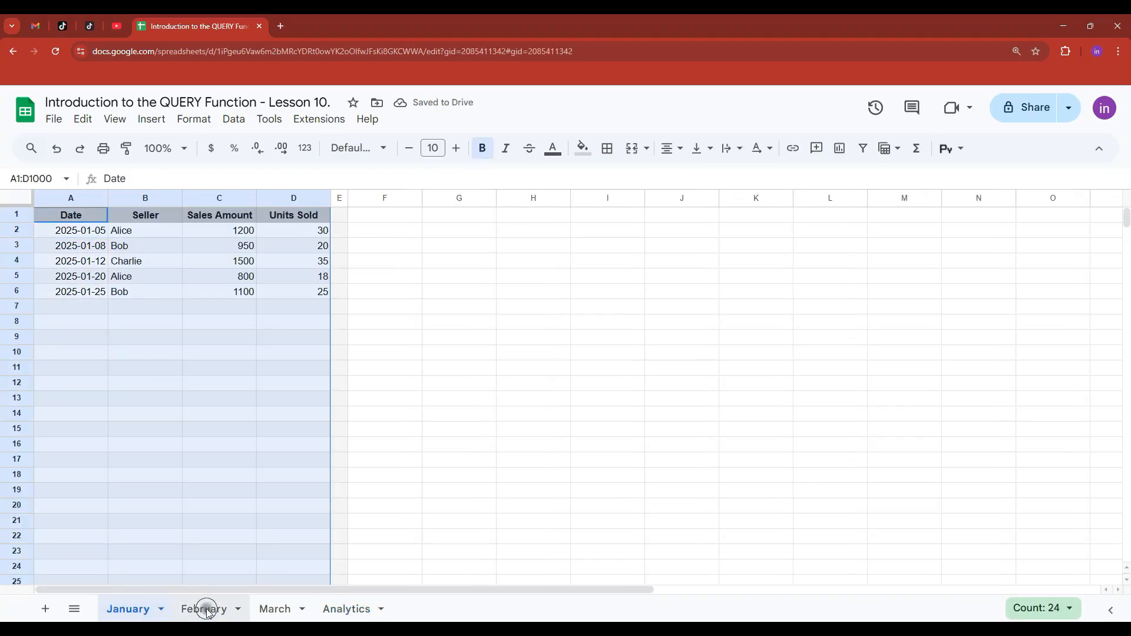
left_click(206, 609)
left_click(274, 609)
left_click(346, 609)
left_click_drag(85, 231, 76, 445)
left_click(66, 214)
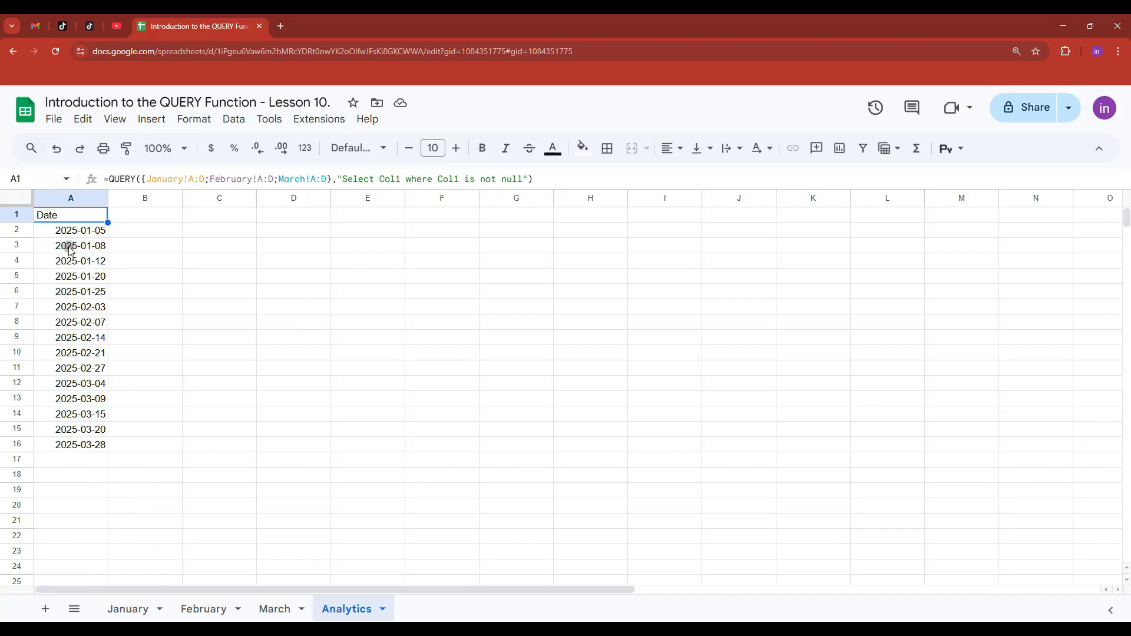
left_click_drag(75, 231, 76, 446)
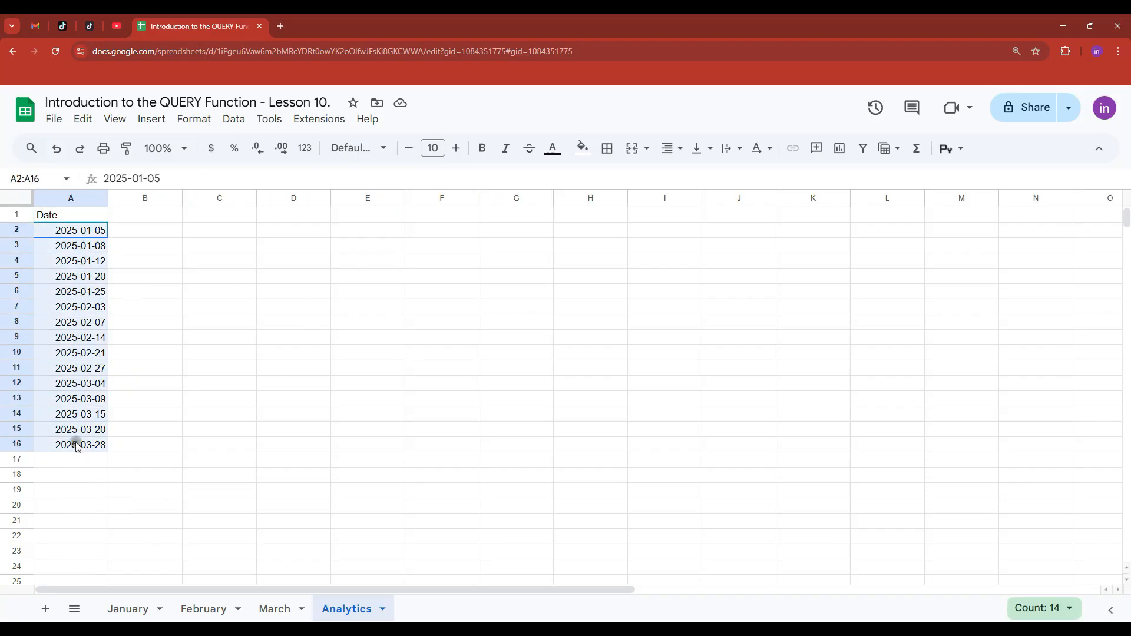
left_click_drag(1126, 217, 1106, 200)
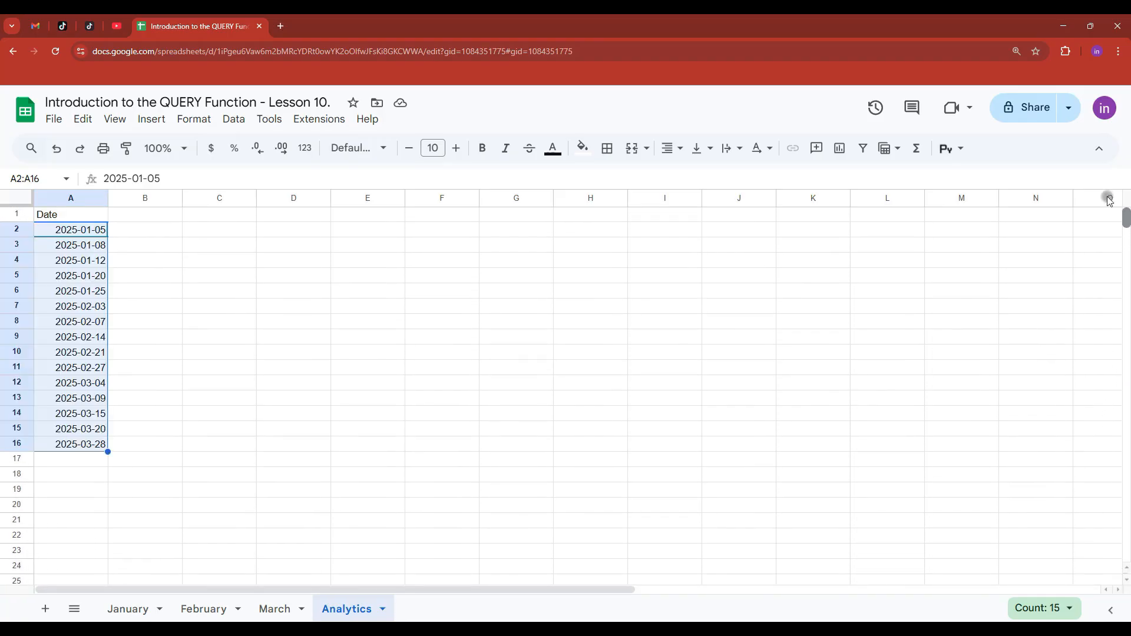
- Remove "Select Col1" from the A1 query so it reads "where Col1 is not null", and check the combined table
left_click(92, 214)
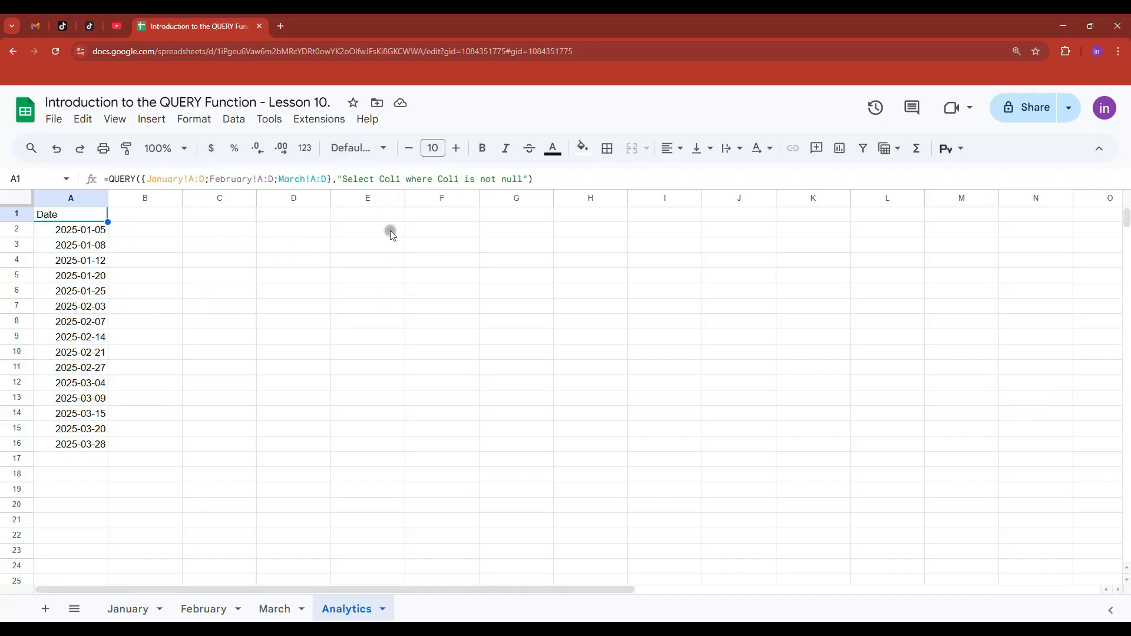
left_click_drag(408, 178, 342, 178)
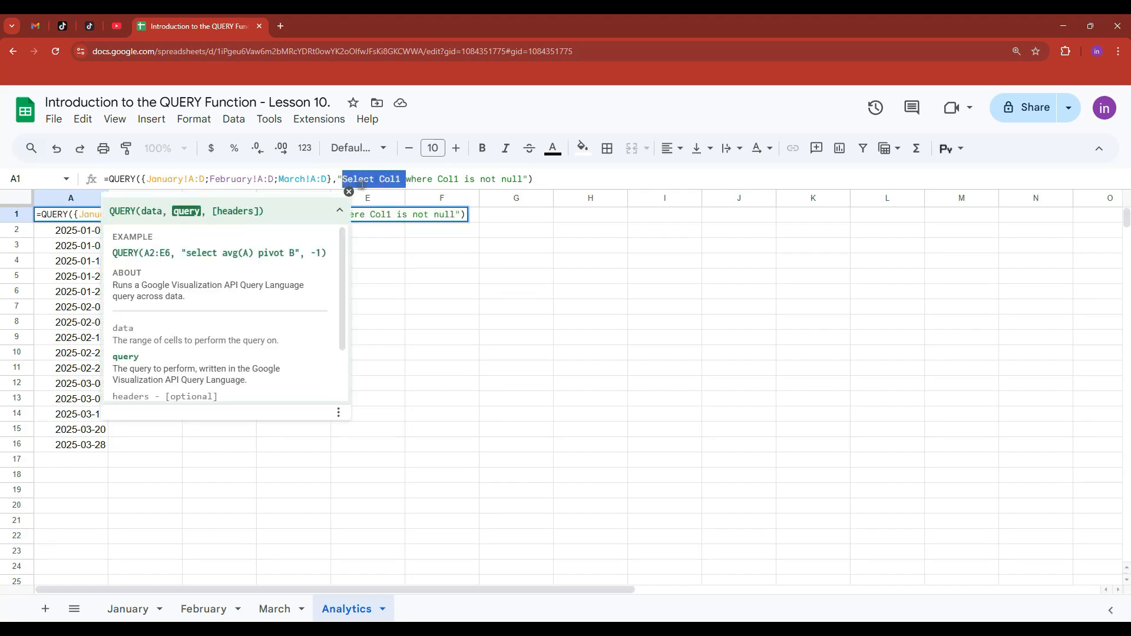
key("BackSpace")
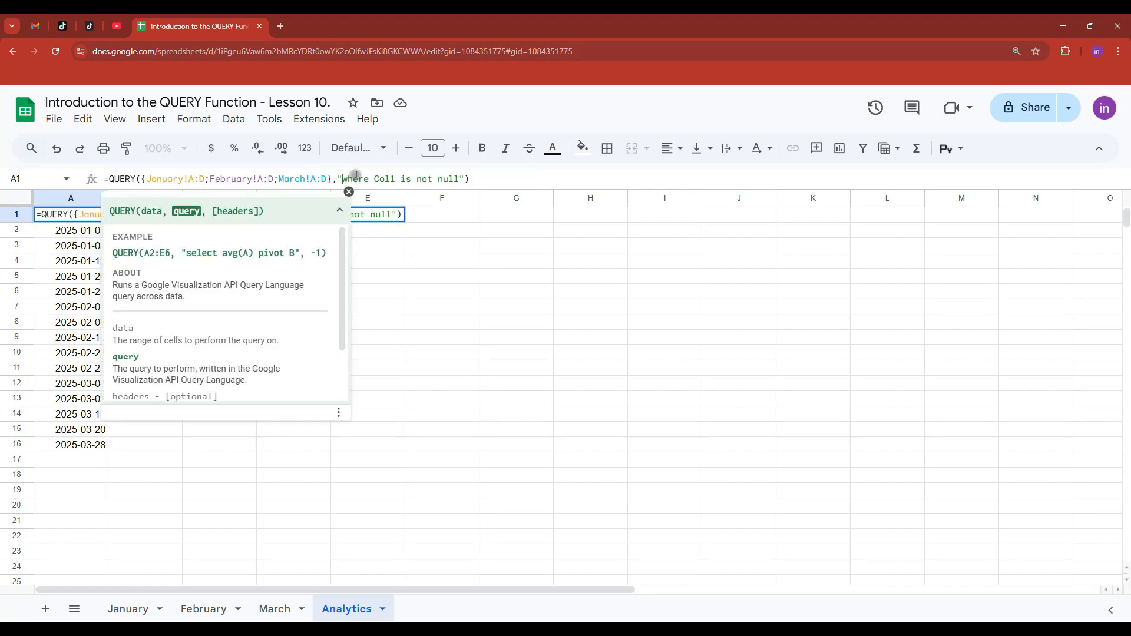
key("Return")
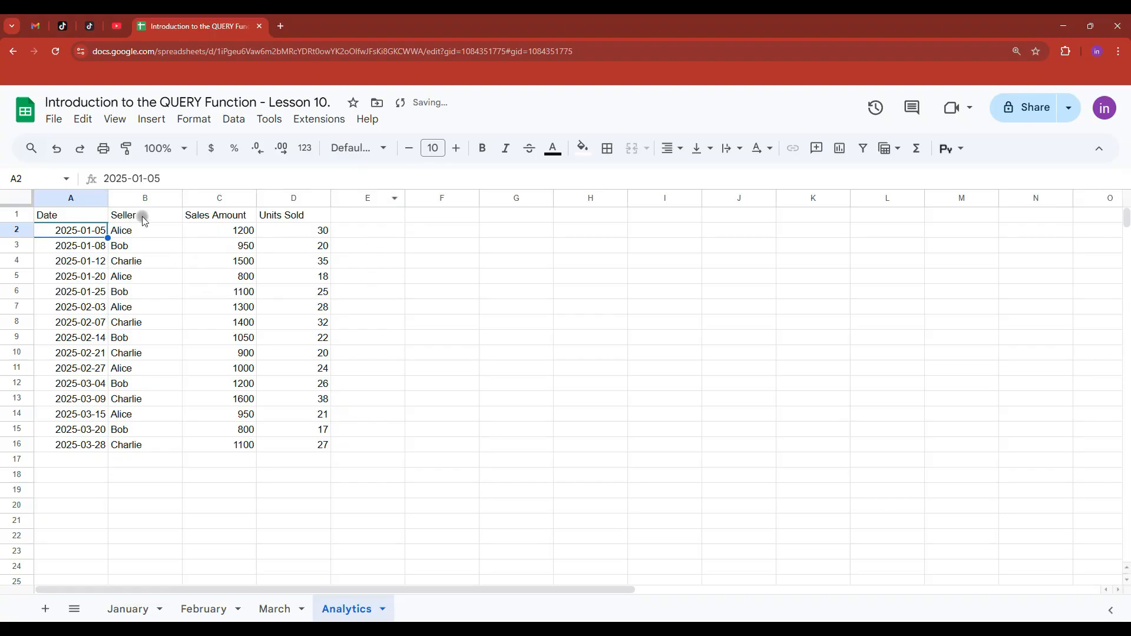
left_click_drag(88, 221, 308, 442)
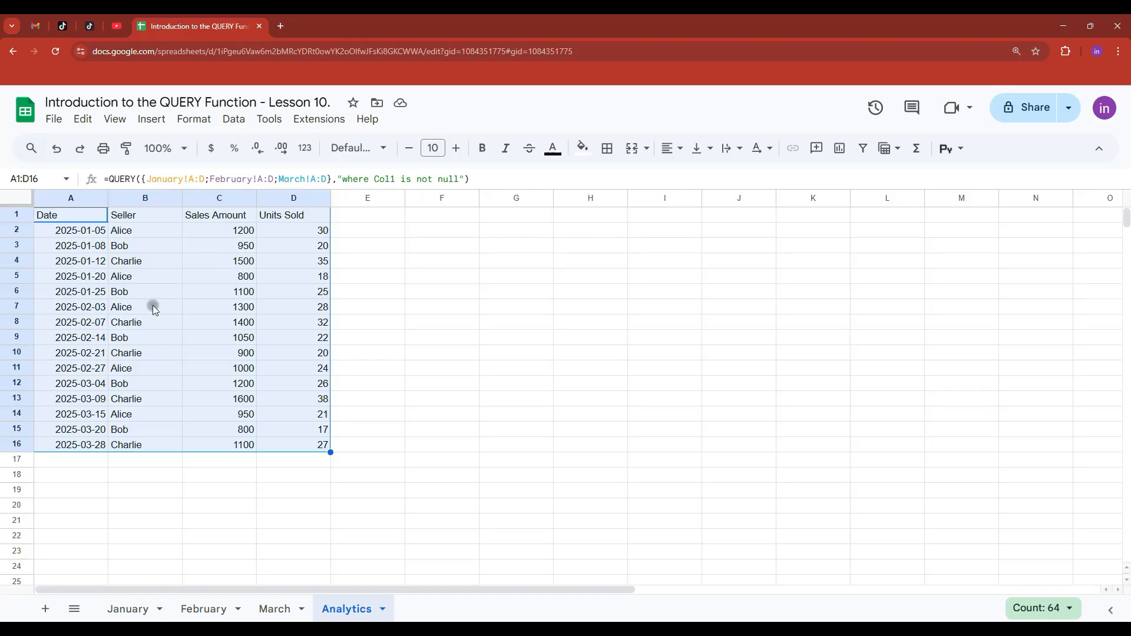
- On the February sheet, copy the last record in row 6 to row 7 and set the copy's date to 2025-02-18
left_click(213, 611)
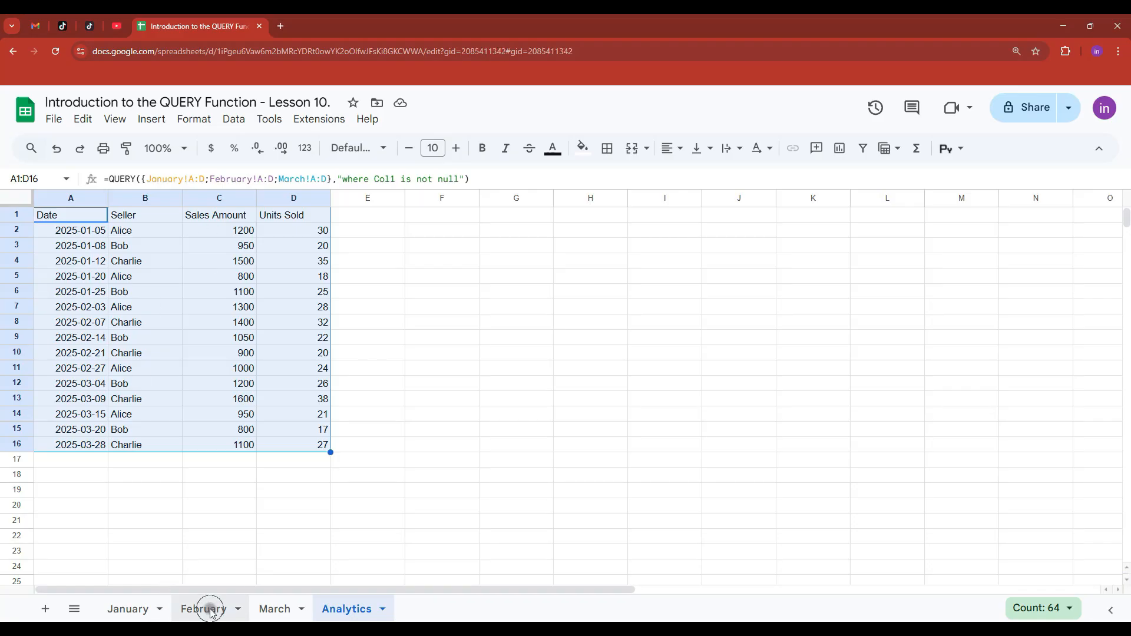
left_click_drag(83, 291, 324, 293)
key("ctrl+c")
left_click(87, 307)
key("ctrl+v")
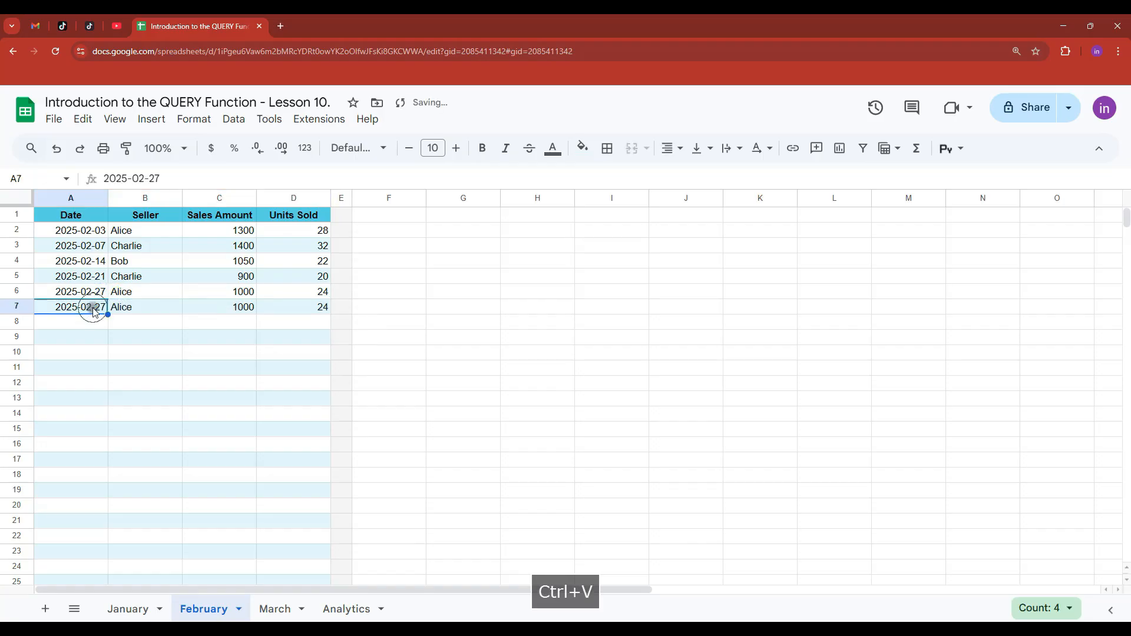
double_click(91, 307)
left_click(62, 435)
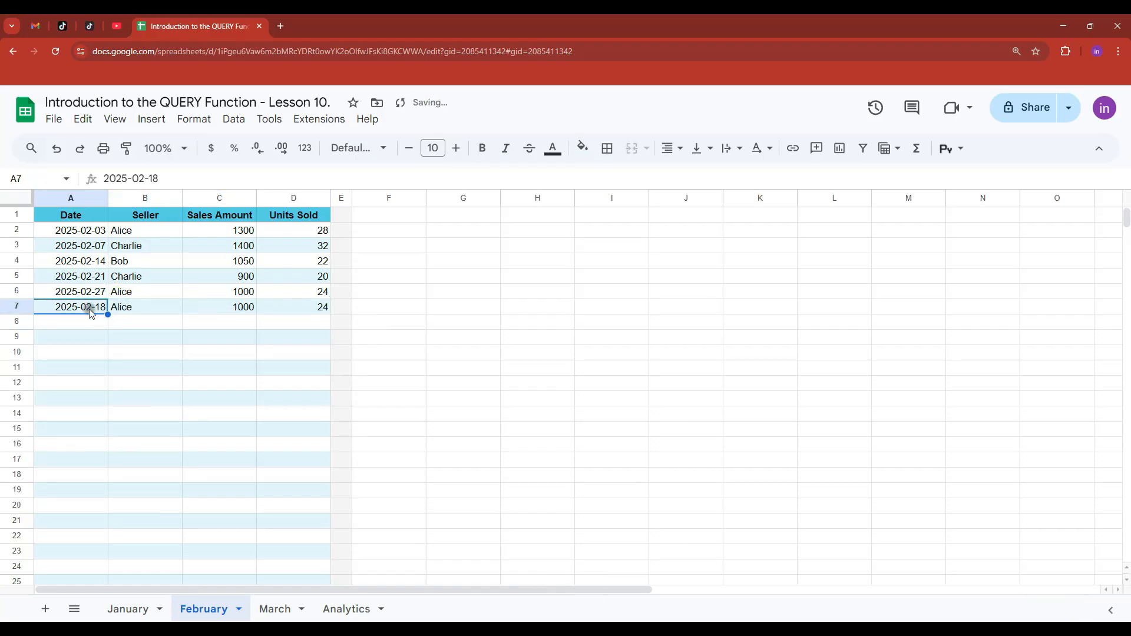
- Set the new February record's sales amount to 1500 and units sold to 36, and check its row on the Analytics sheet
left_click(241, 308)
type("150")
key("Return")
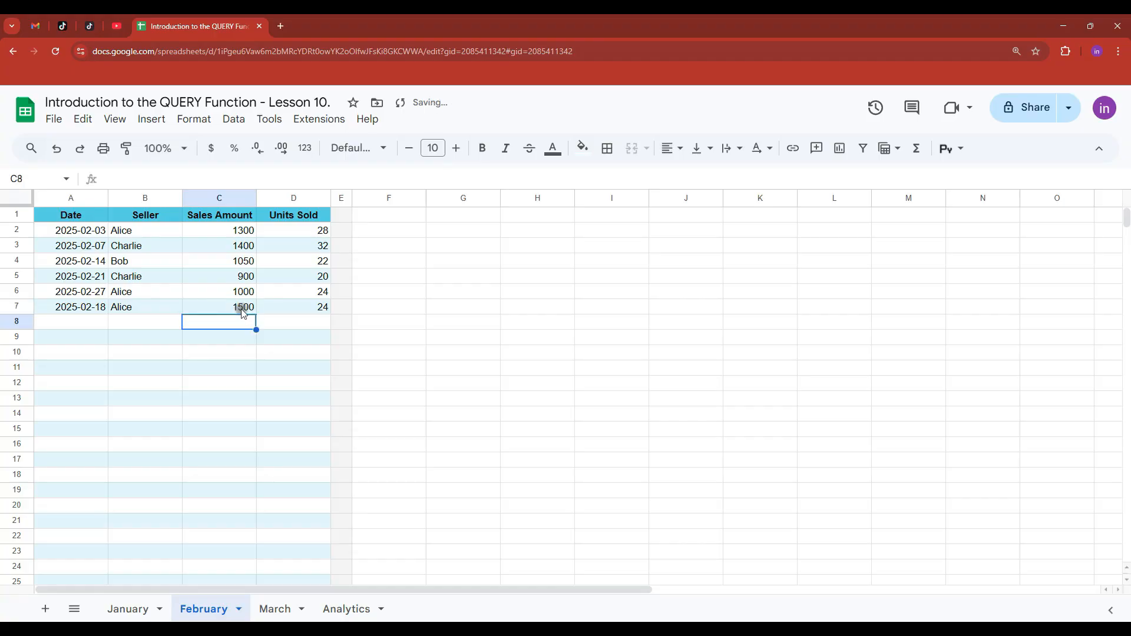
left_click(298, 309)
type("35")
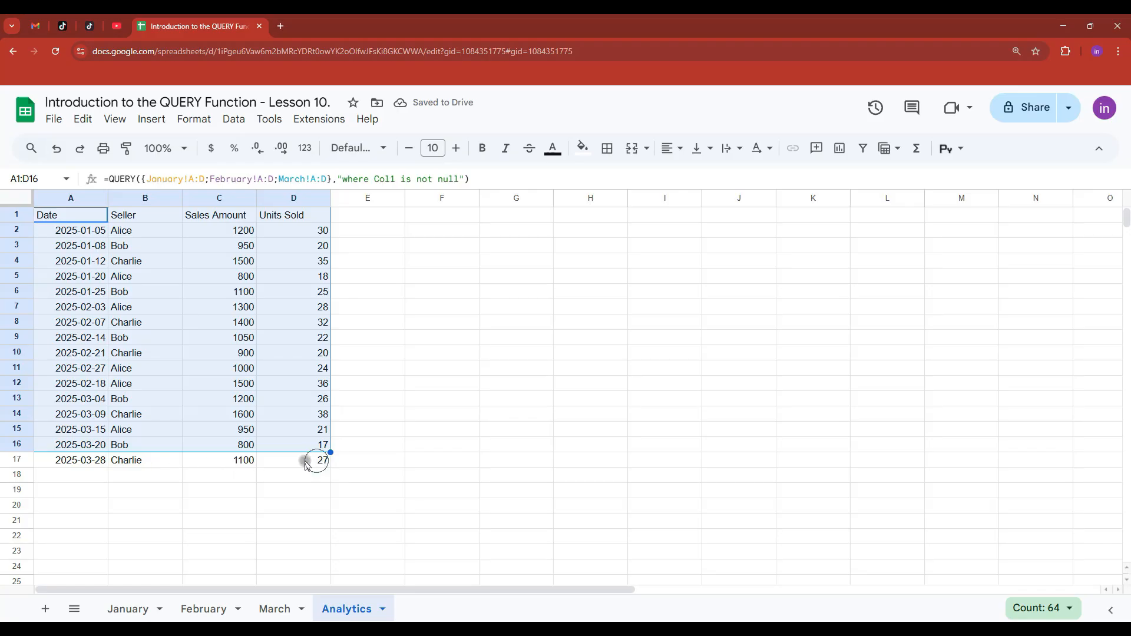
left_click_drag(328, 465, 93, 461)
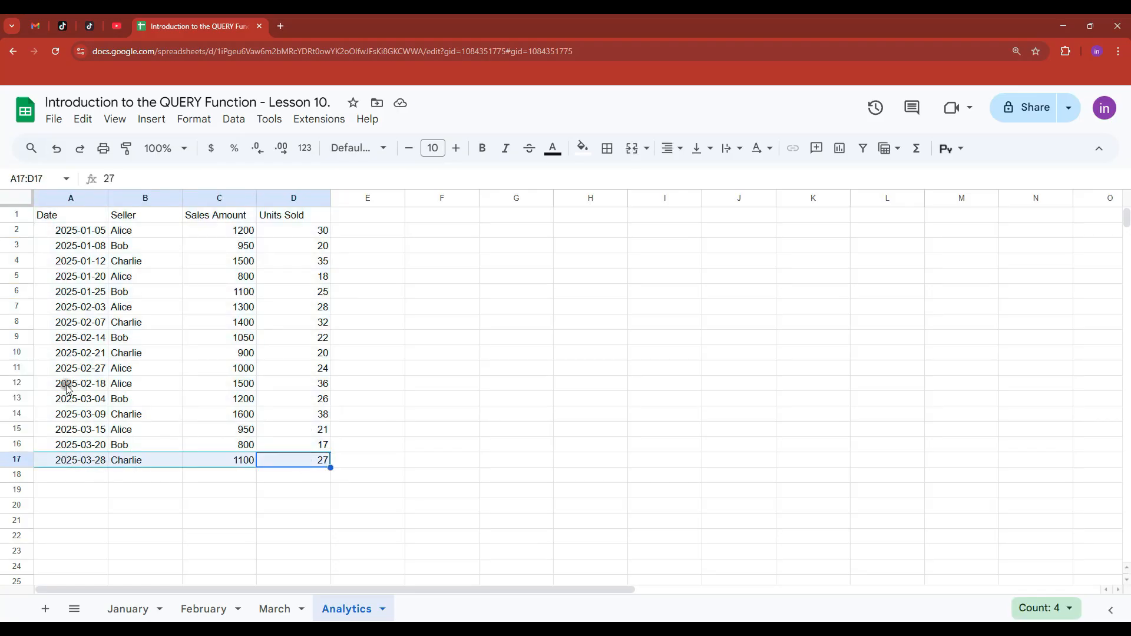
left_click_drag(64, 384, 306, 386)
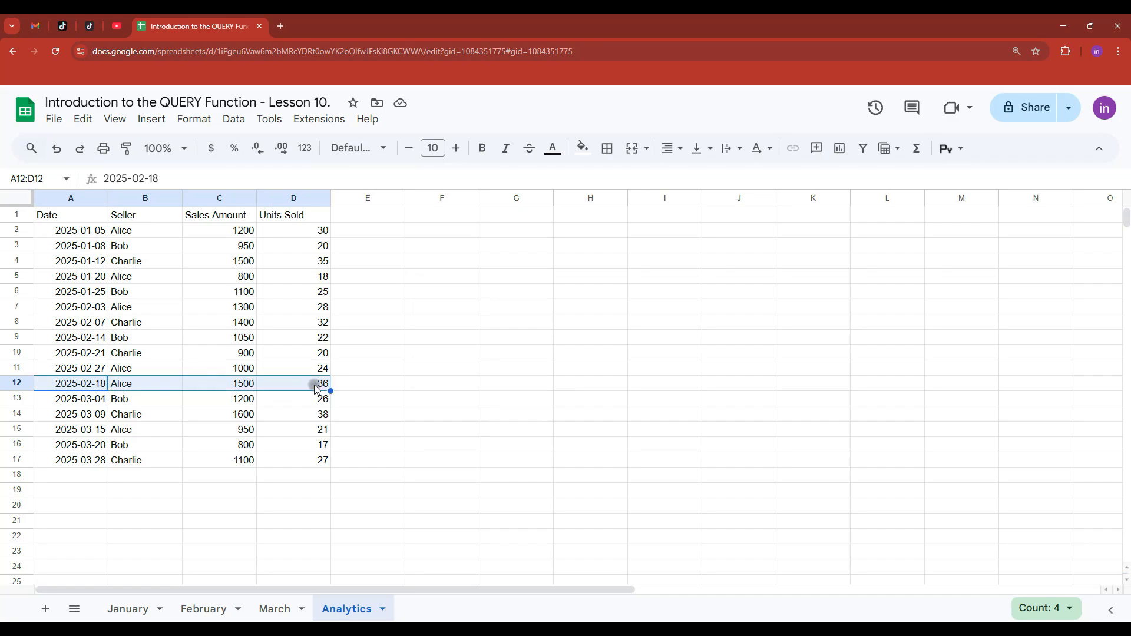
- In the A1 query on the Analytics sheet, insert "Select Col1" before "where Col1 is not null"
key("ctrl+Home")
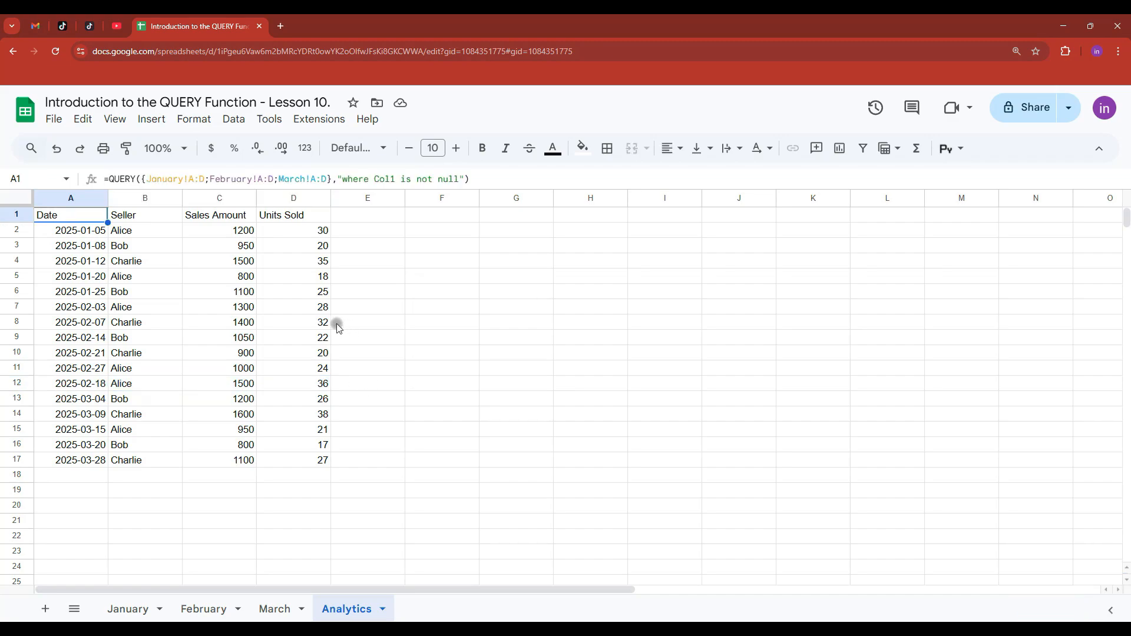
left_click(341, 177)
type("Select Col1")
left_click(348, 191)
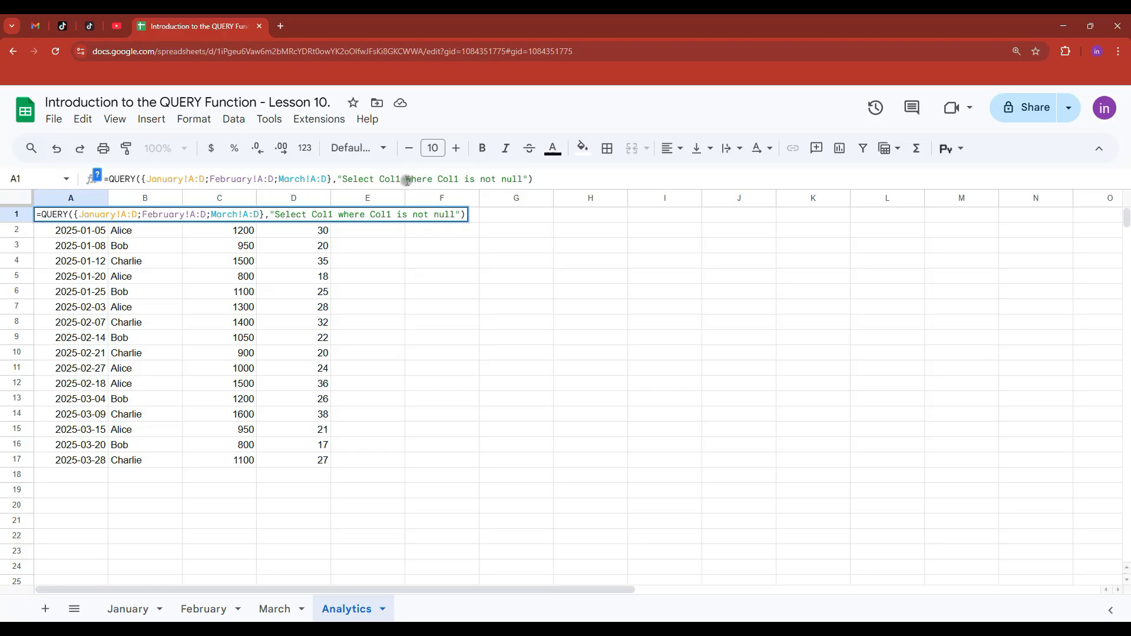
left_click(521, 178)
type("or ")
type("and")
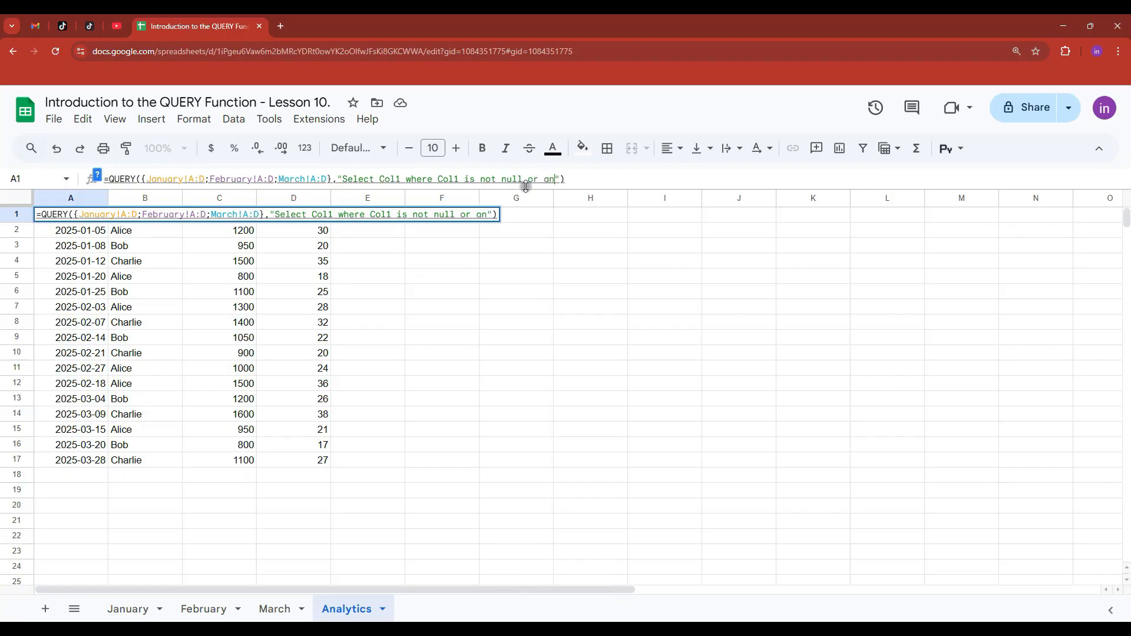
key("BackSpace")
key("BackSpace")
key("BackSpace")
key("BackSpace")
key("BackSpace")
key("BackSpace")
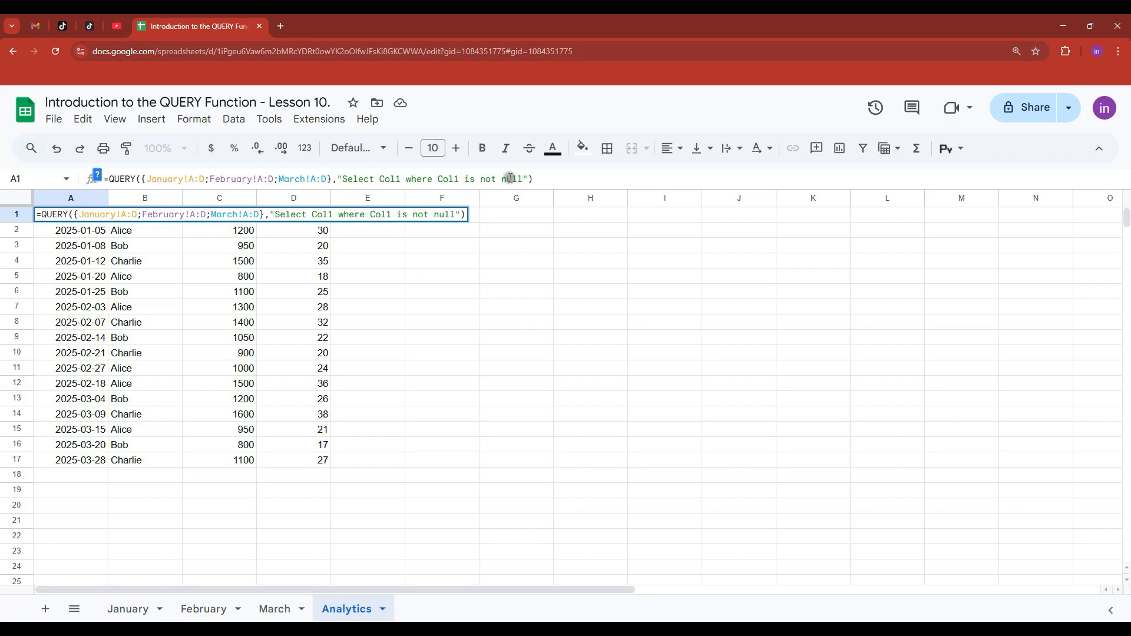
- Add Col2, Col3 and Col4 after Col1 in the query's select clause and apply the A1 formula
left_click(401, 179)
type(", Col2")
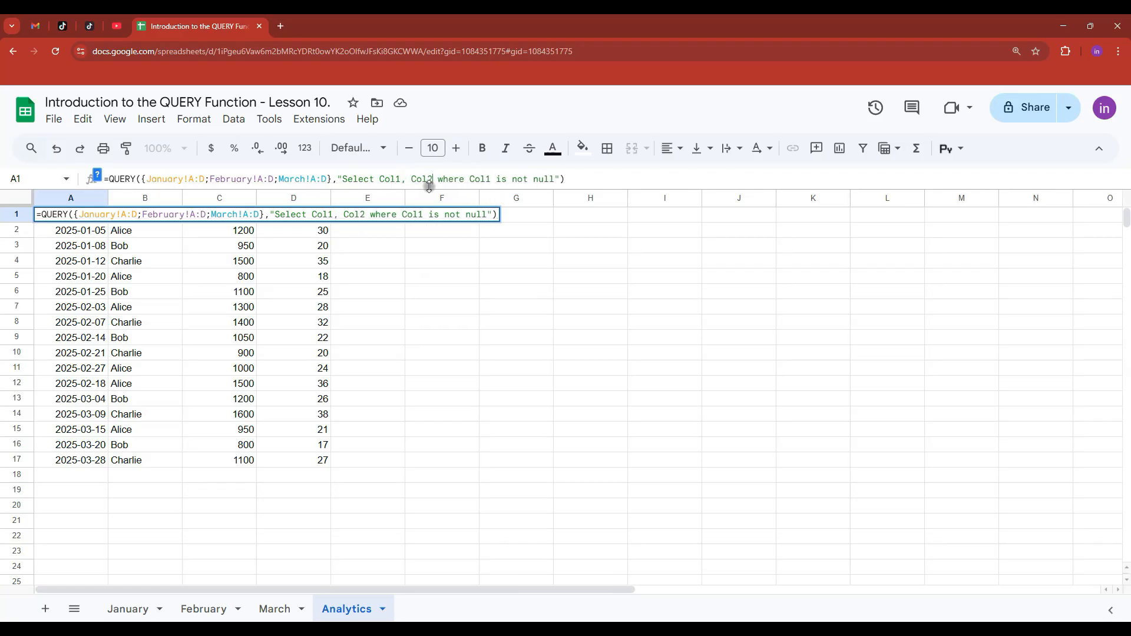
type(", Col3")
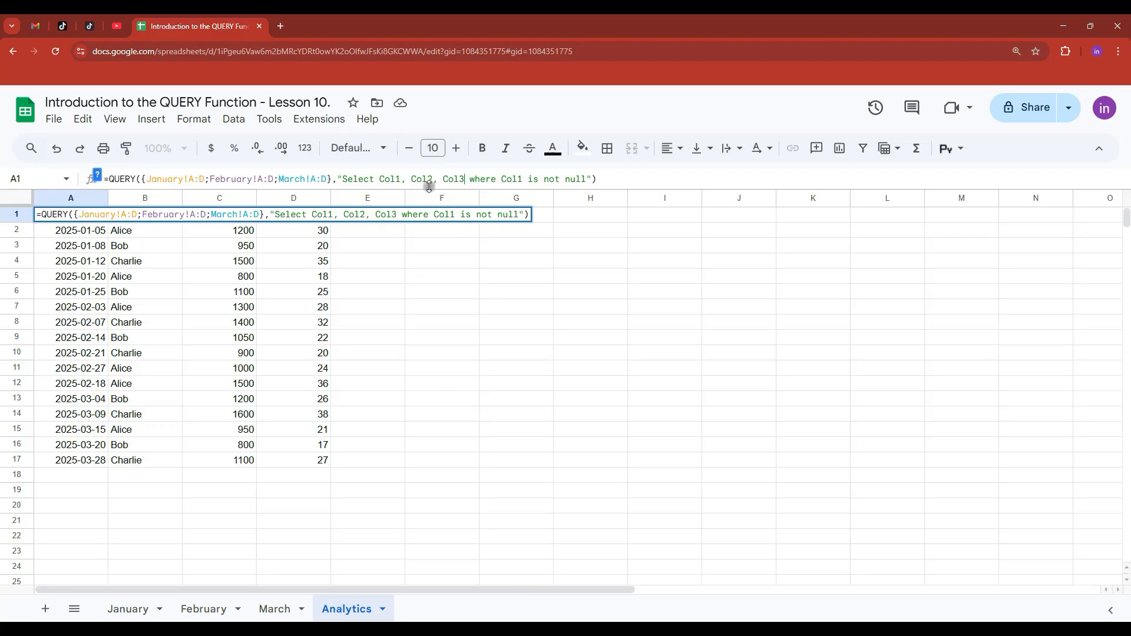
type(", Col4")
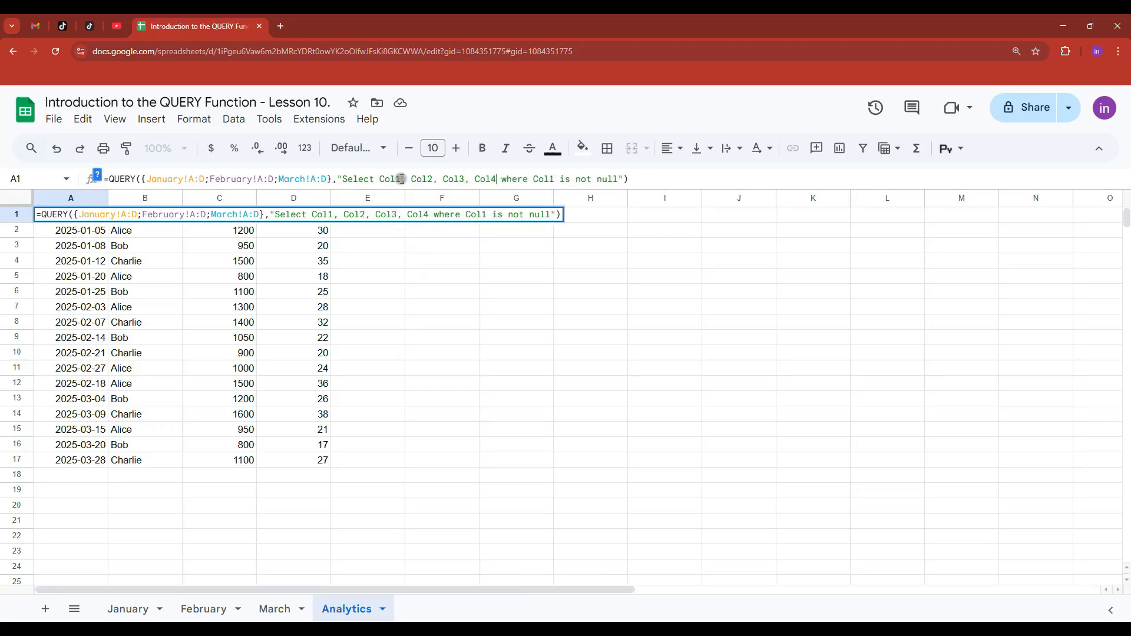
key("Return")
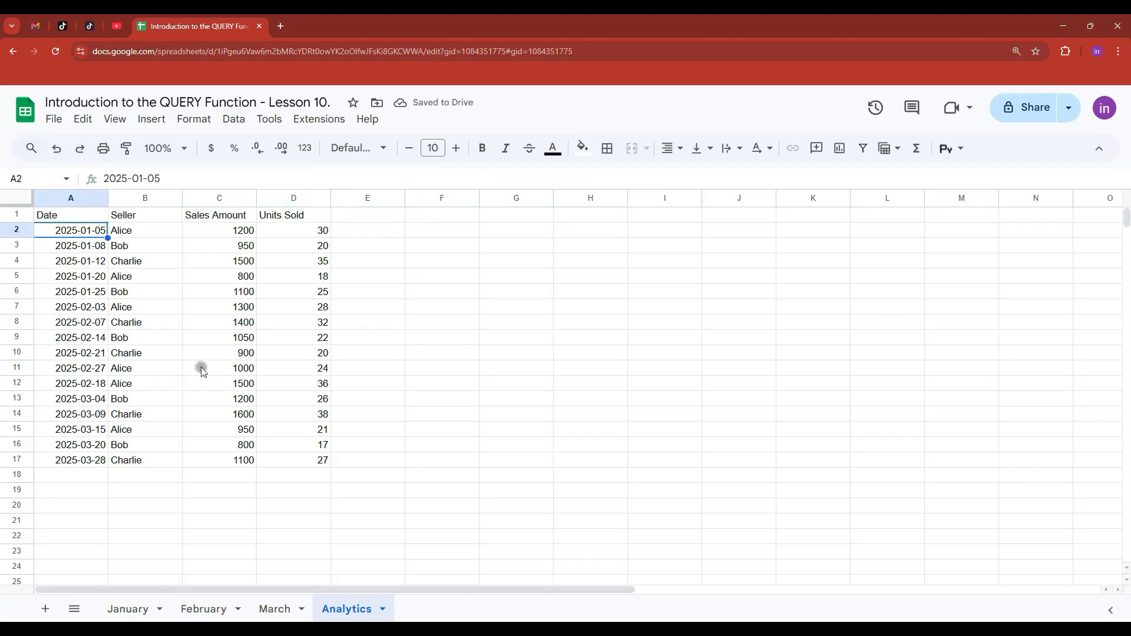
left_click(87, 215)
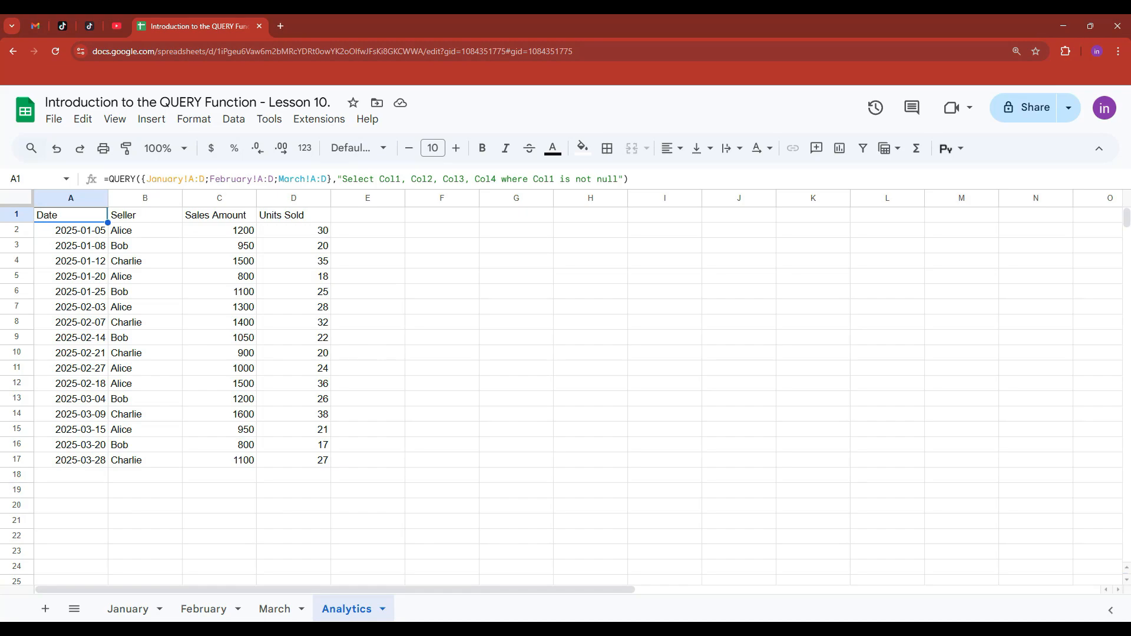
- In A19, list the distinct sellers with =UNIQUE(B2:B17)
left_click(68, 490)
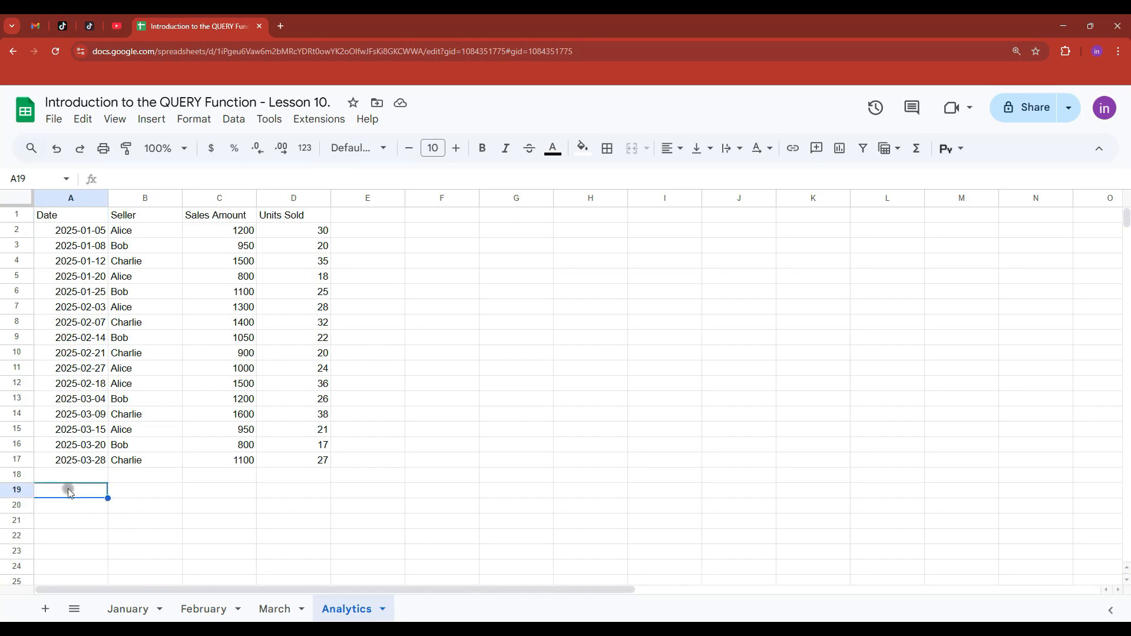
left_click_drag(133, 232, 136, 461)
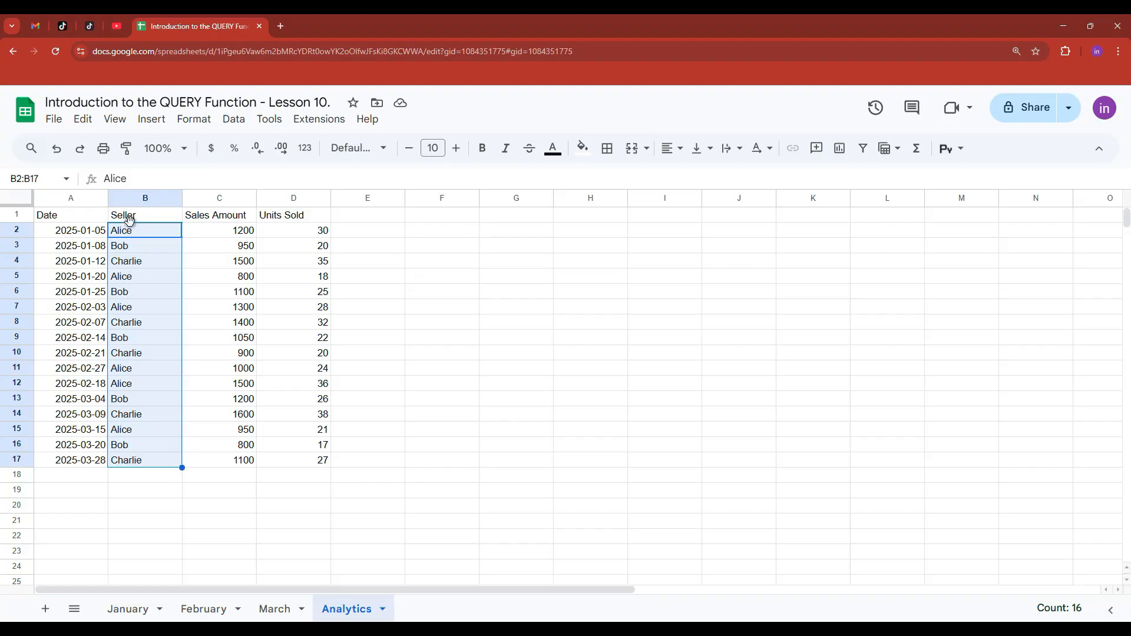
left_click_drag(133, 231, 144, 459)
left_click(74, 492)
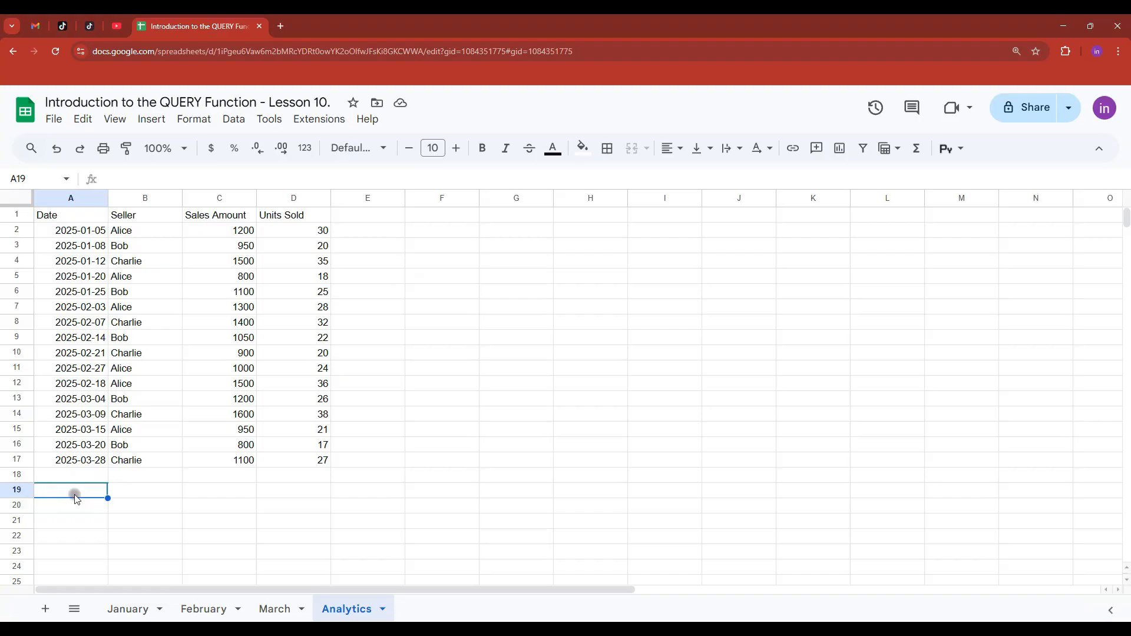
type("=uniqu")
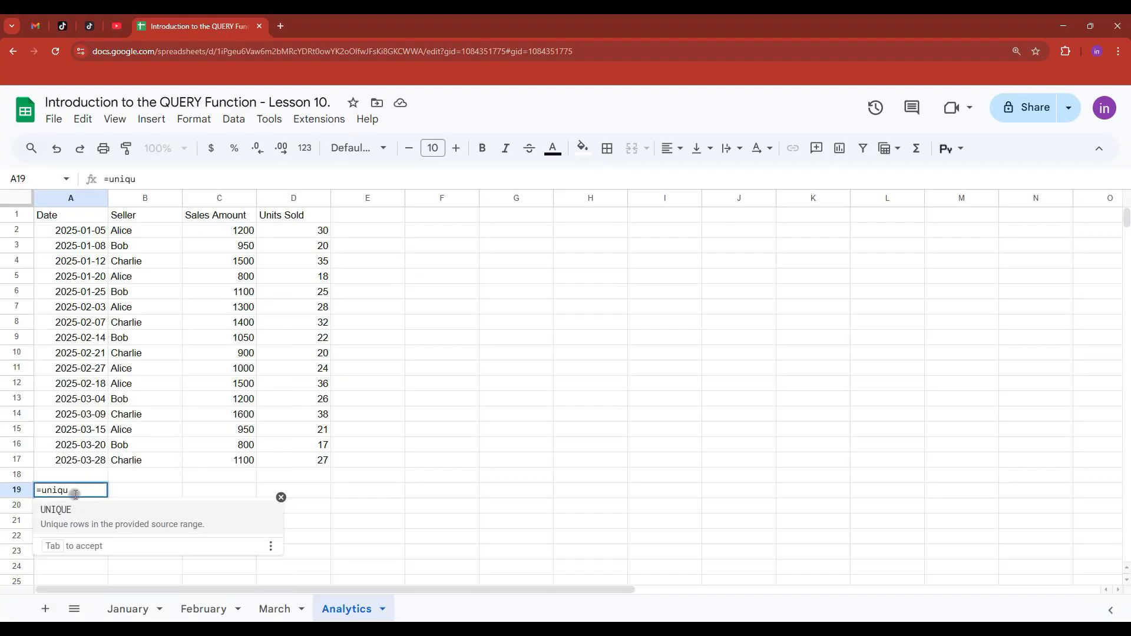
key("Tab")
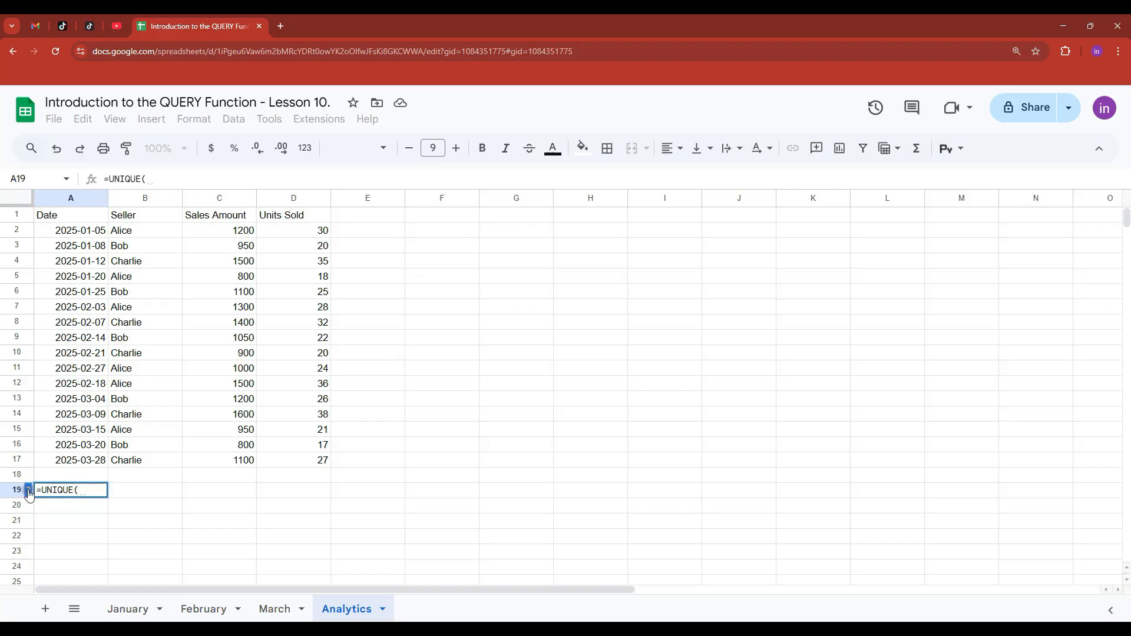
left_click(281, 255)
left_click_drag(153, 231, 153, 460)
type(")")
key("Return")
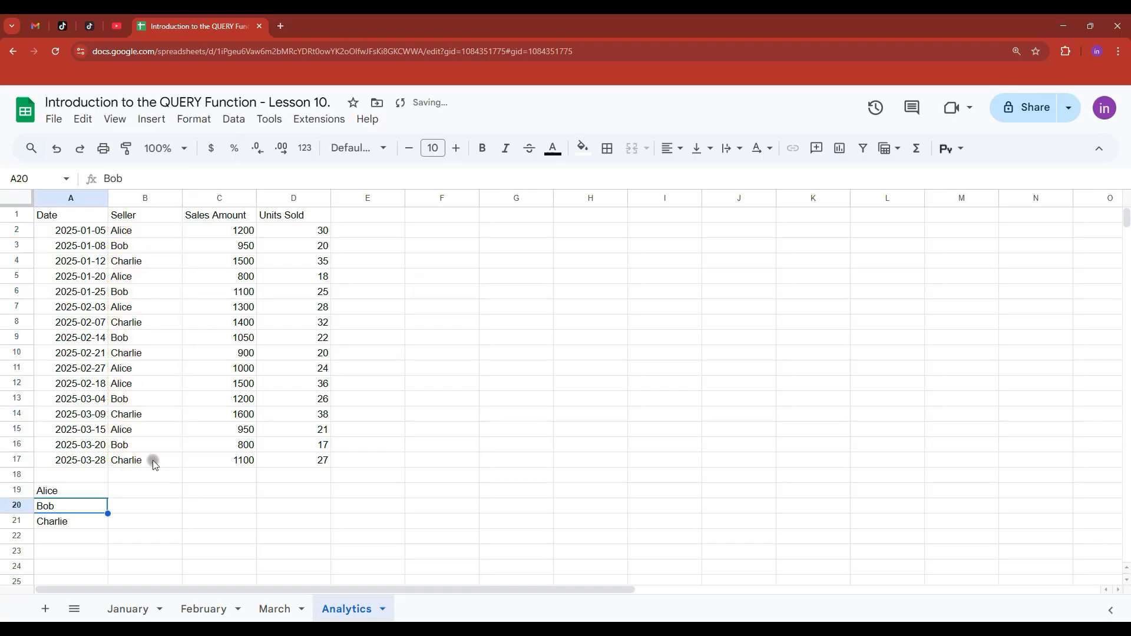
- Total each listed seller's sales with =SUMIF(B2:B17,A19,C2:C17) in B19 and fill the formula down to B21
left_click_drag(50, 492, 58, 525)
left_click(147, 494)
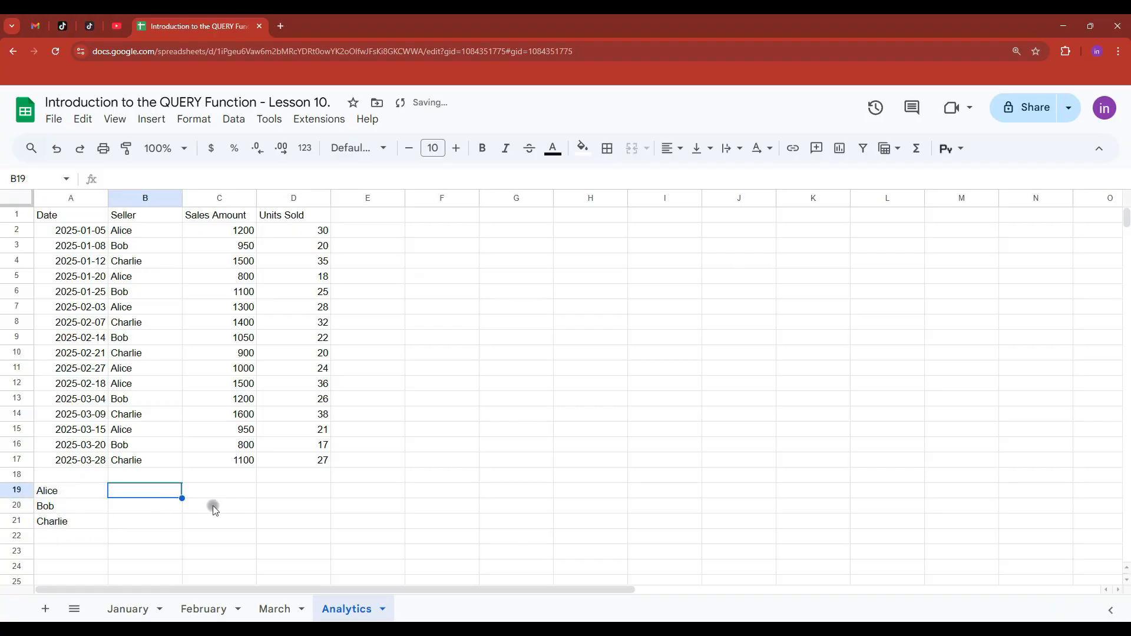
type("=sumi")
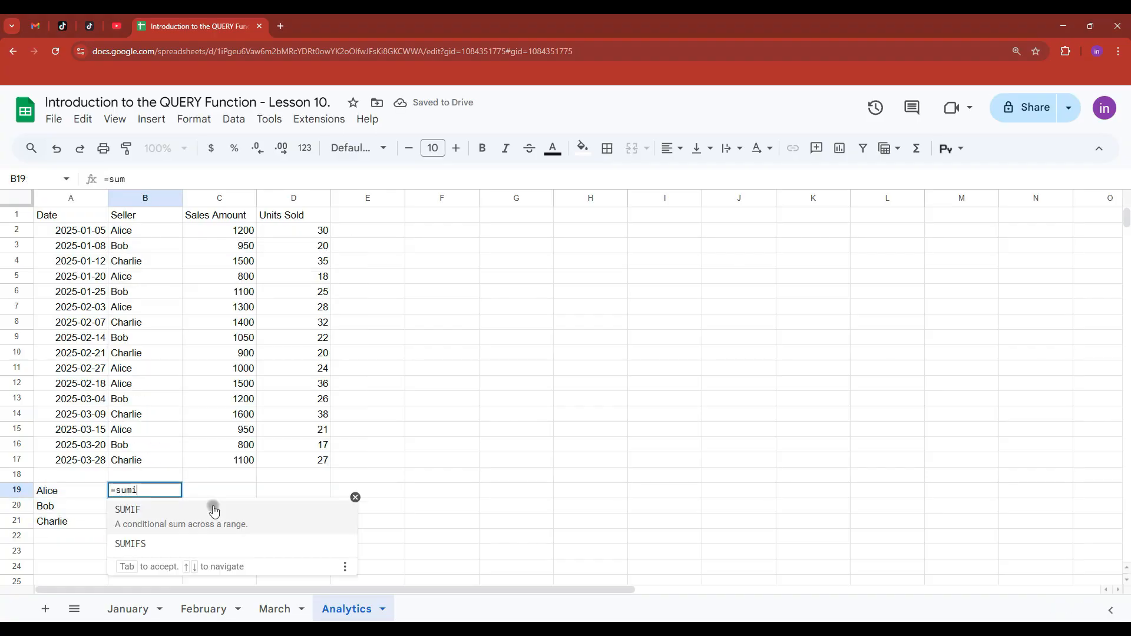
left_click(213, 511)
left_click_drag(130, 233, 143, 464)
type(",")
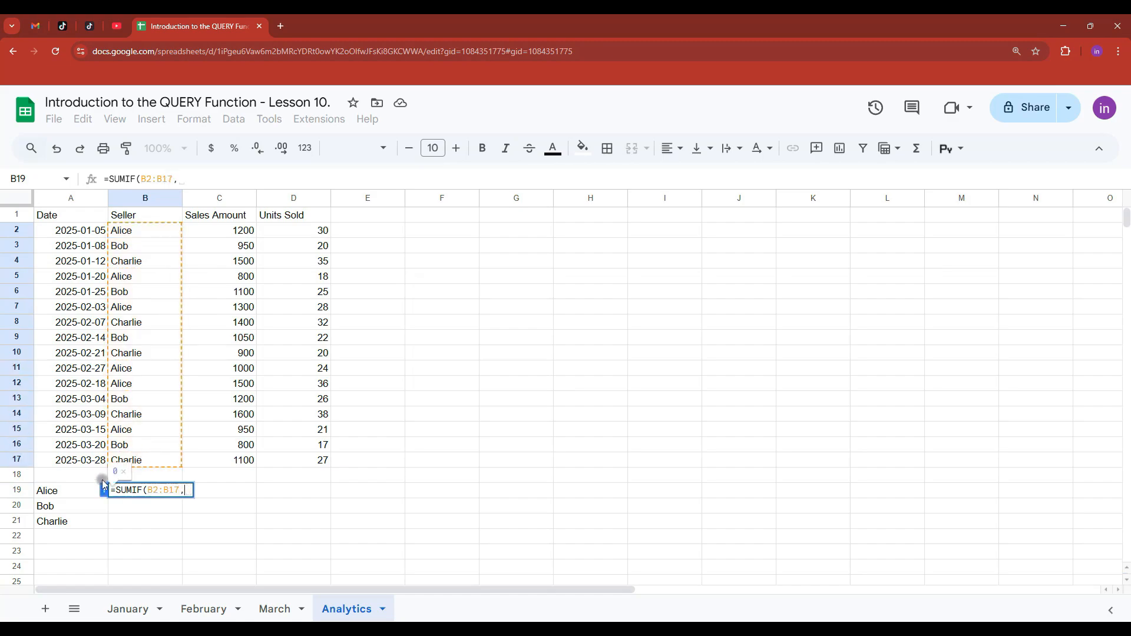
left_click(70, 490)
type(",")
left_click_drag(231, 234, 232, 463)
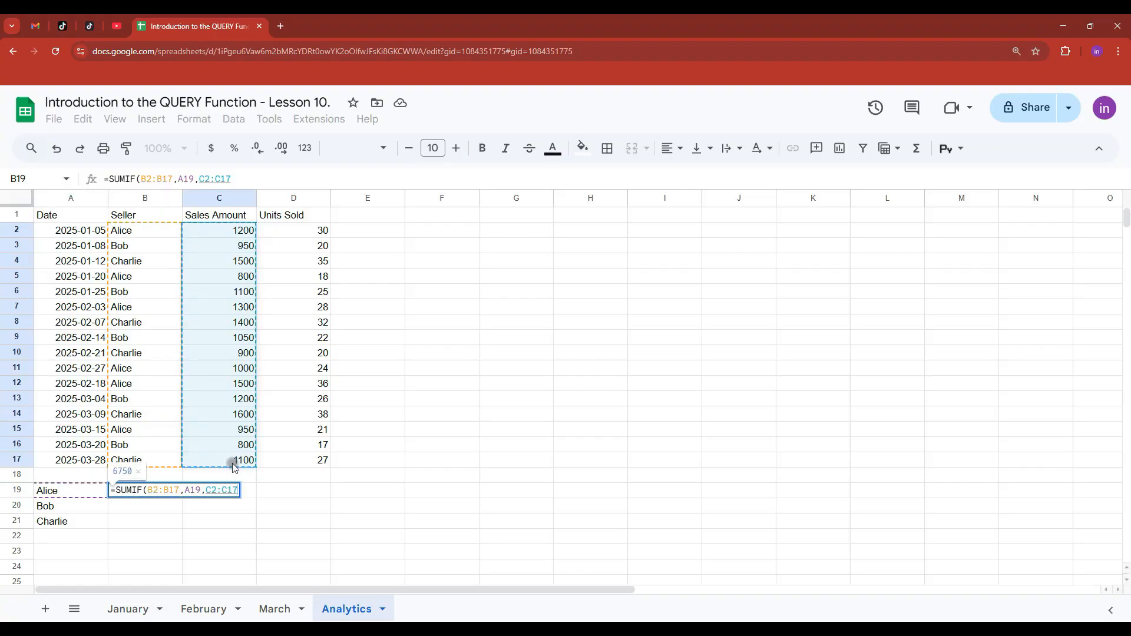
key("Return")
left_click(159, 508)
left_click(163, 489)
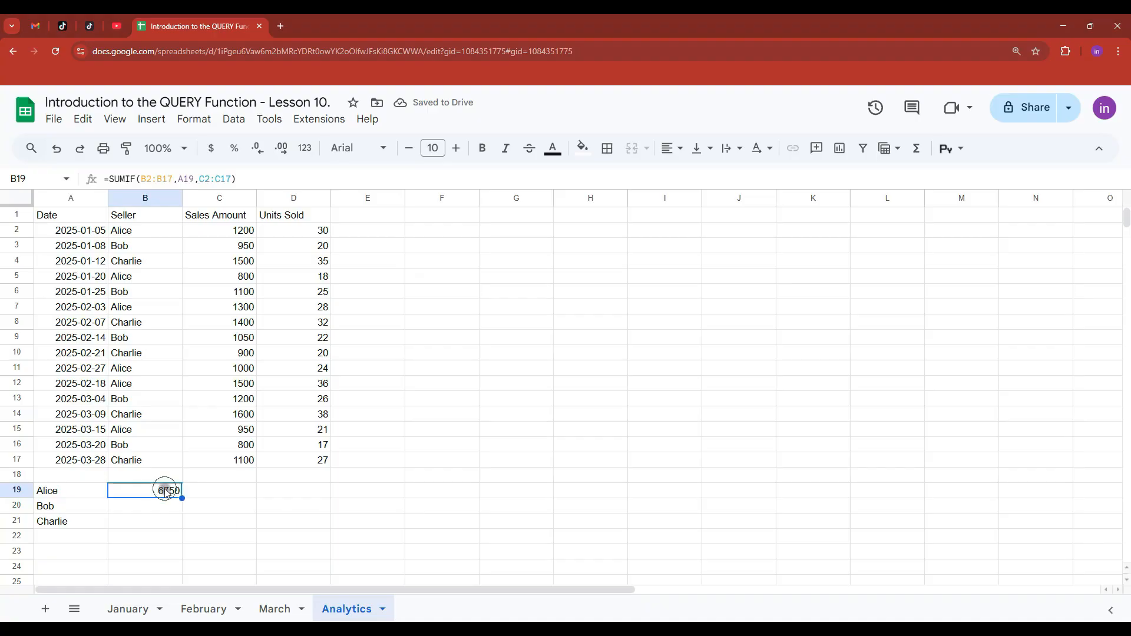
left_click_drag(182, 498, 179, 526)
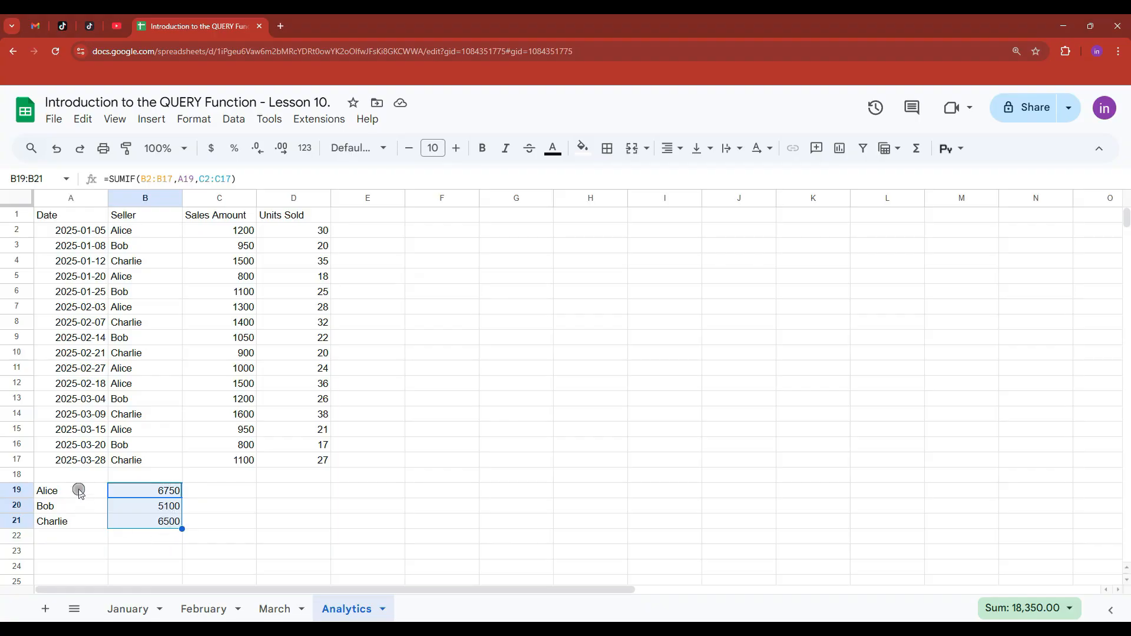
- Move the seller summary from A19:B21 to the range starting at F1
left_click_drag(76, 490, 99, 522)
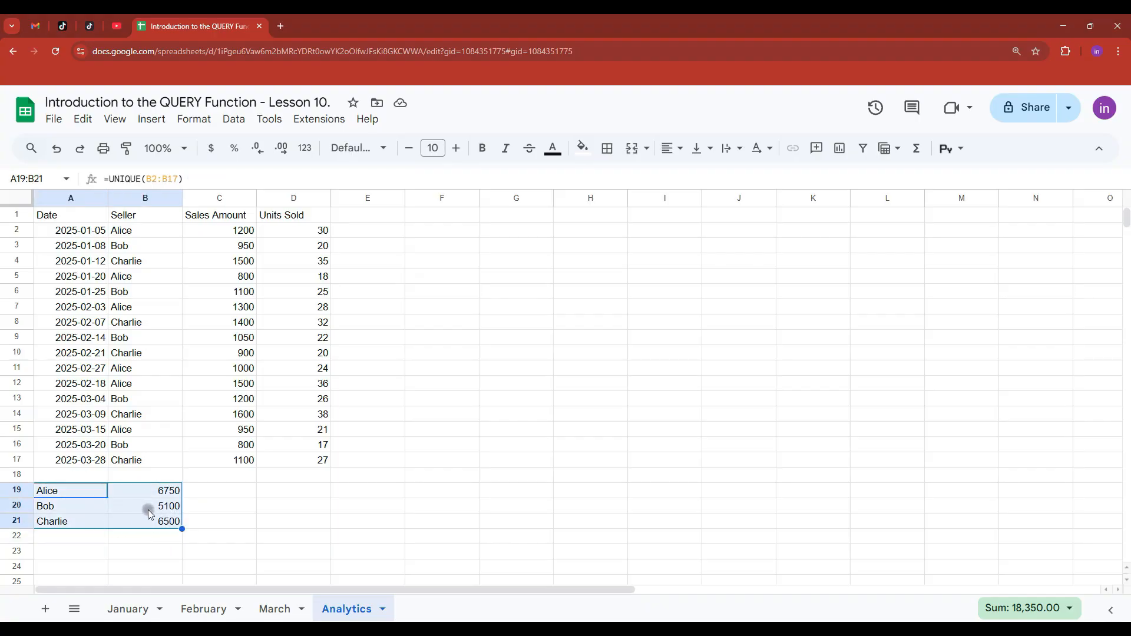
key("ctrl+x")
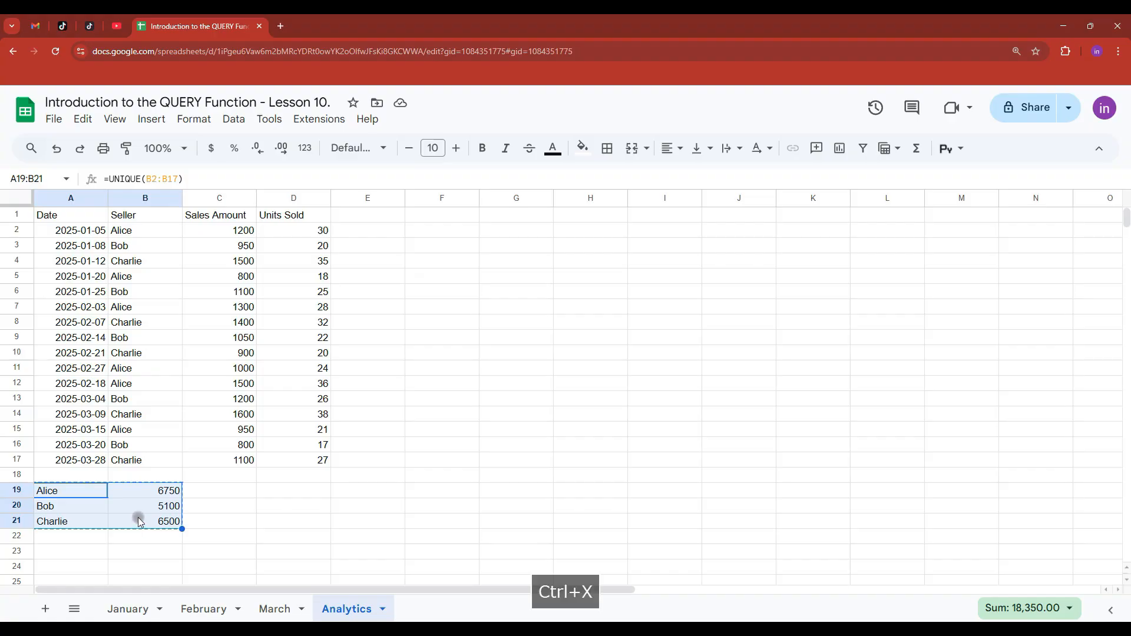
left_click(452, 216)
key("ctrl+v")
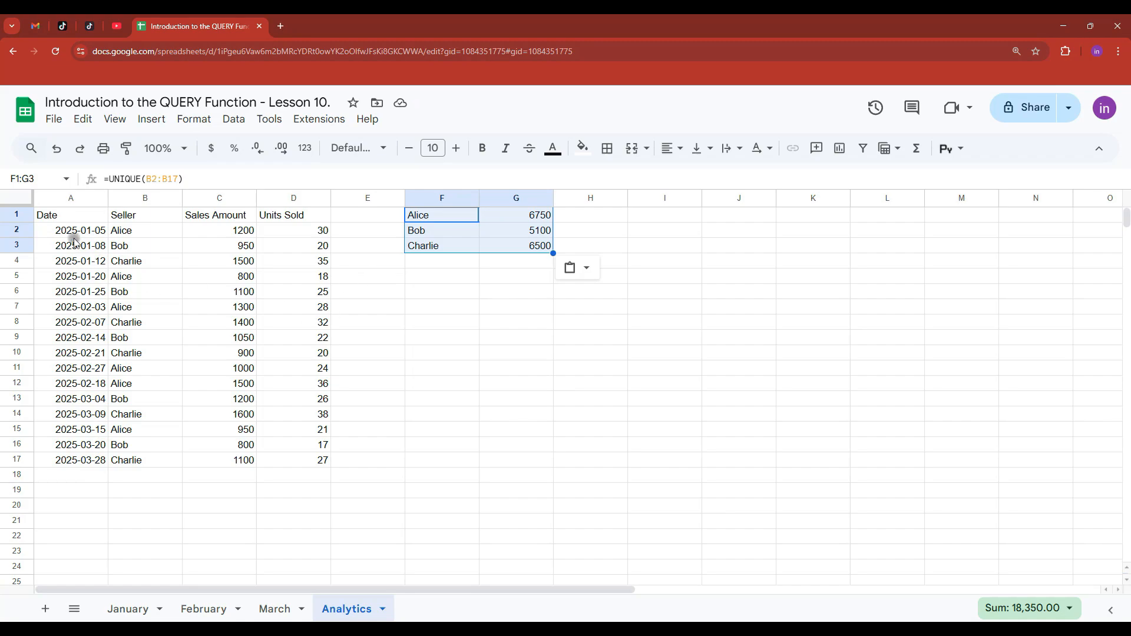
- Remove Col1 from the A1 query's select clause so it selects only Col2, Col3 and Col4
left_click(83, 218)
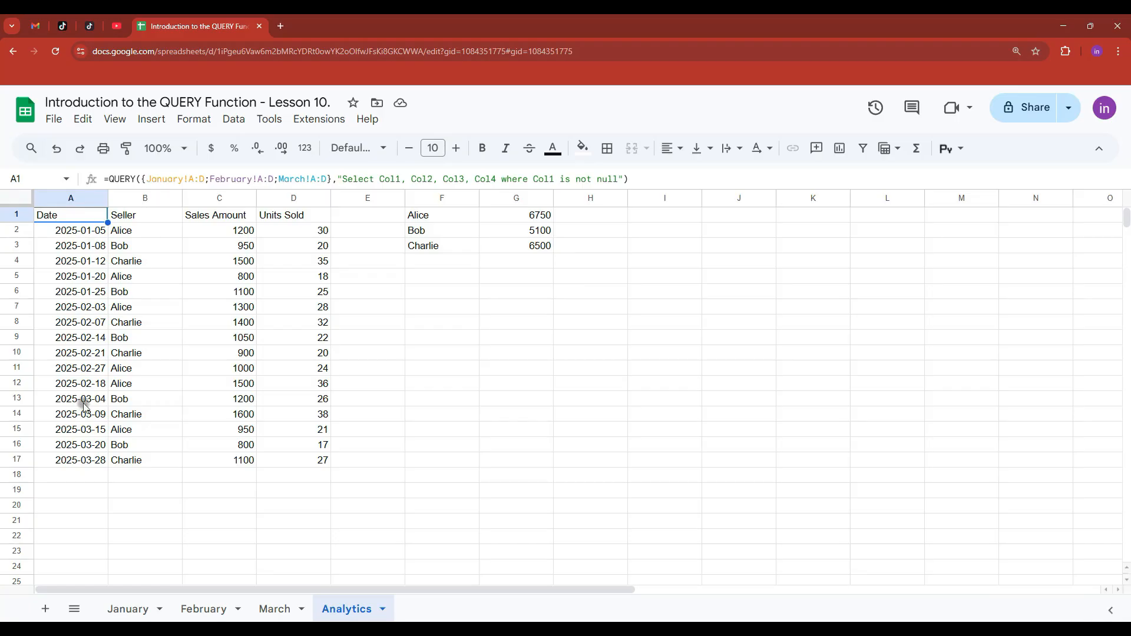
double_click(401, 178)
key("BackSpace")
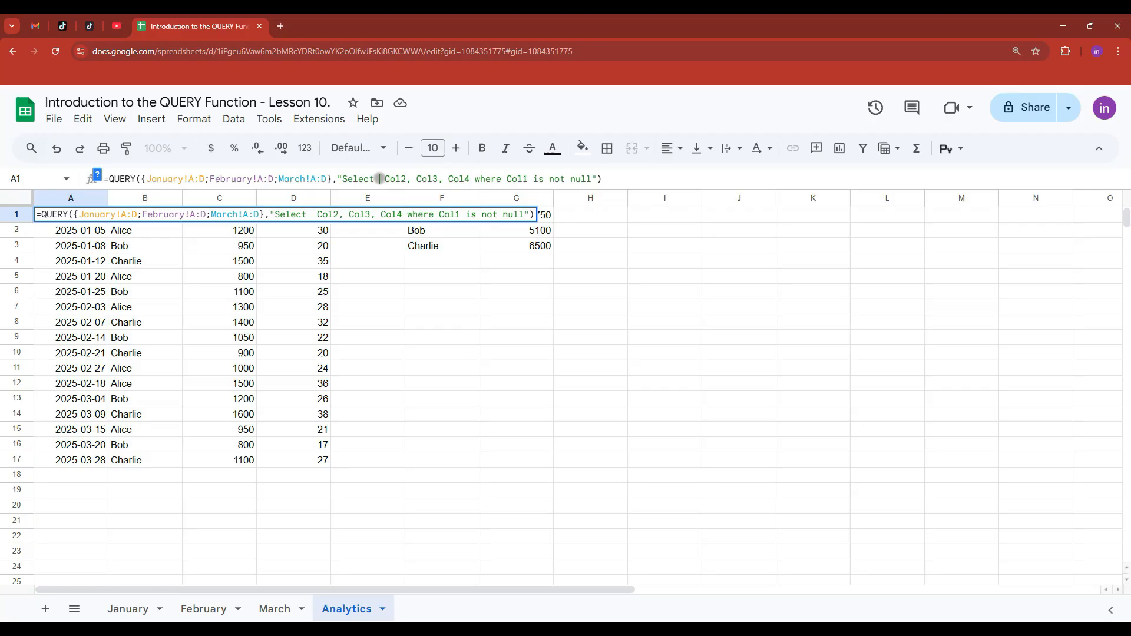
key("Return")
left_click(75, 216)
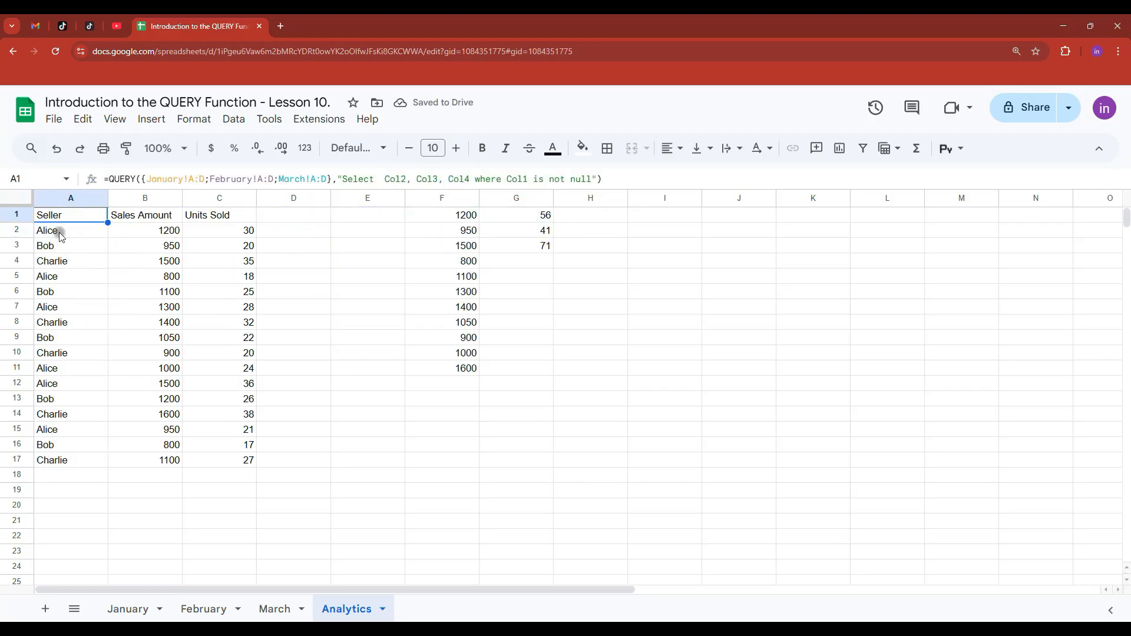
- Review the three-column query output and clear the helper UNIQUE and SUMIF formulas in F1:G3
left_click(58, 229)
left_click_drag(61, 259, 230, 458)
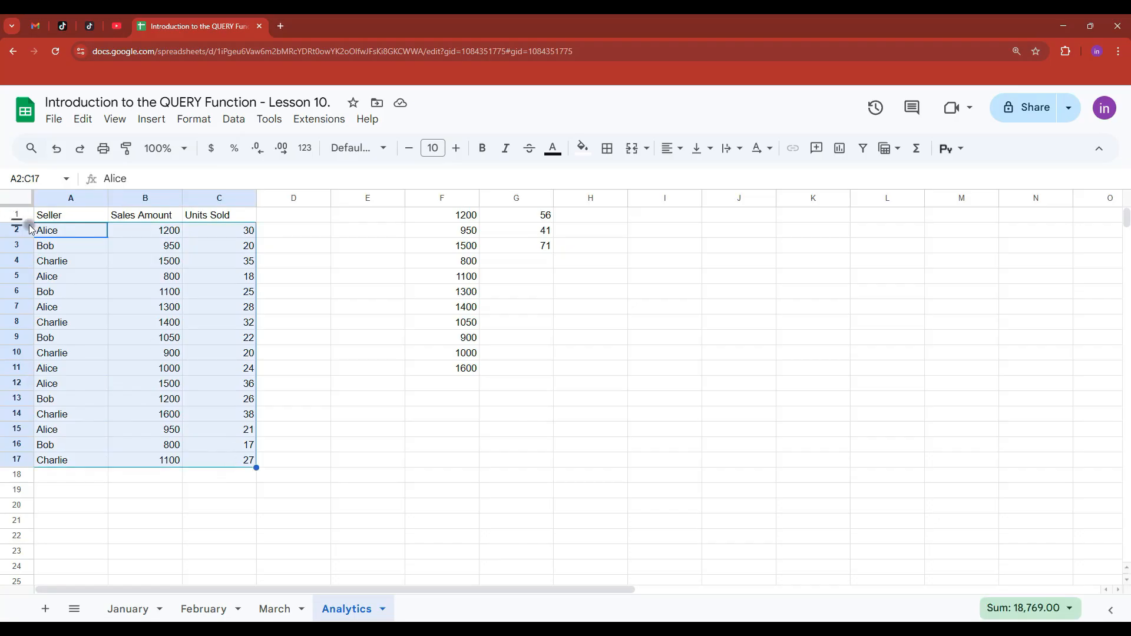
left_click(62, 215)
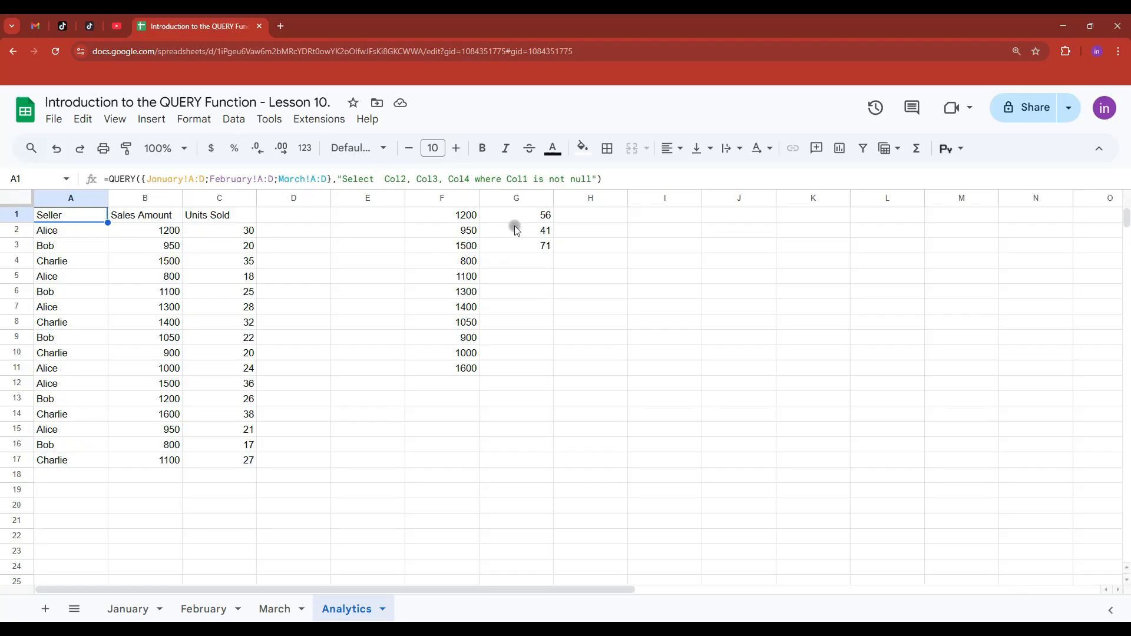
left_click_drag(447, 211, 521, 246)
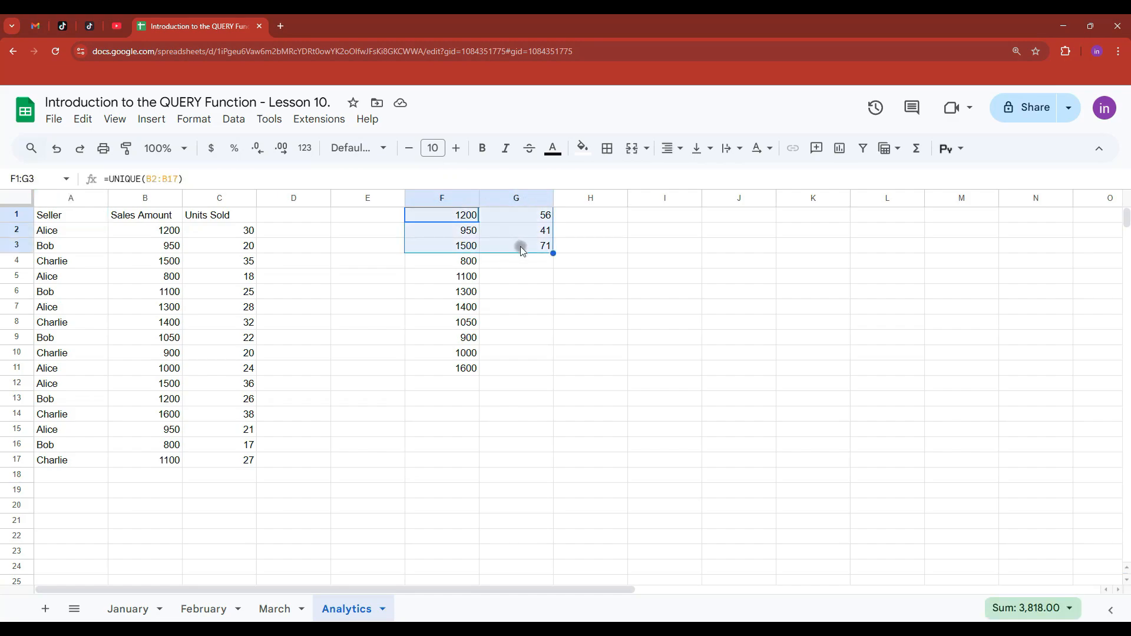
key("Delete")
- Wrap Col3 in SUM() in the select clause of the A1 query so sales amounts are aggregated
left_click(75, 218)
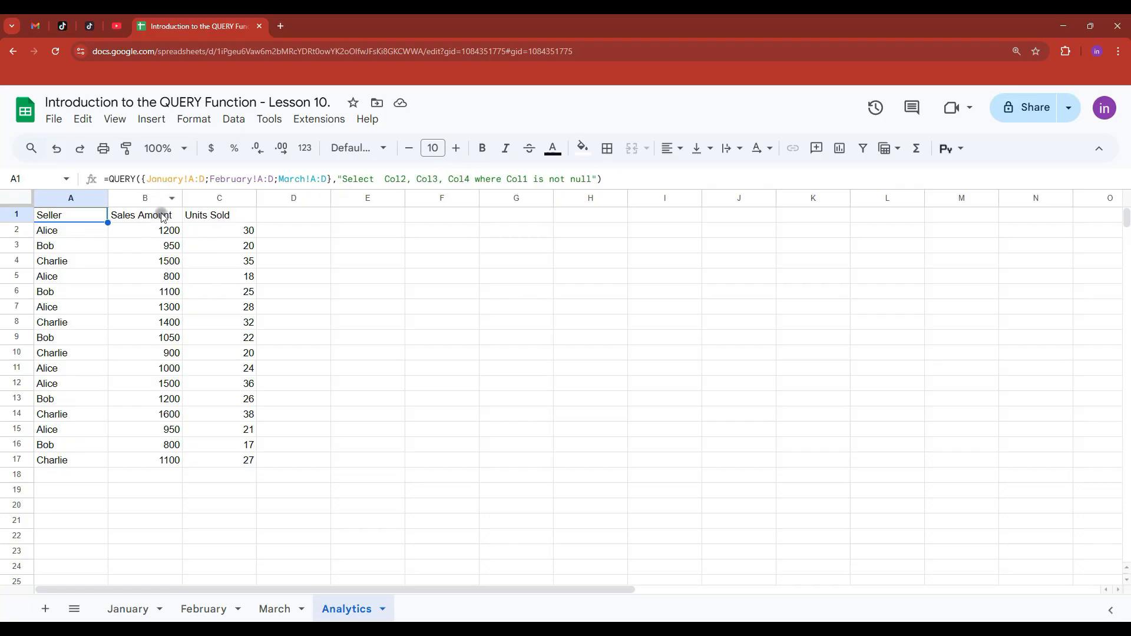
left_click(416, 179)
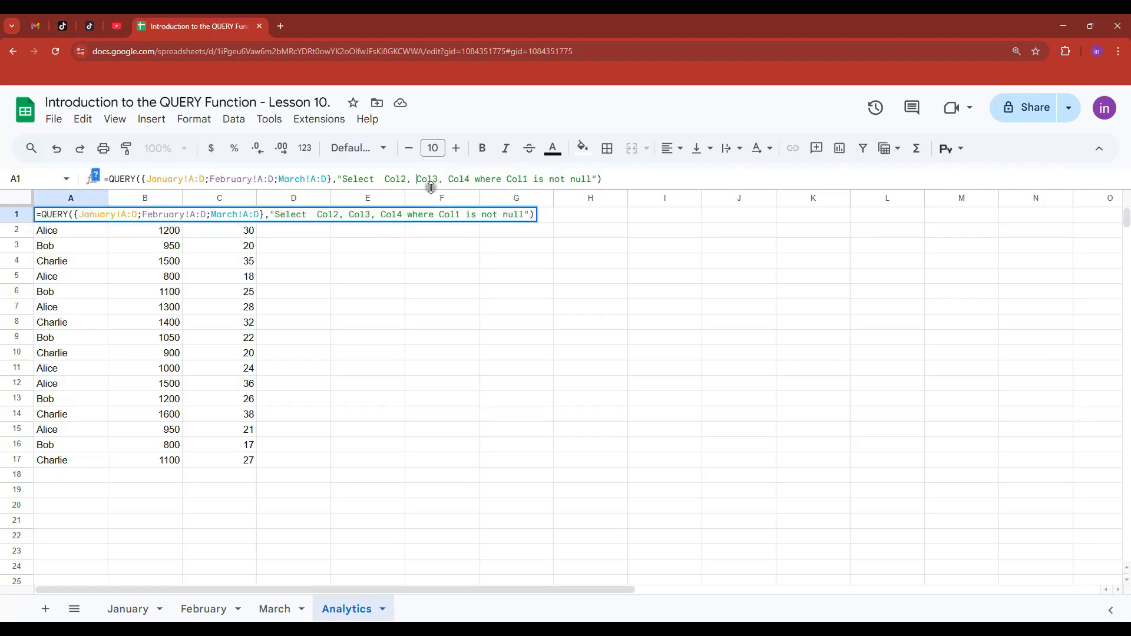
type("sum(")
key("Right")
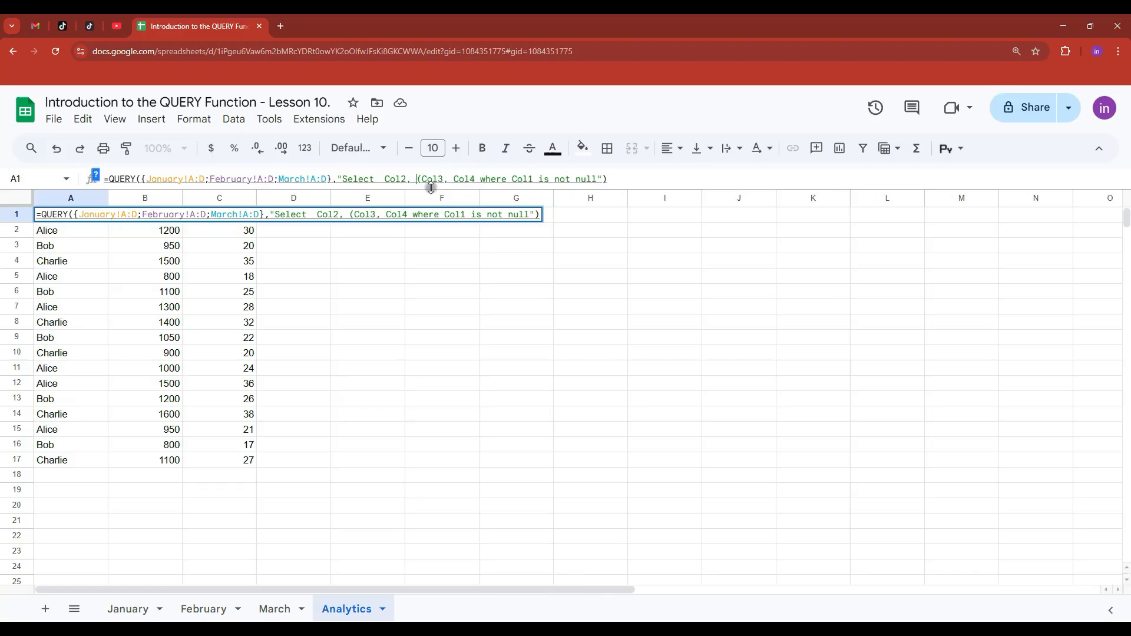
key("Right")
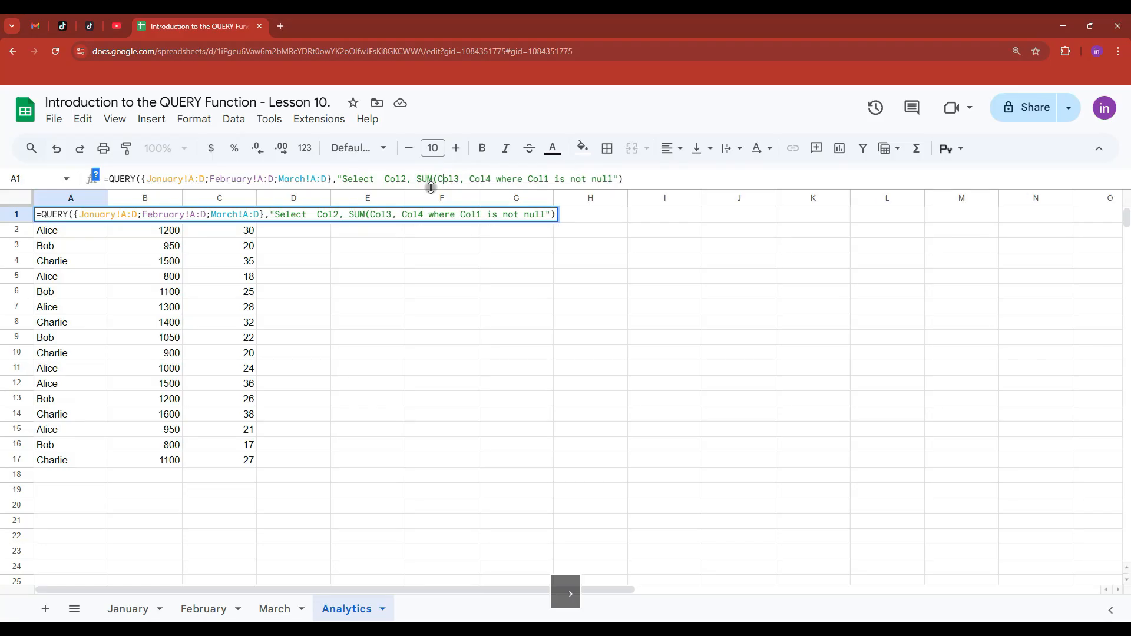
type(")")
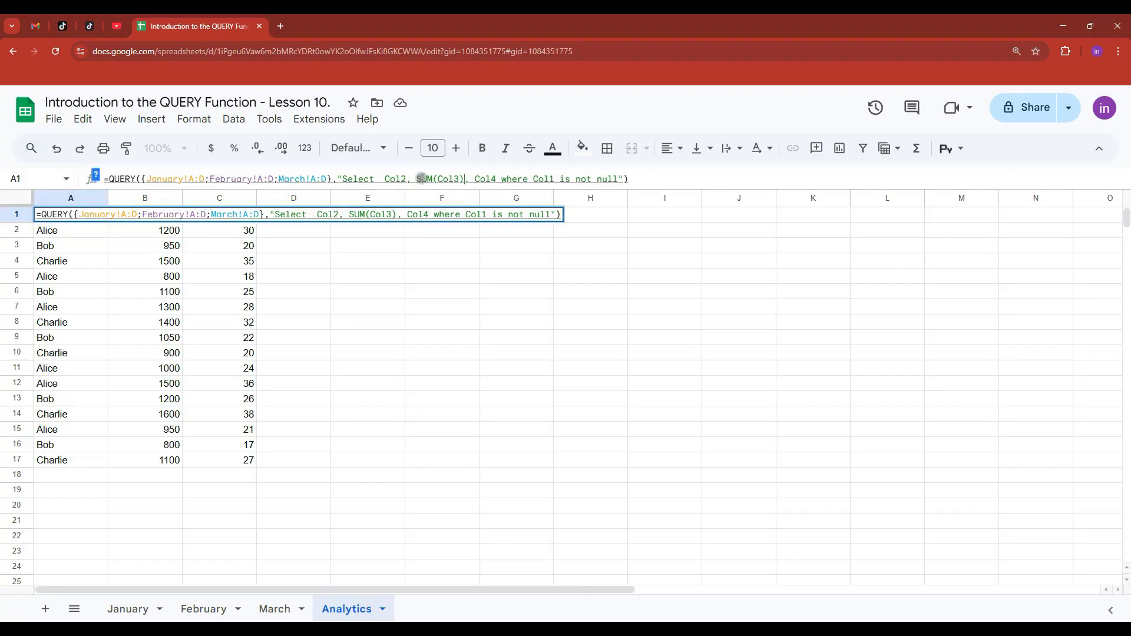
- Wrap Col4 in SUM() in the same select clause so units sold are aggregated too
left_click(475, 179)
type("SUM")
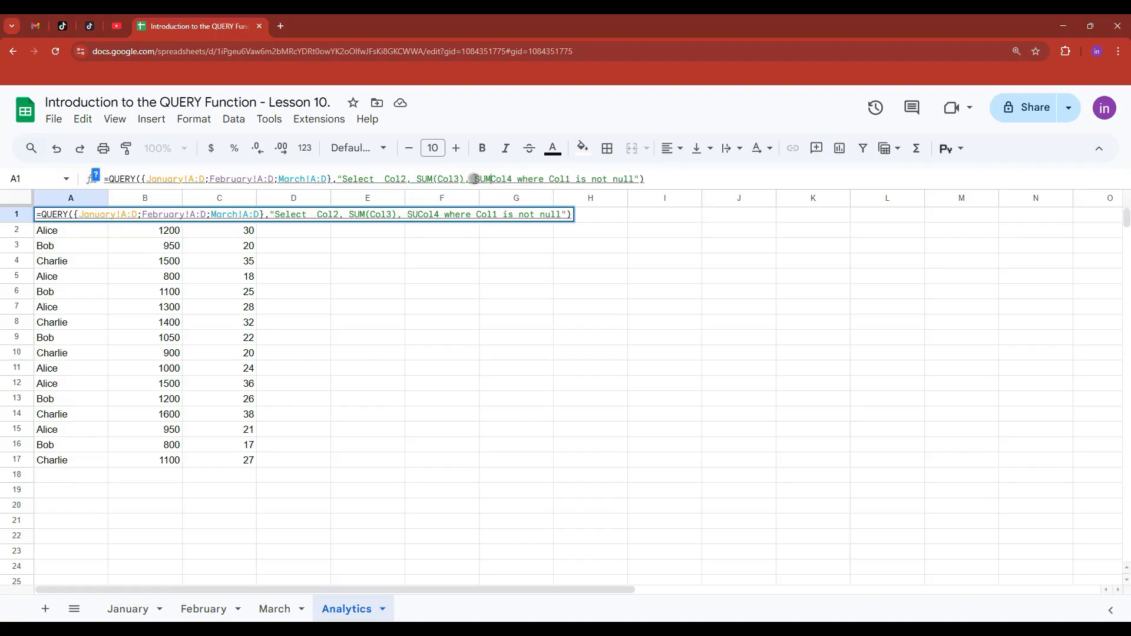
type("(")
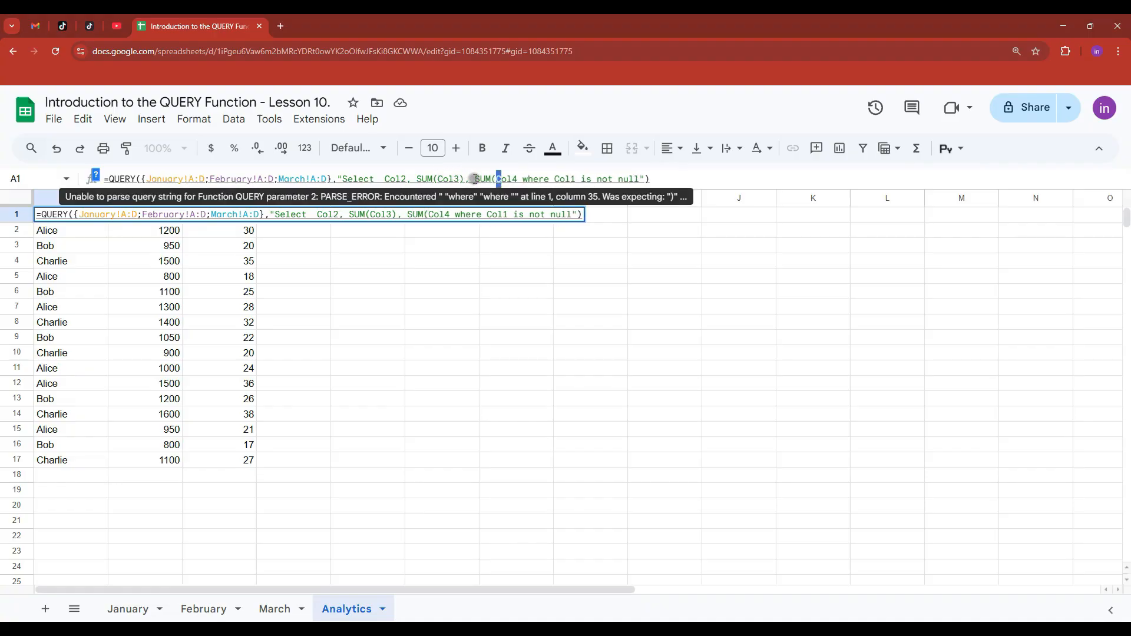
key("Right")
key("Right")
key("Right")
key("Right")
type(")")
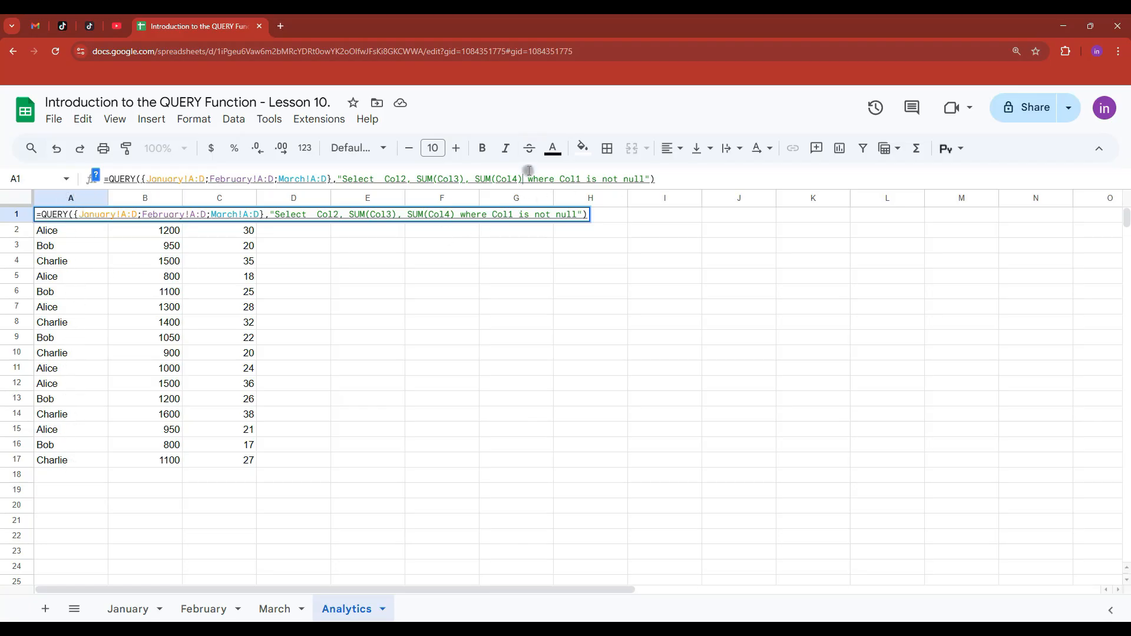
- Append GROUP BY Col2 after "where Col1 is not null" in the A1 query and commit the formula
left_click_drag(528, 180, 347, 176)
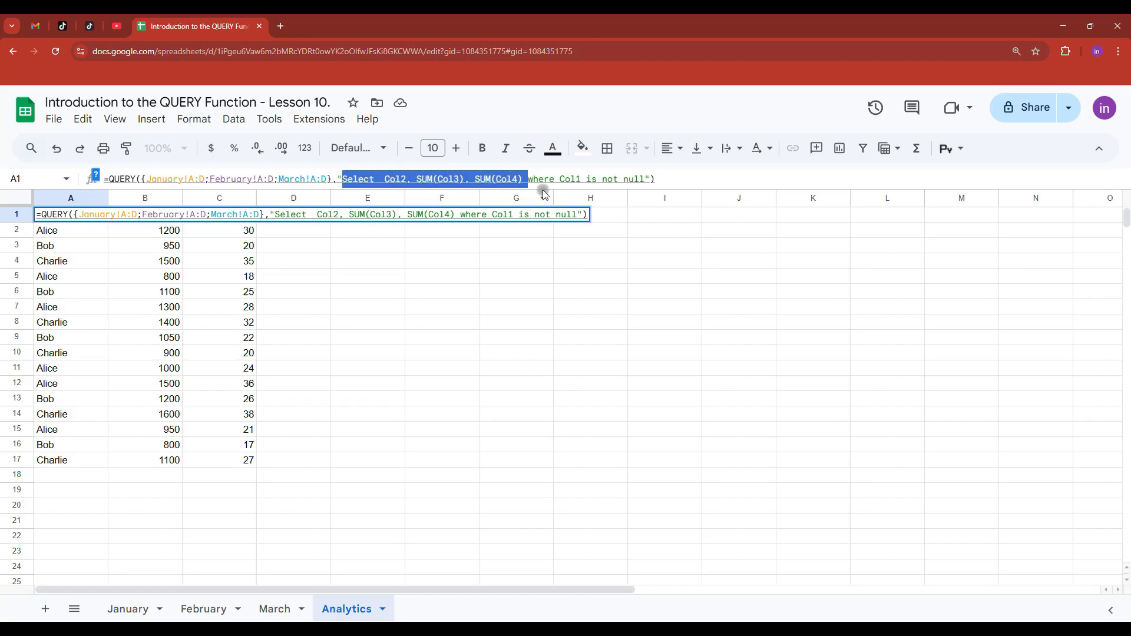
left_click(527, 178)
left_click_drag(528, 179, 645, 182)
left_click(644, 184)
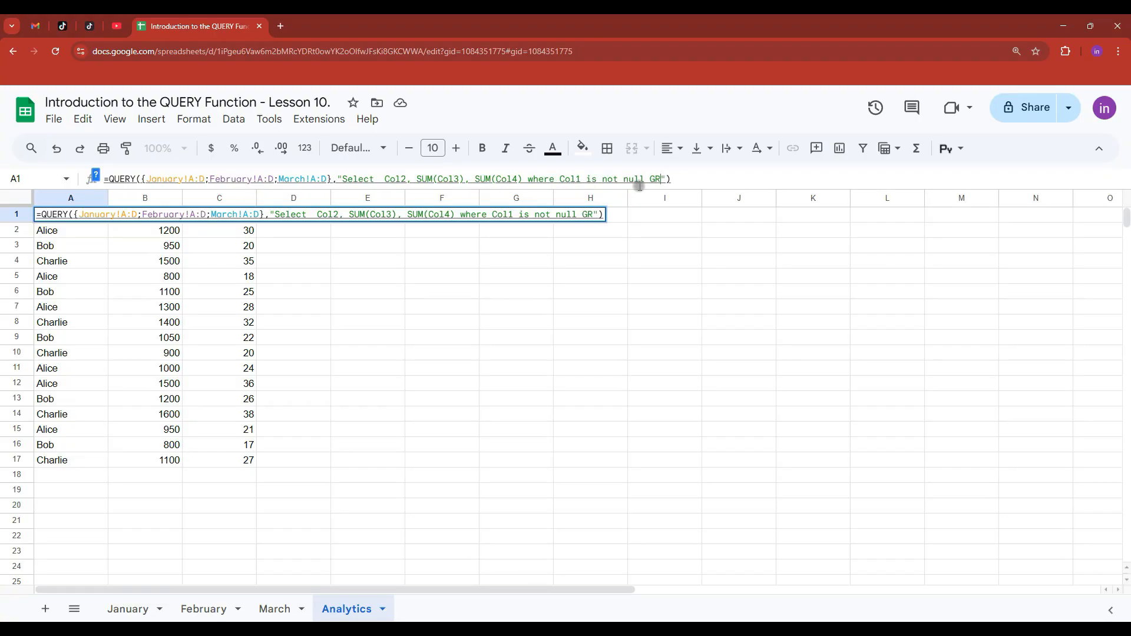
type("BY ")
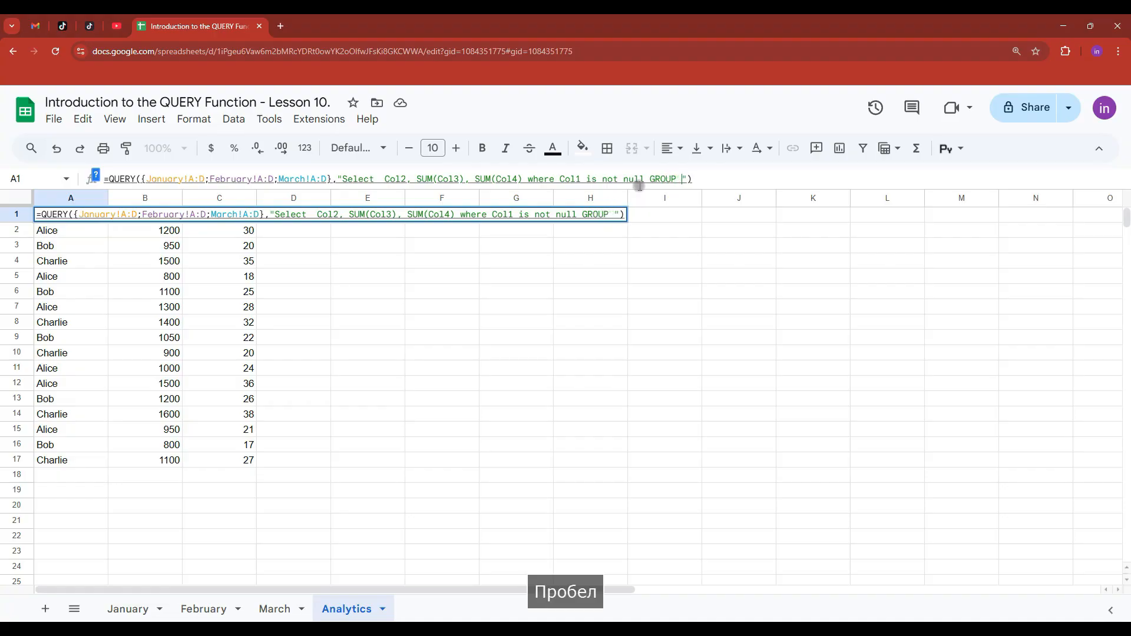
type("C")
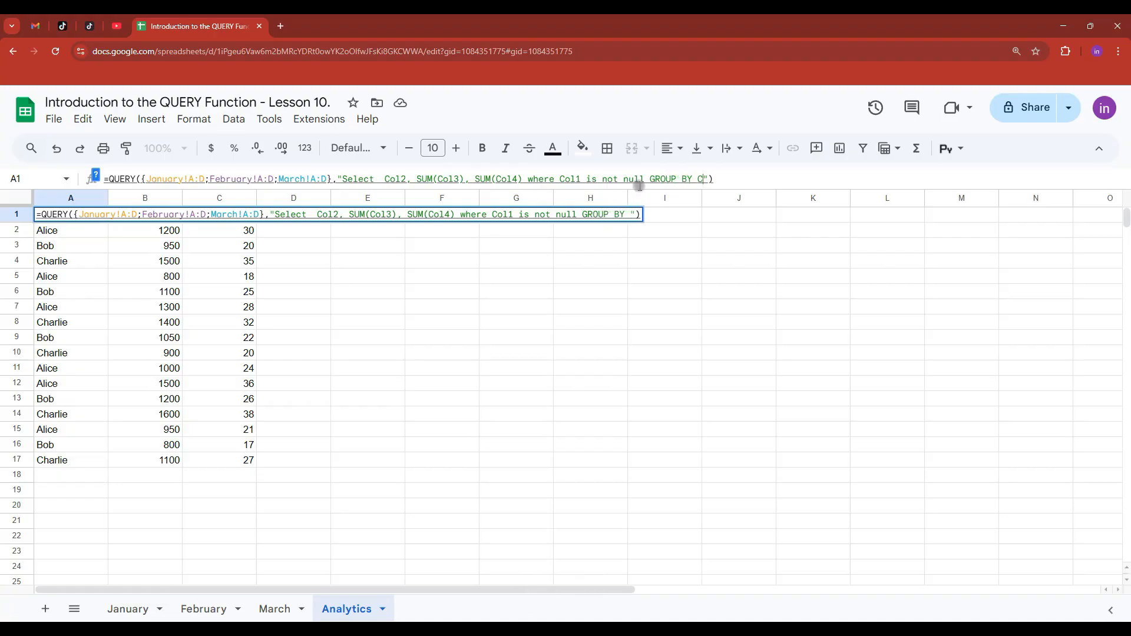
type("ol2")
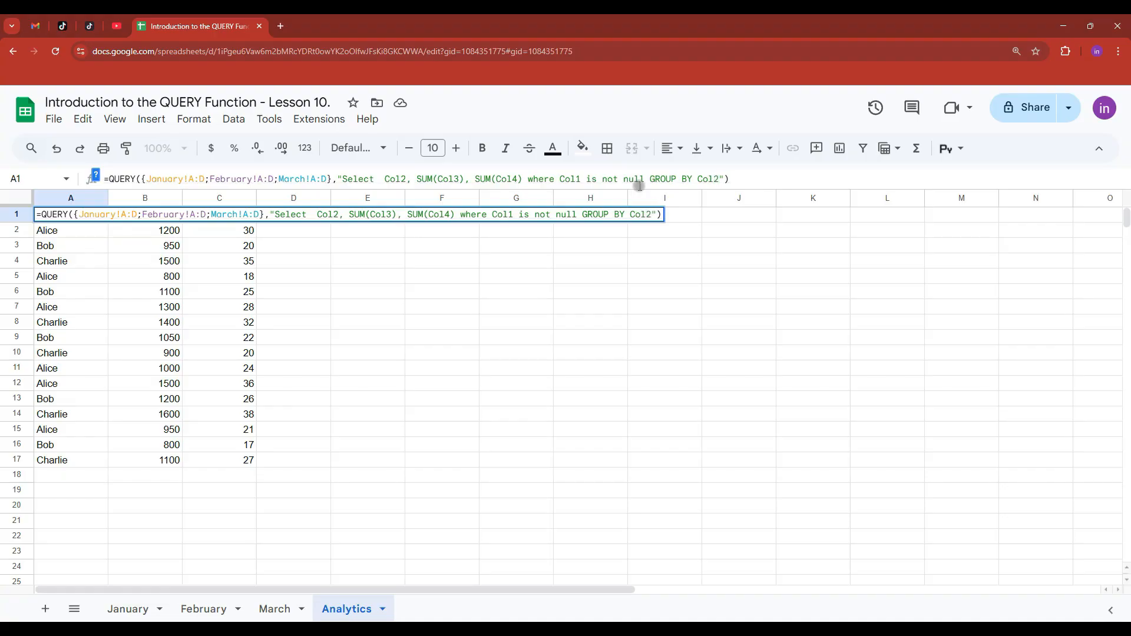
key("Return")
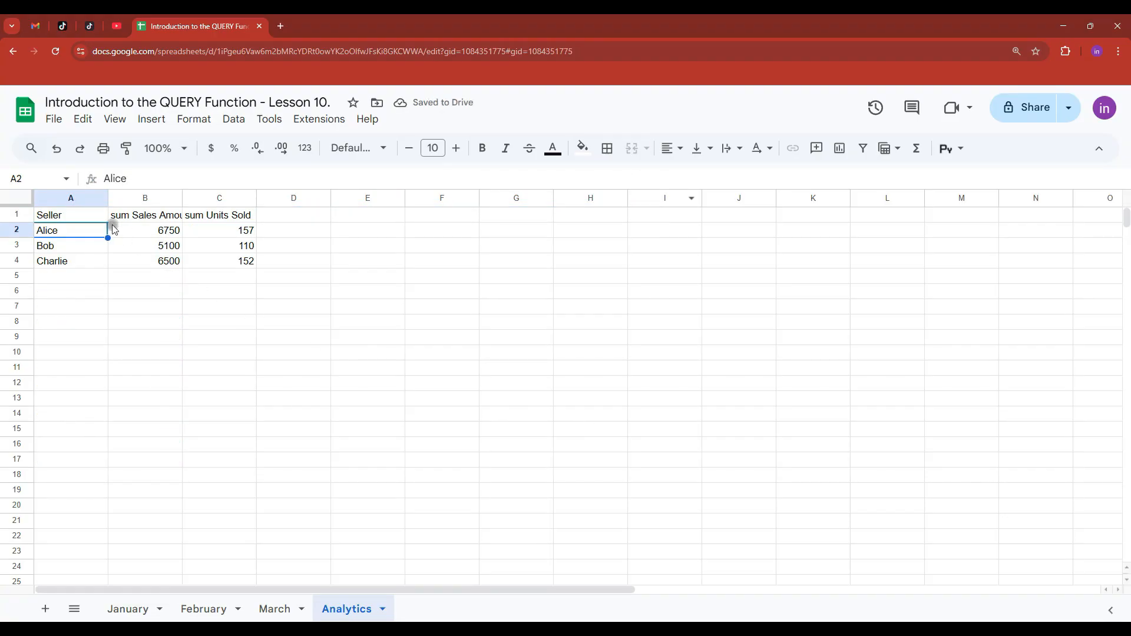
- Examine the grouped seller list on Analytics and glance at the March, February and January source sheets
left_click(58, 214)
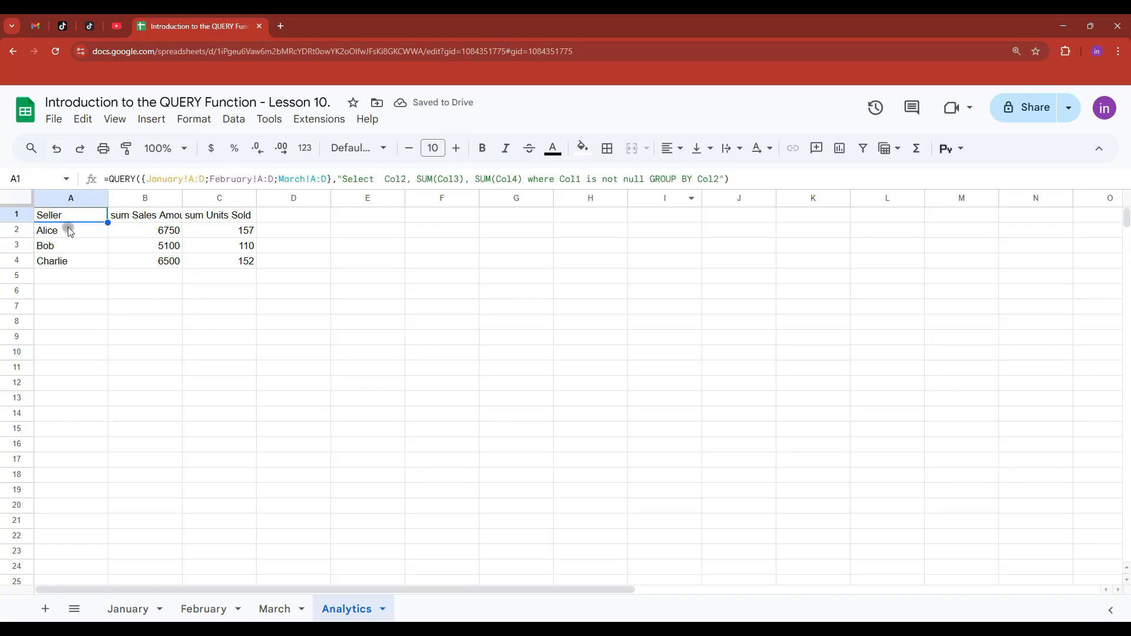
left_click_drag(71, 233, 66, 259)
left_click(67, 216)
left_click(281, 607)
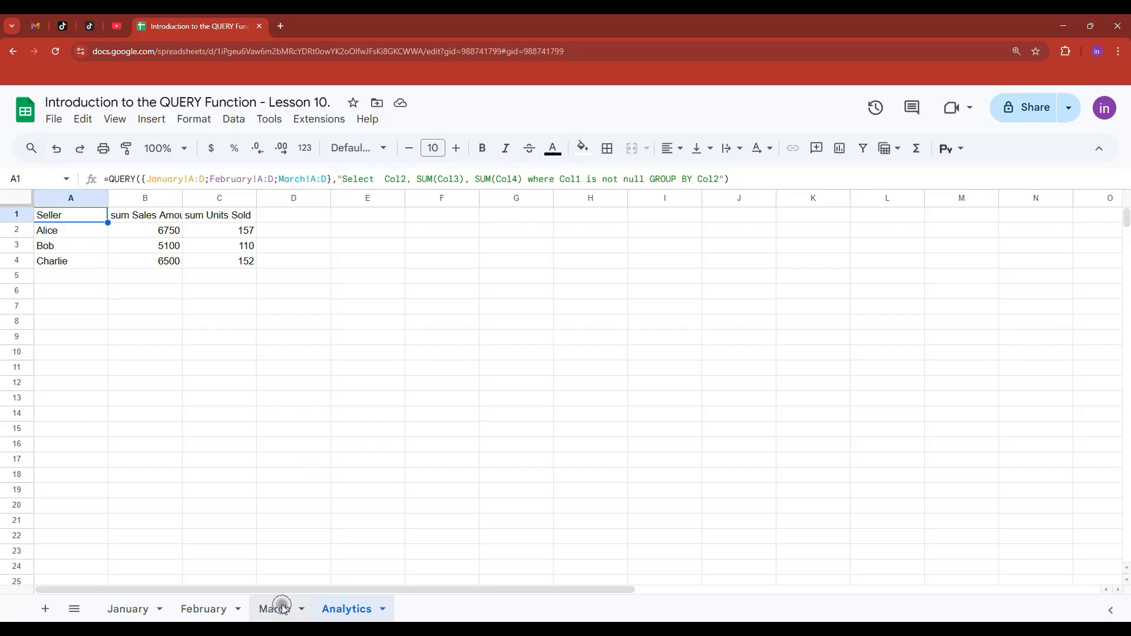
left_click(203, 608)
left_click(142, 607)
left_click(340, 610)
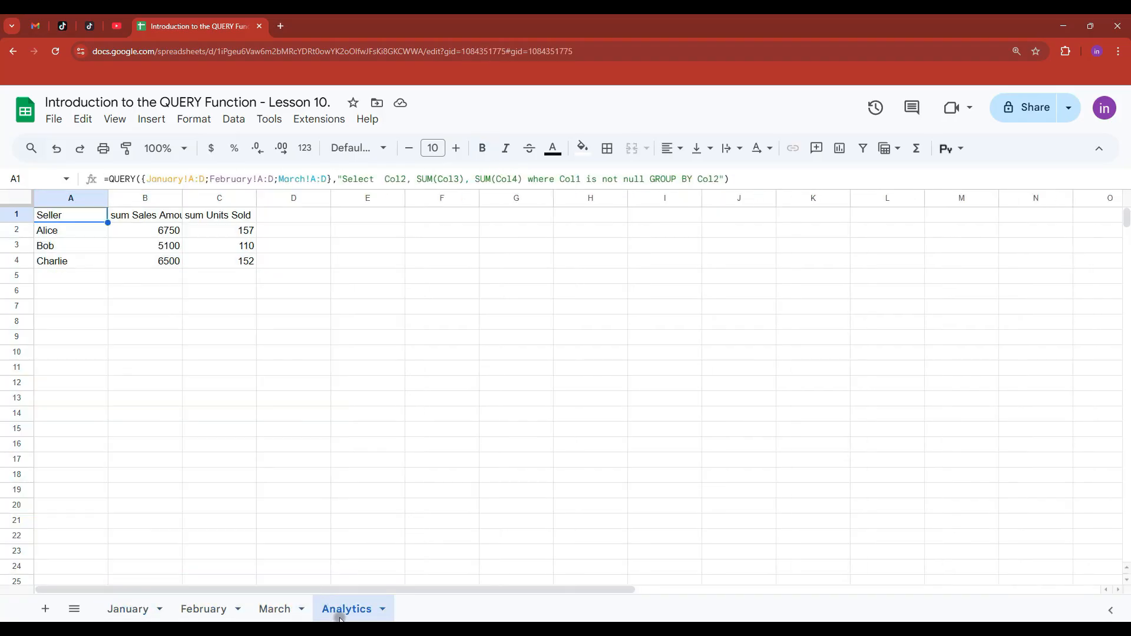
- Check the first seller's sales subtotals by selecting C2 and C5 on January and C2 and C6:C7 on February
left_click(132, 610)
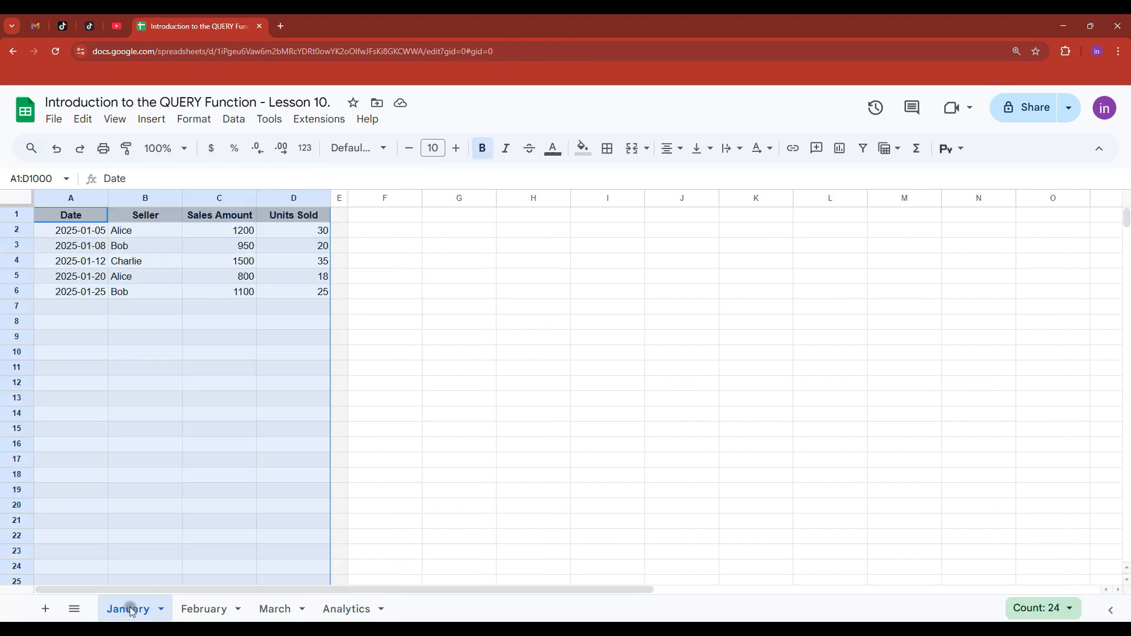
left_click(148, 233)
left_click(229, 230)
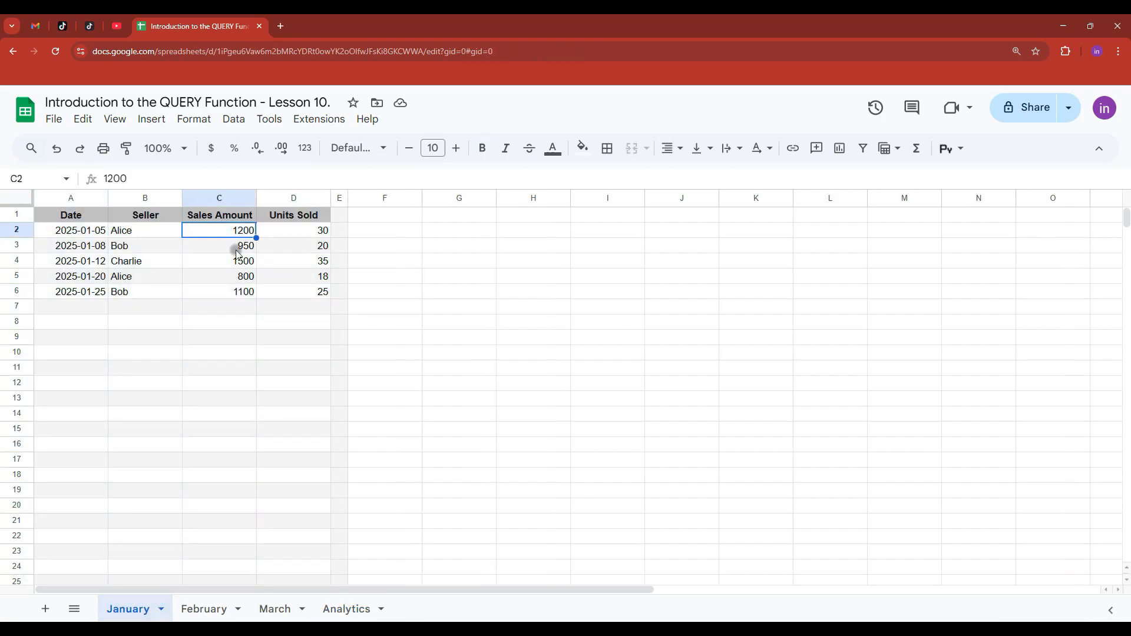
left_click(247, 277, "ctrl")
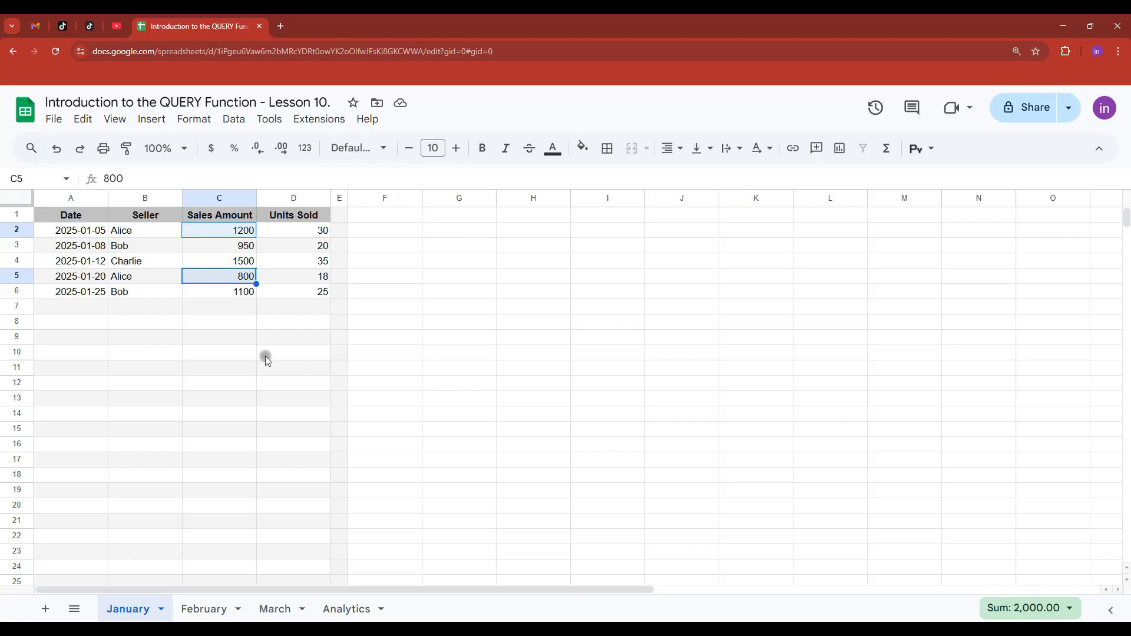
left_click(212, 608)
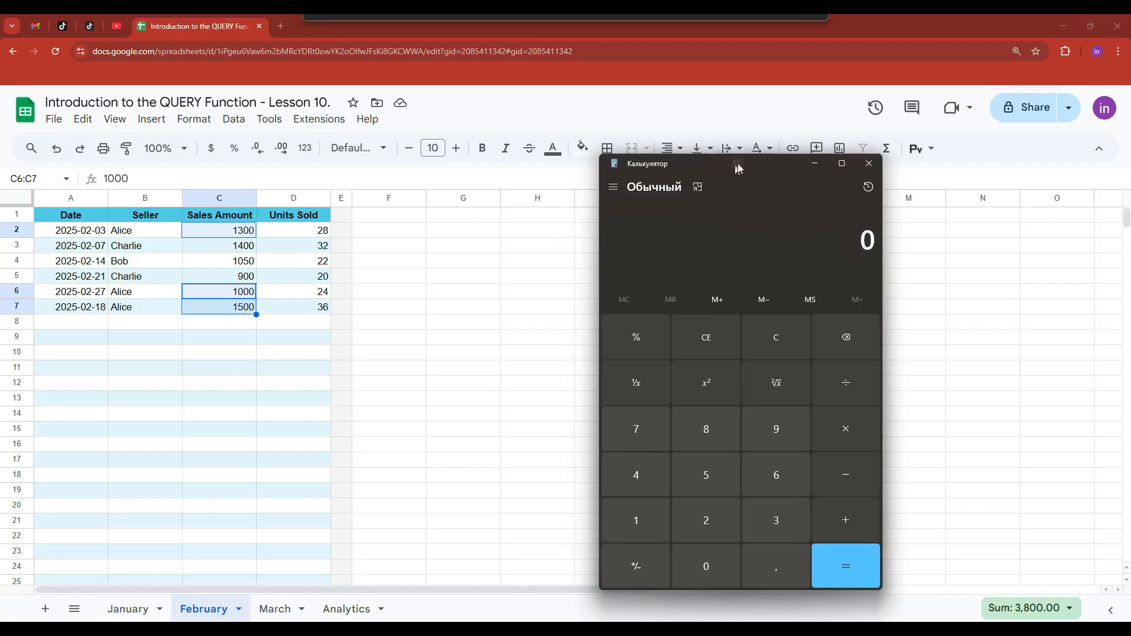
- Add the February and January subtotals in Calculator as 3800 + 2000
left_click_drag(737, 167, 763, 159)
type("3800 + 2000")
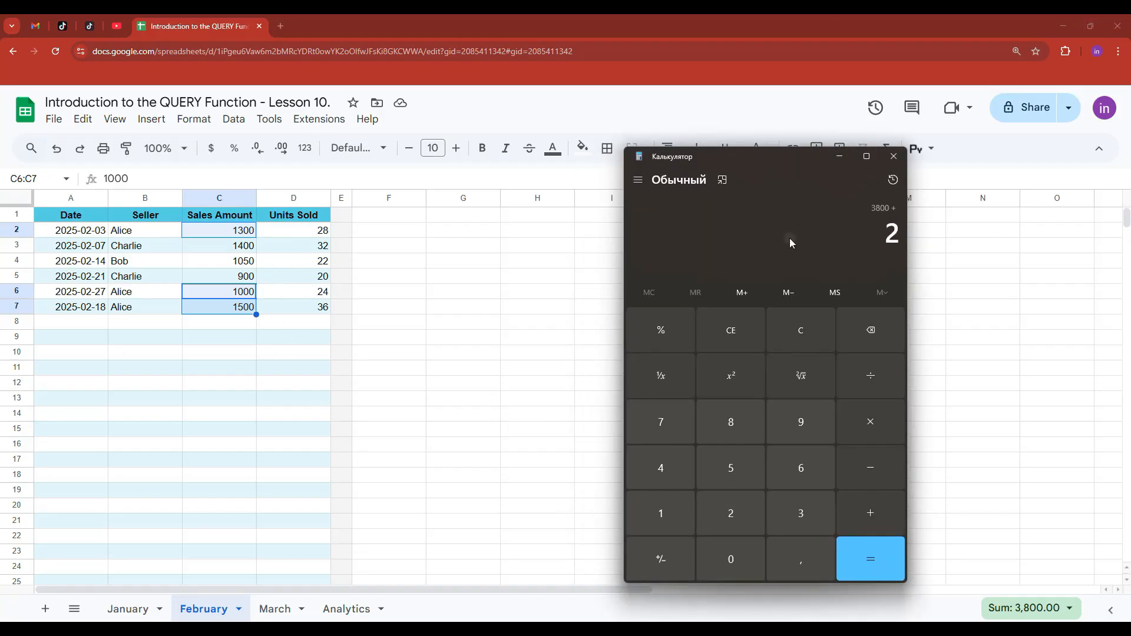
key("Return")
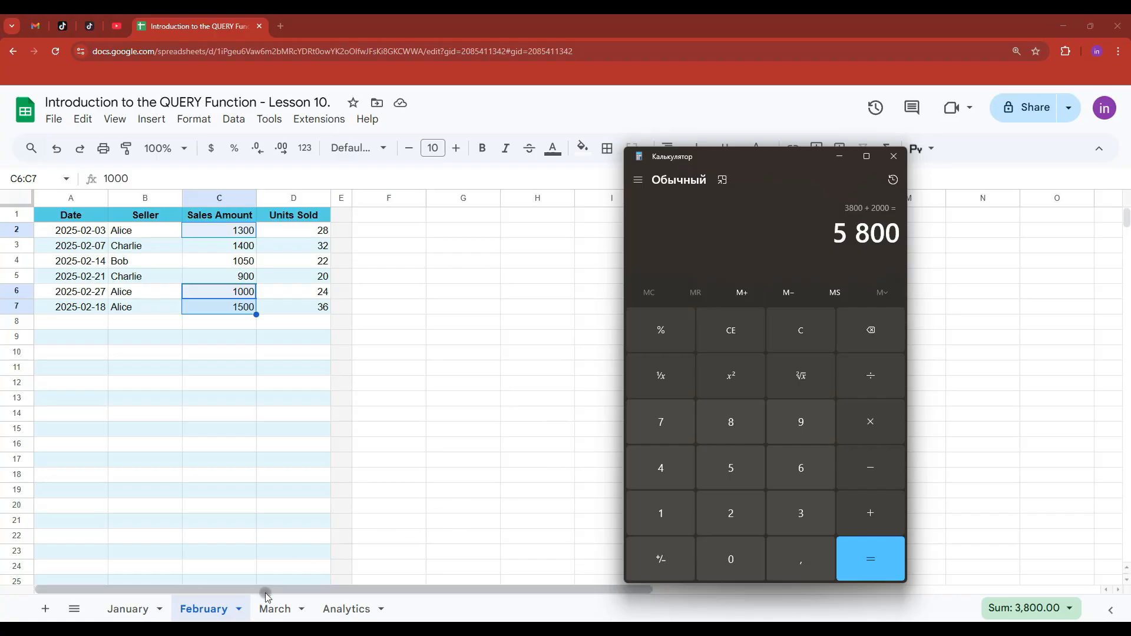
- Look up the same seller's sales amount in C4 on March and add 950 to the Calculator sum
left_click(275, 608)
left_click(191, 266)
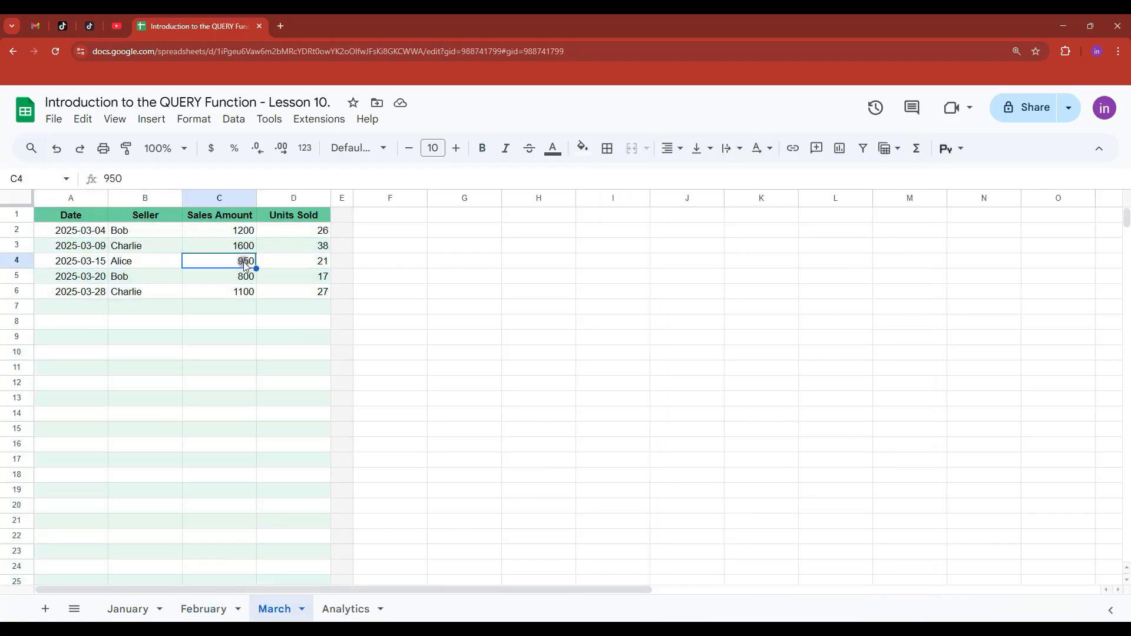
left_click(501, 628)
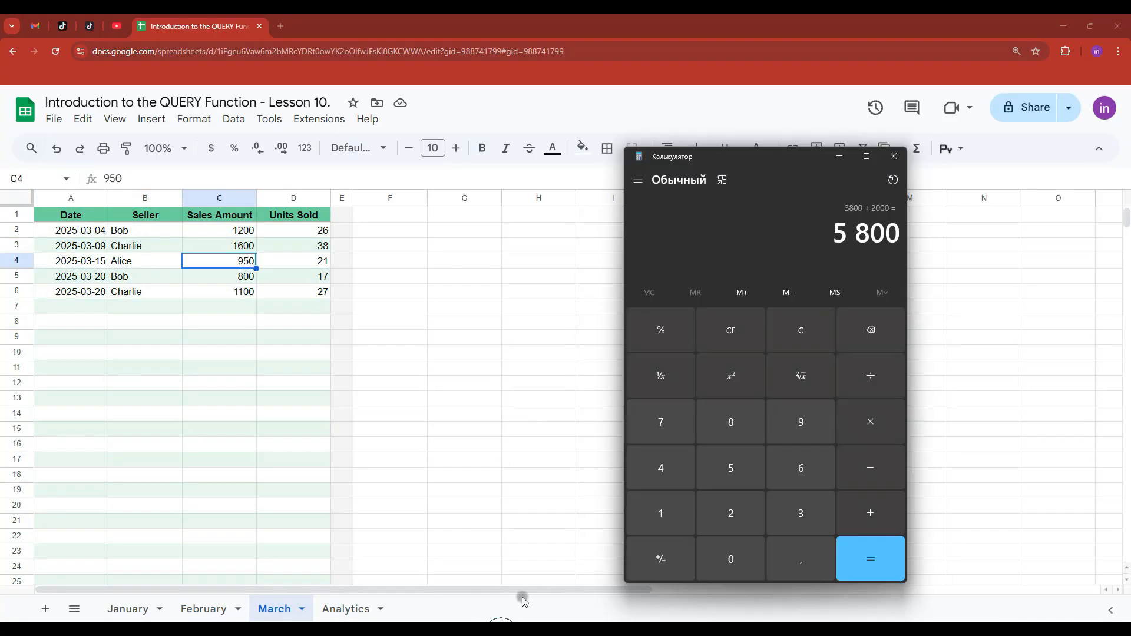
type("+950")
key("Return")
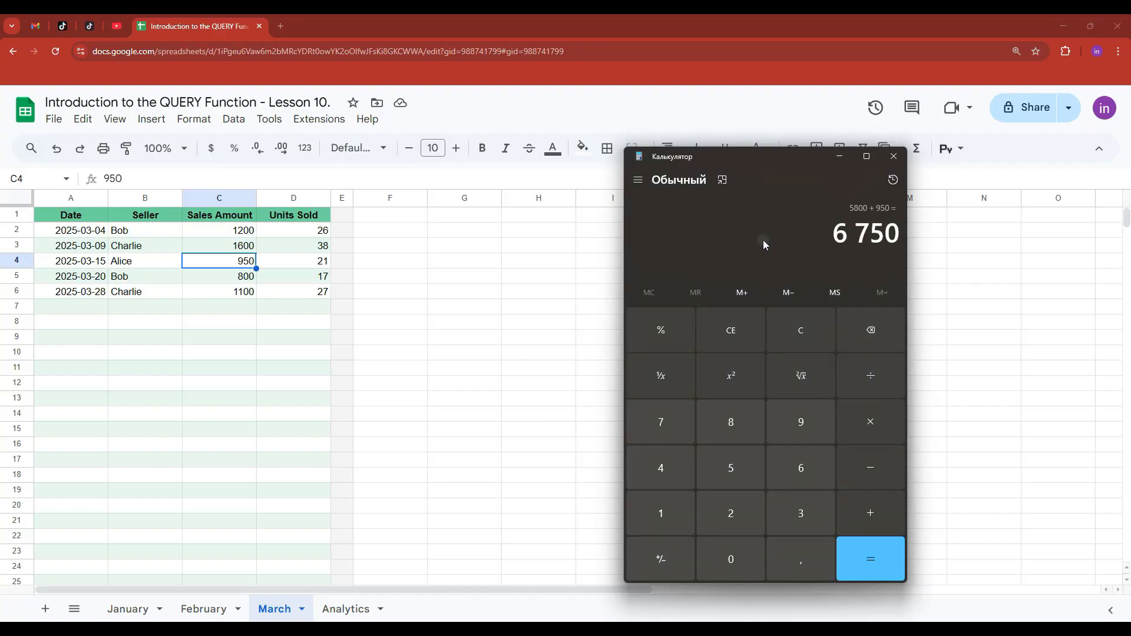
- Compare the Calculator total with the seller's sales sum in B2 on Analytics, and close Calculator
left_click(334, 609)
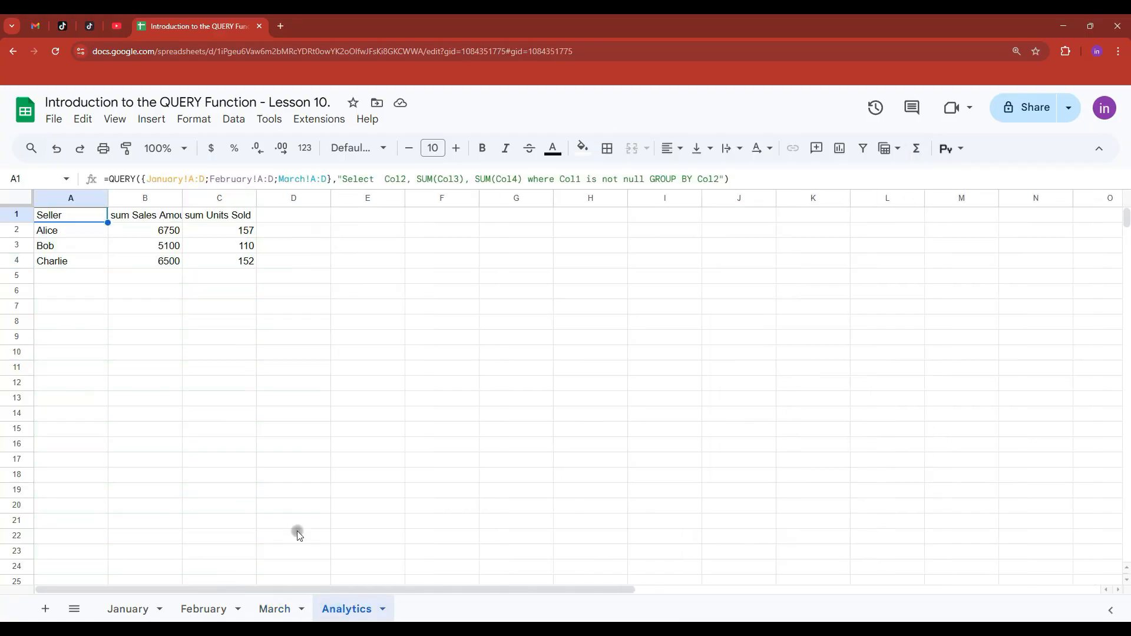
left_click(152, 231)
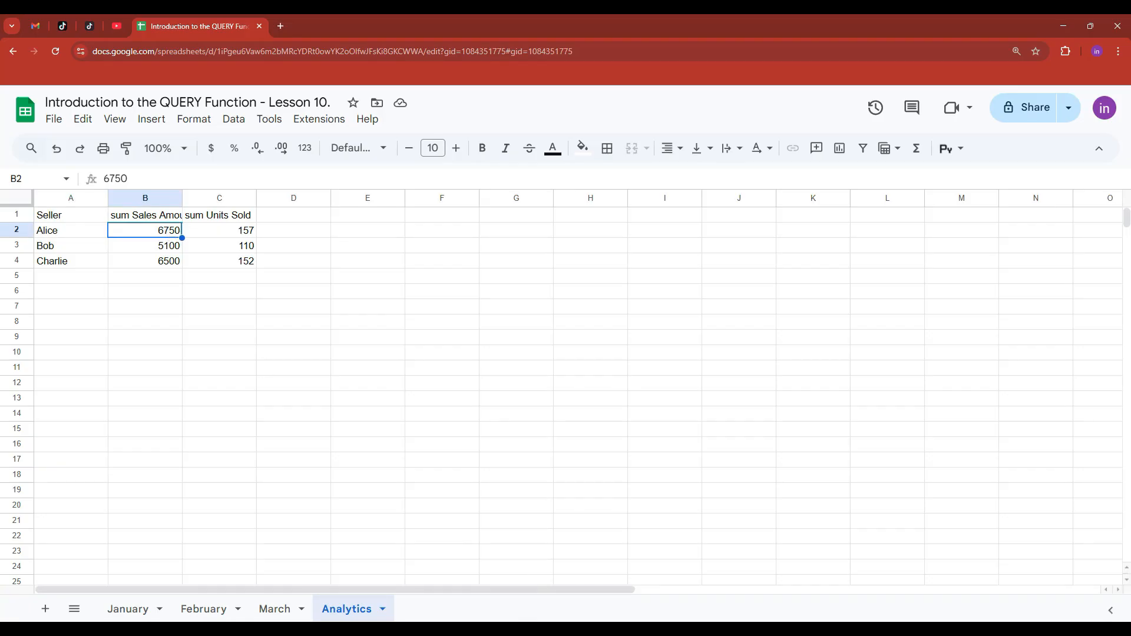
key("alt+Tab")
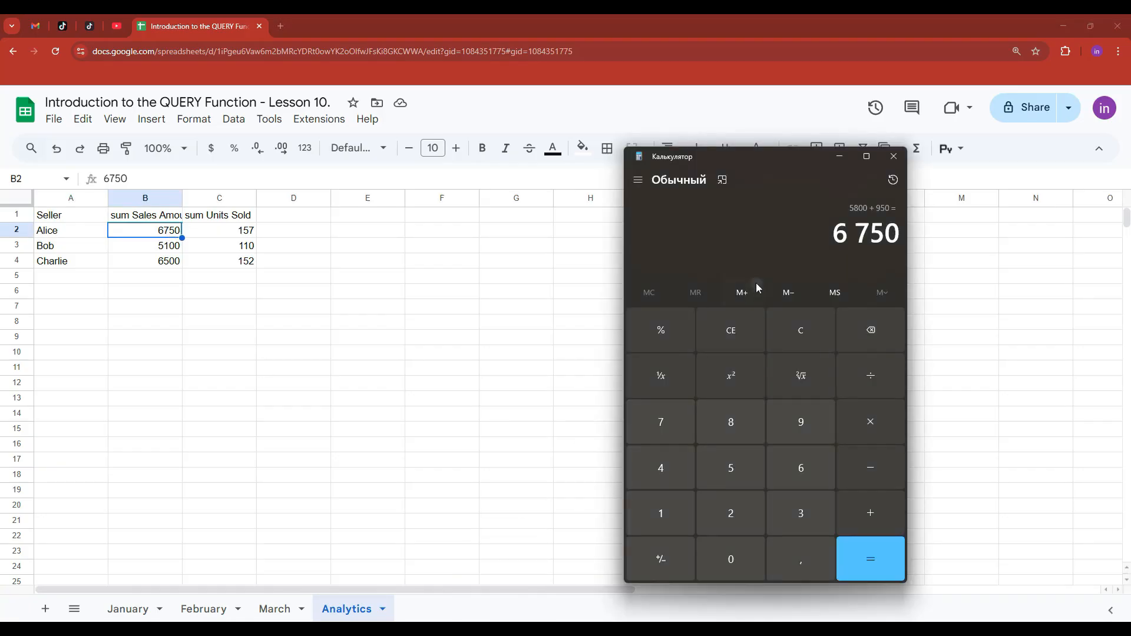
left_click(893, 157)
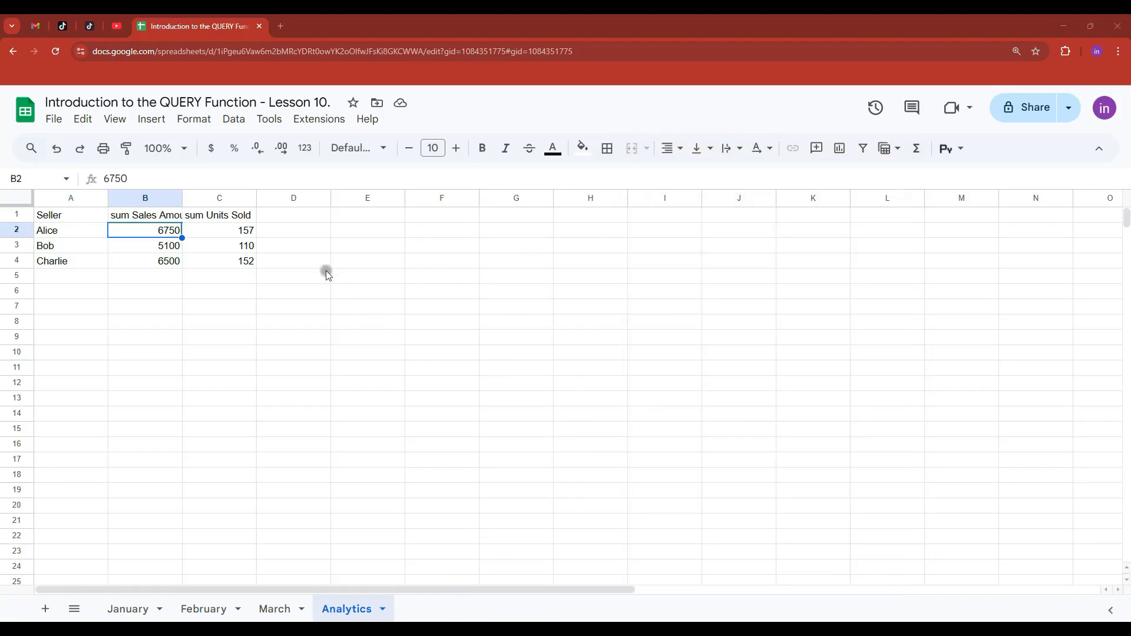
- Review the A1 query and its grouped output, checking each seller's row and the summed sales and units columns
left_click(323, 244)
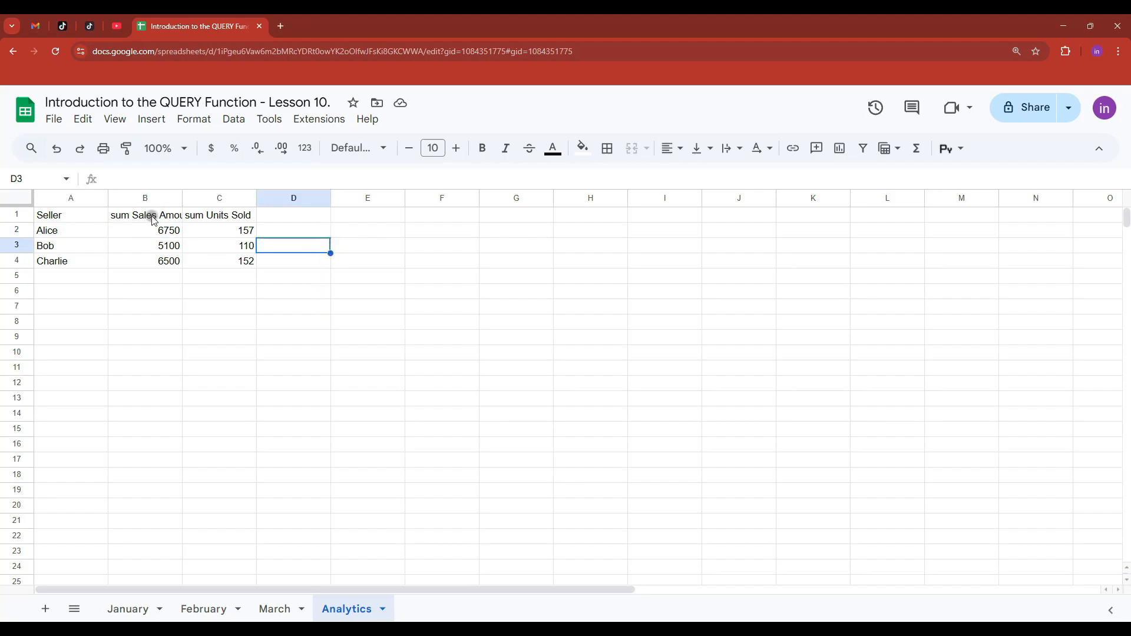
left_click(223, 235)
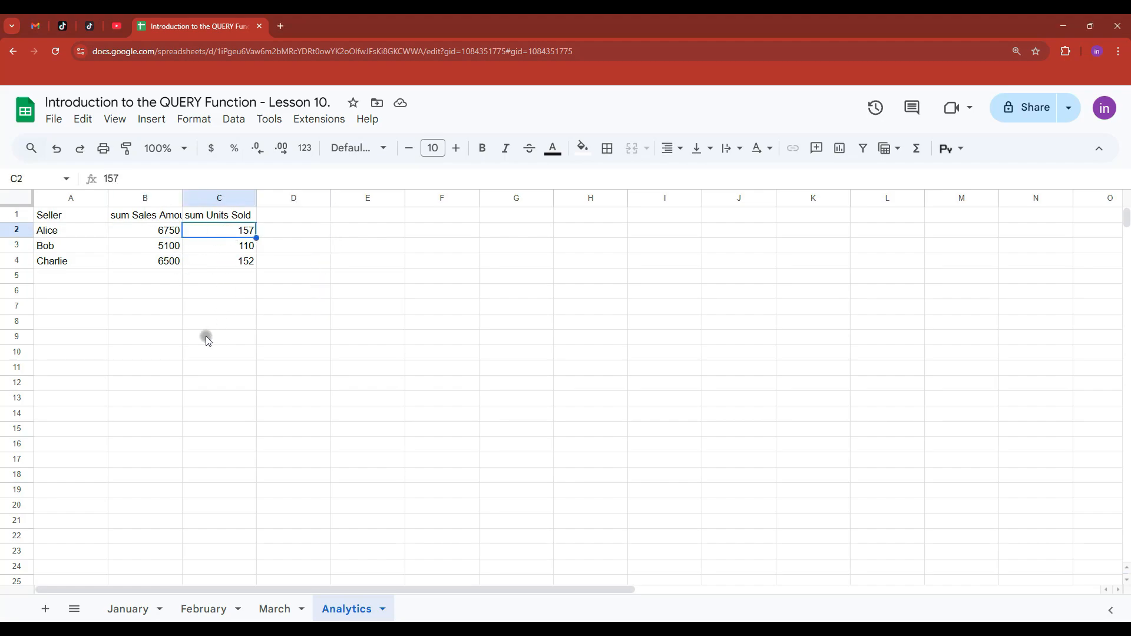
left_click(62, 215)
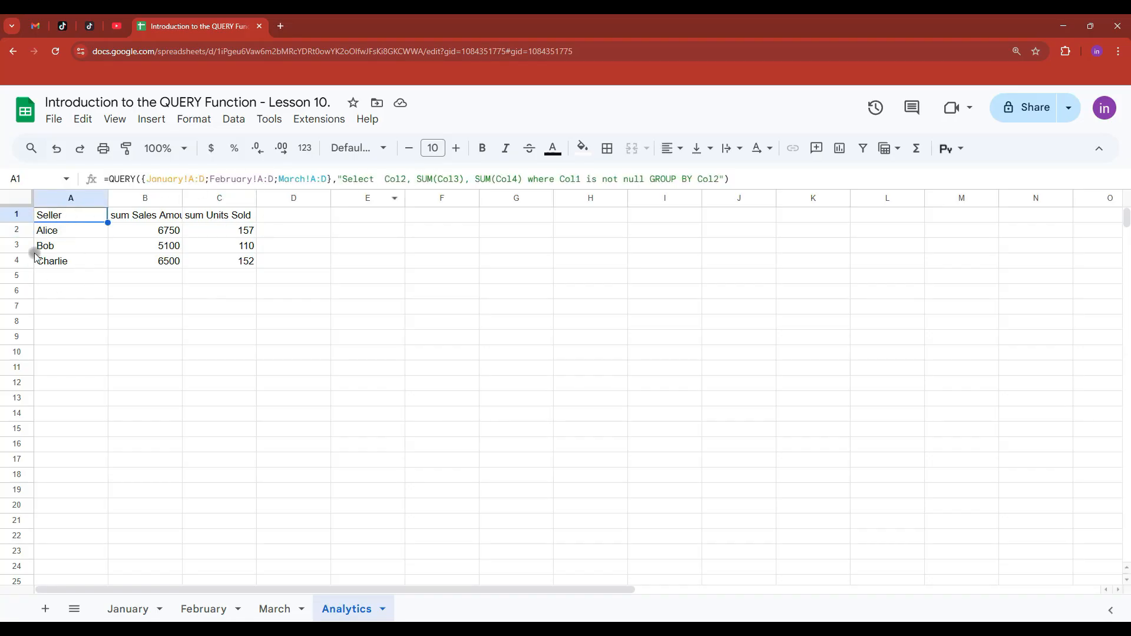
left_click(57, 234)
left_click(53, 246)
left_click(56, 261)
left_click(147, 233)
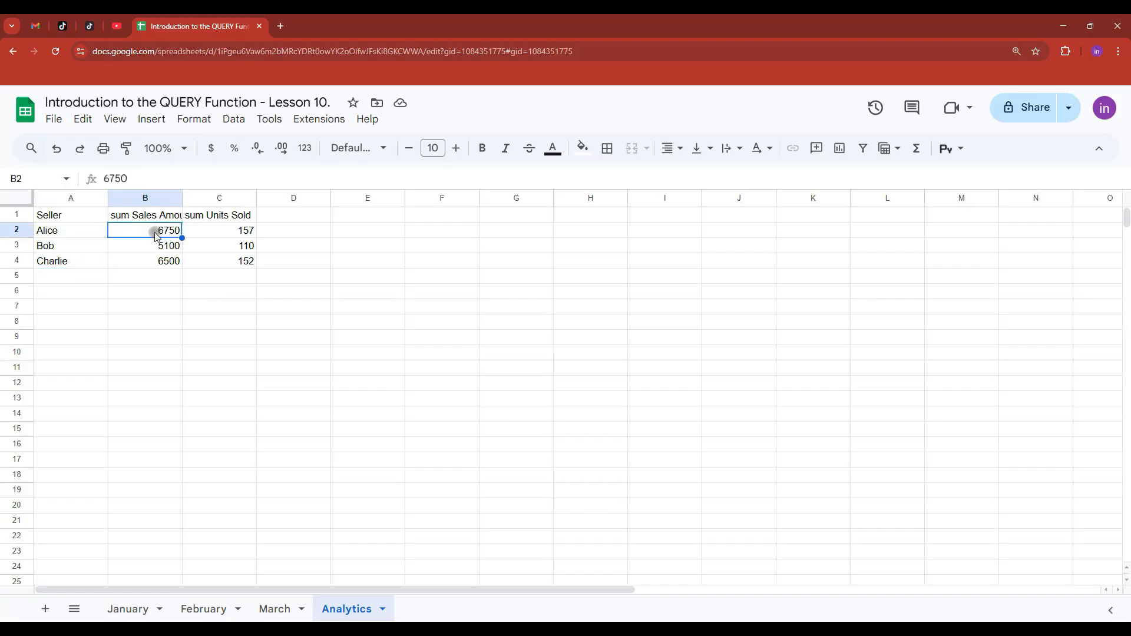
left_click(237, 235)
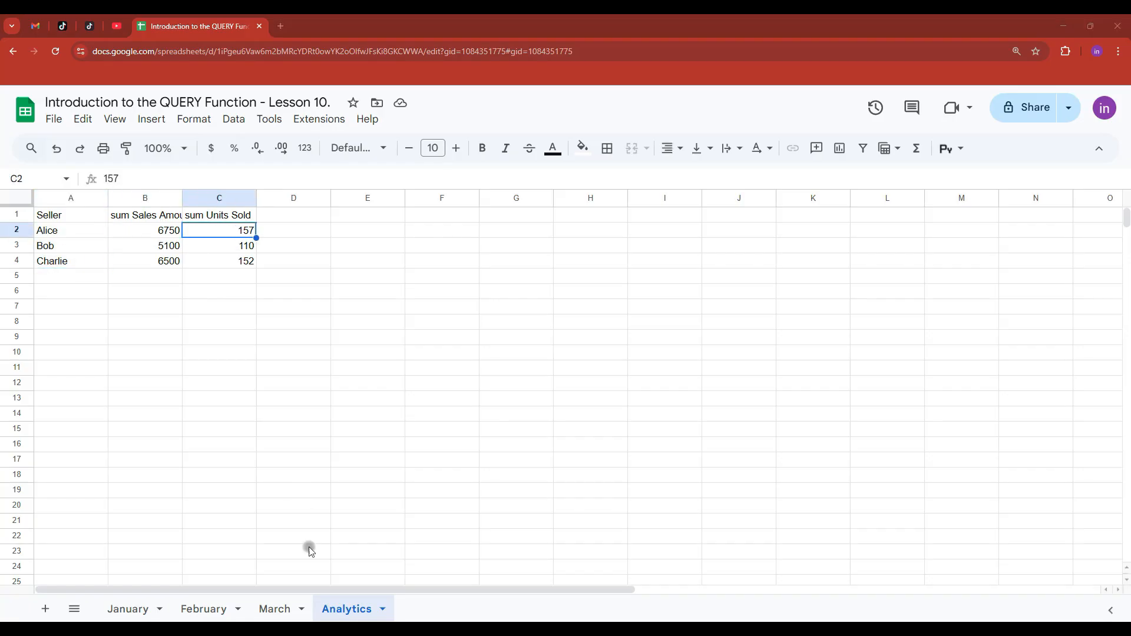
- Duplicate the sales record A6:D6 into row 7 on March and check the updated seller totals on Analytics
left_click(272, 607)
left_click(86, 294)
left_click_drag(86, 295, 285, 290)
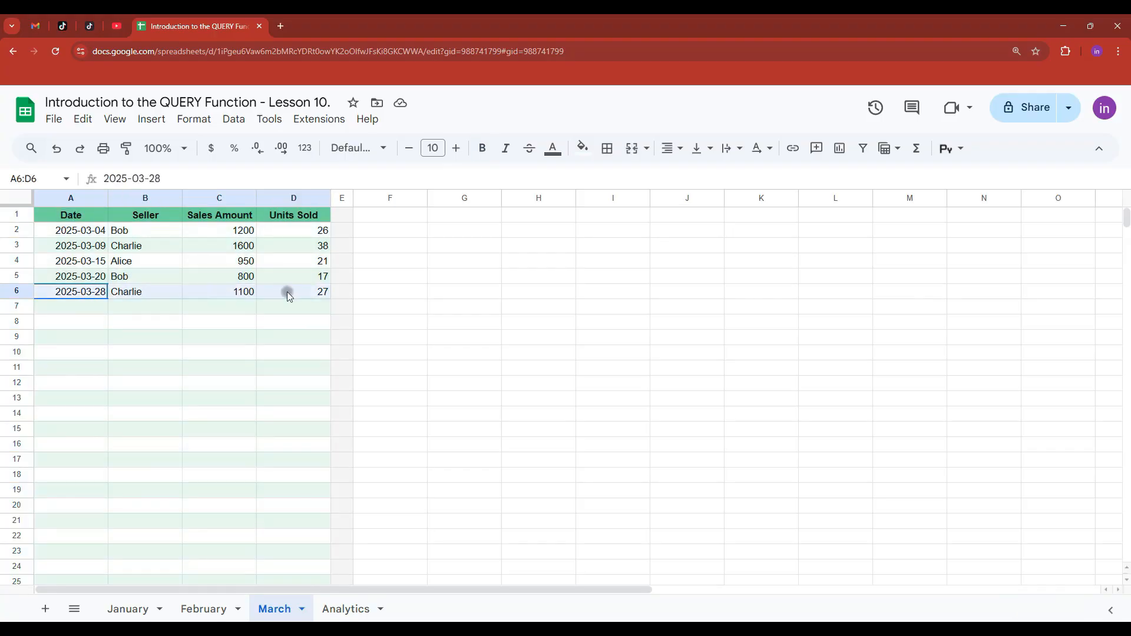
key("ctrl+c")
left_click(53, 306)
key("ctrl+v")
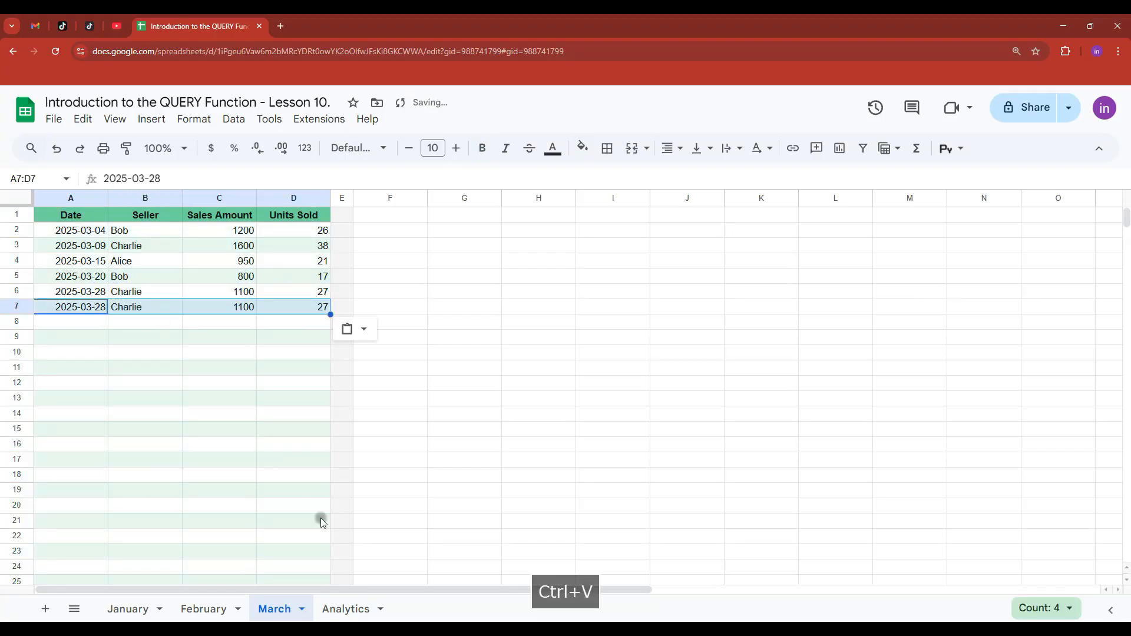
left_click(342, 608)
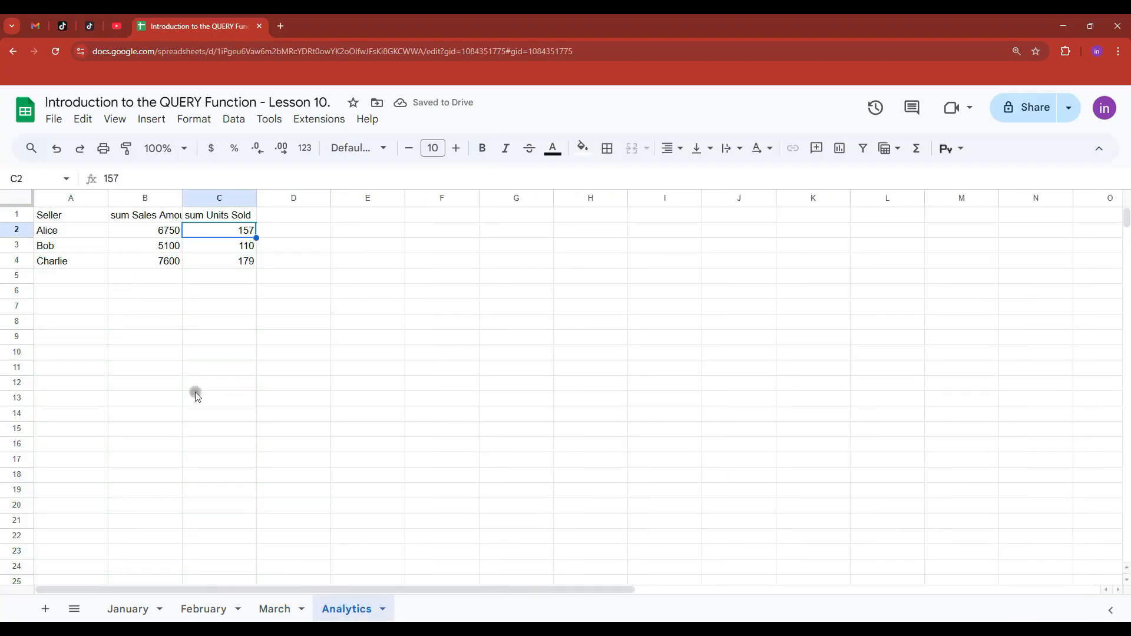
- Paste the copied sales record into rows 8 and 9 on March, checking the seller totals on Analytics after each paste
left_click(273, 609)
left_click(89, 322)
key("ctrl+v")
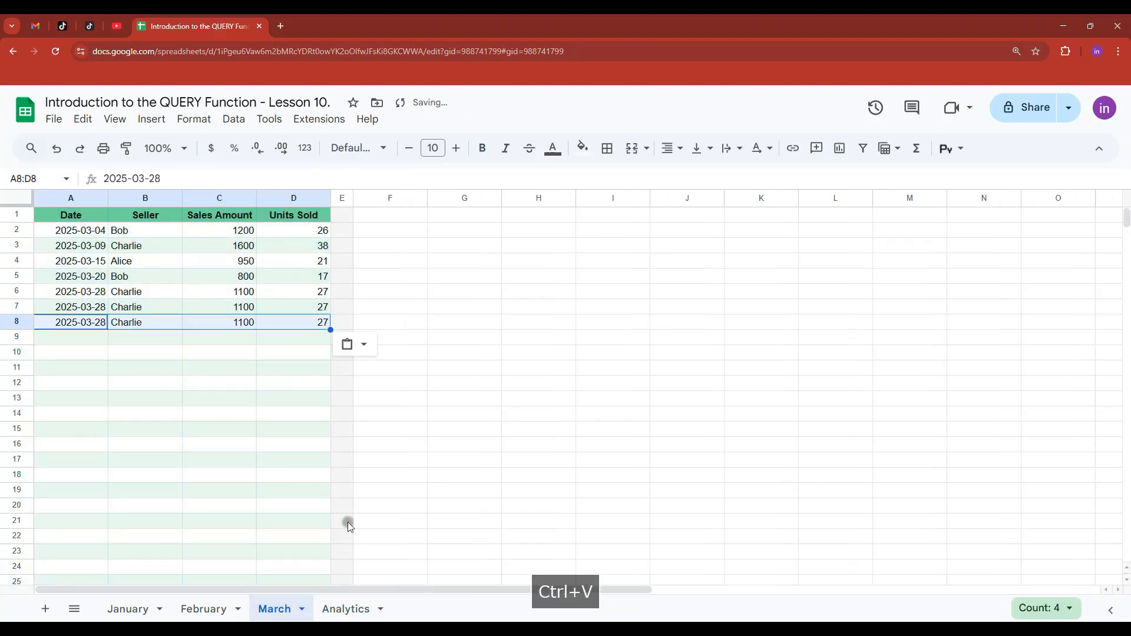
left_click(348, 607)
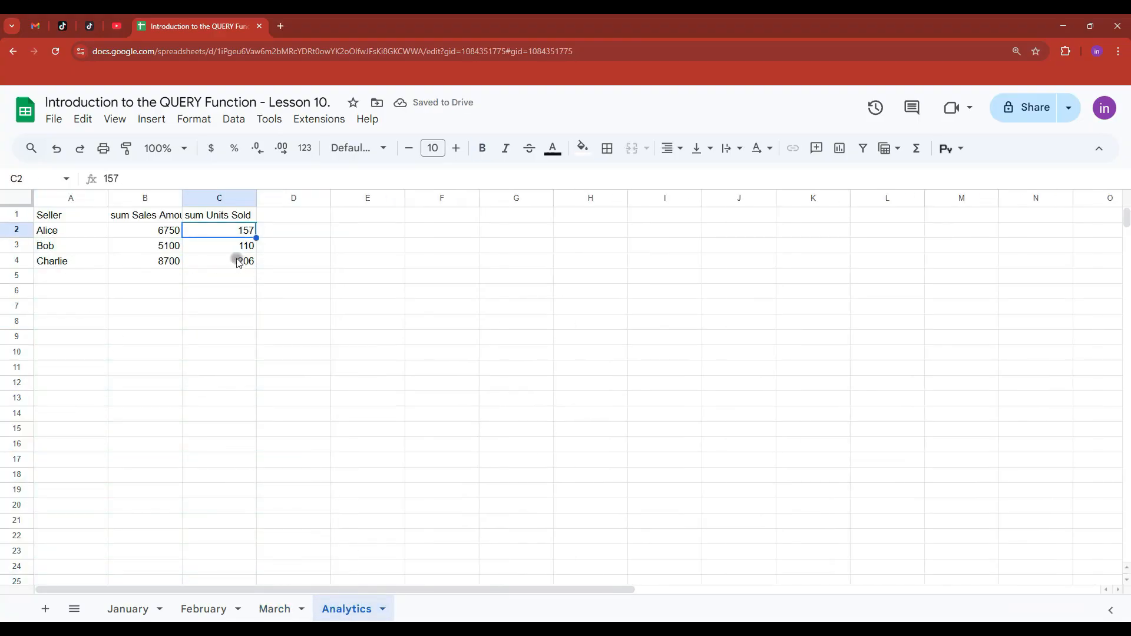
left_click(294, 609)
left_click(74, 337)
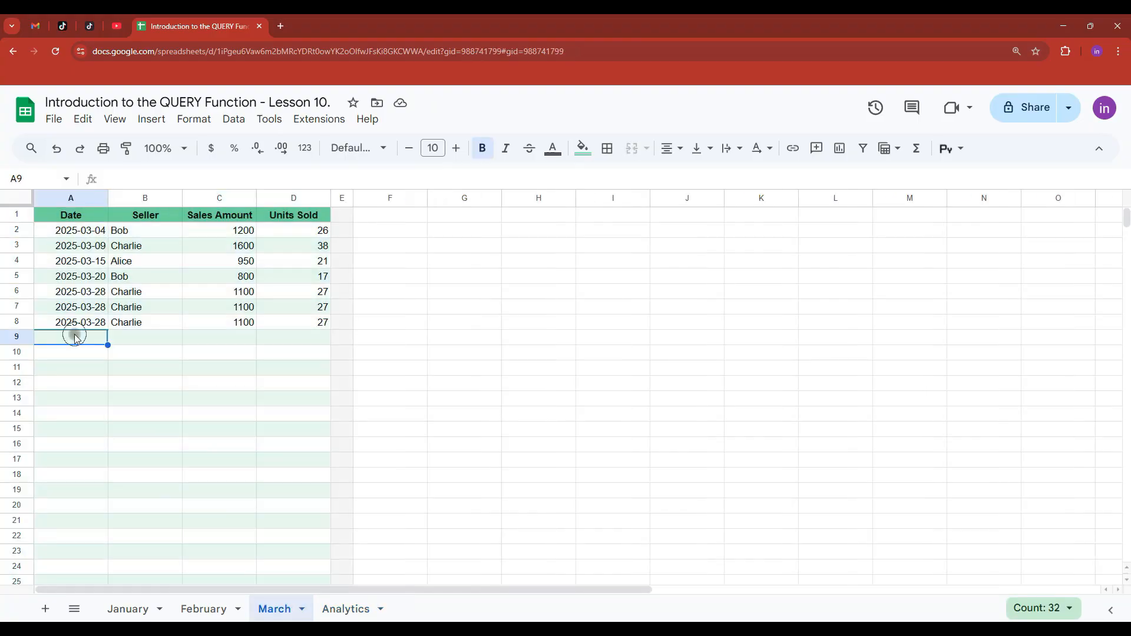
key("ctrl+v")
left_click(346, 608)
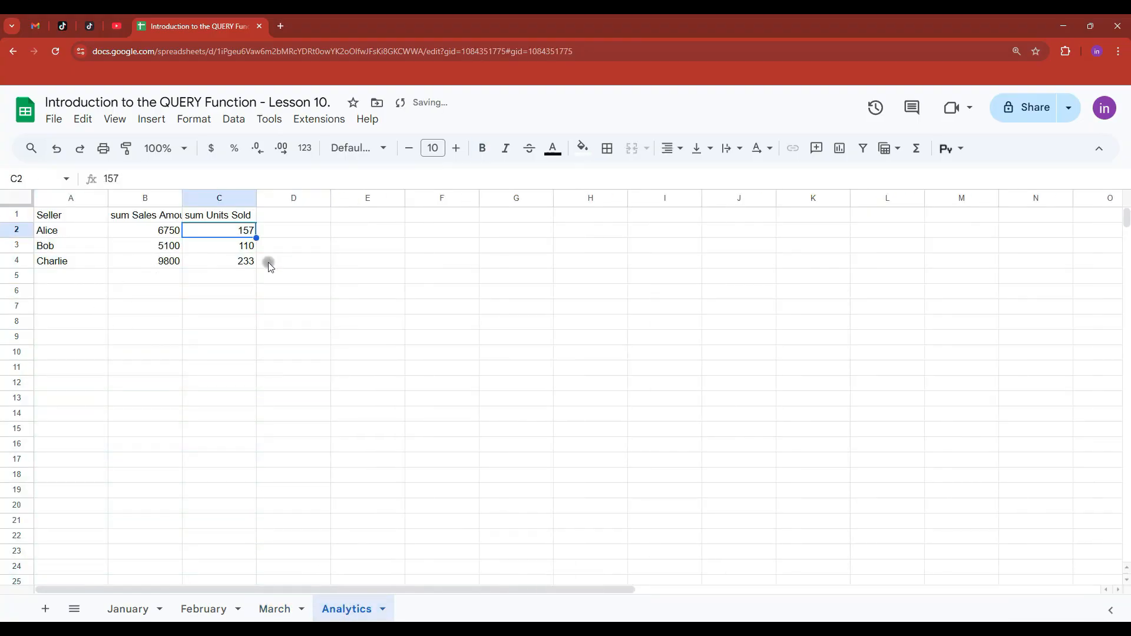
- Inspect the headers in A1, B1 and C1 on Analytics and the query that generates them
left_click(67, 216)
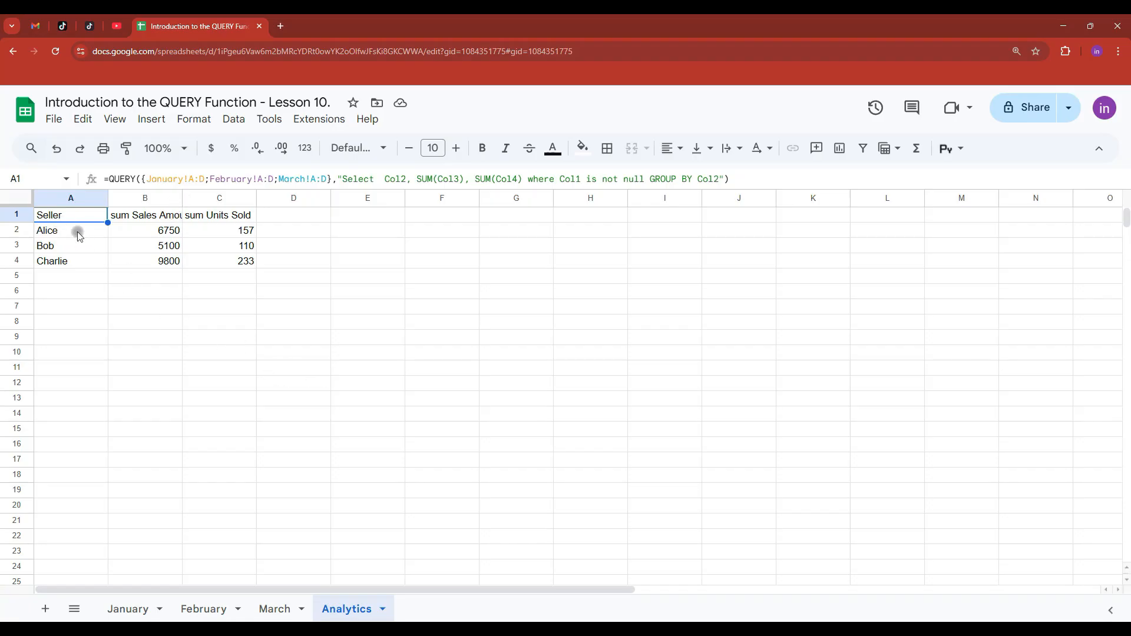
left_click(127, 215)
left_click(226, 219)
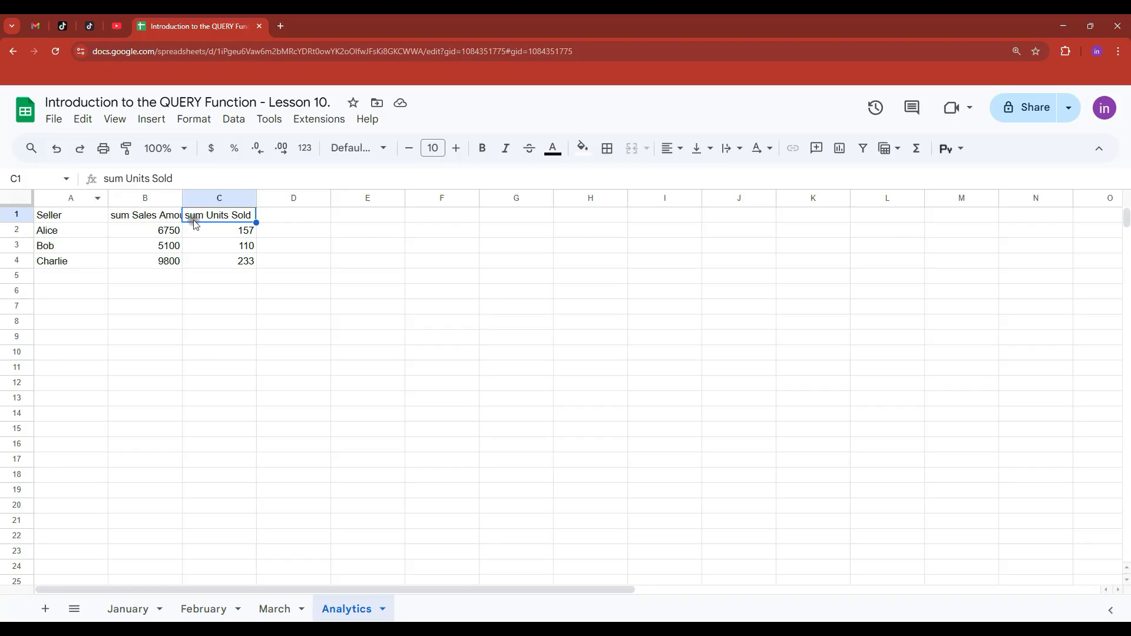
left_click(118, 218)
left_click(74, 218)
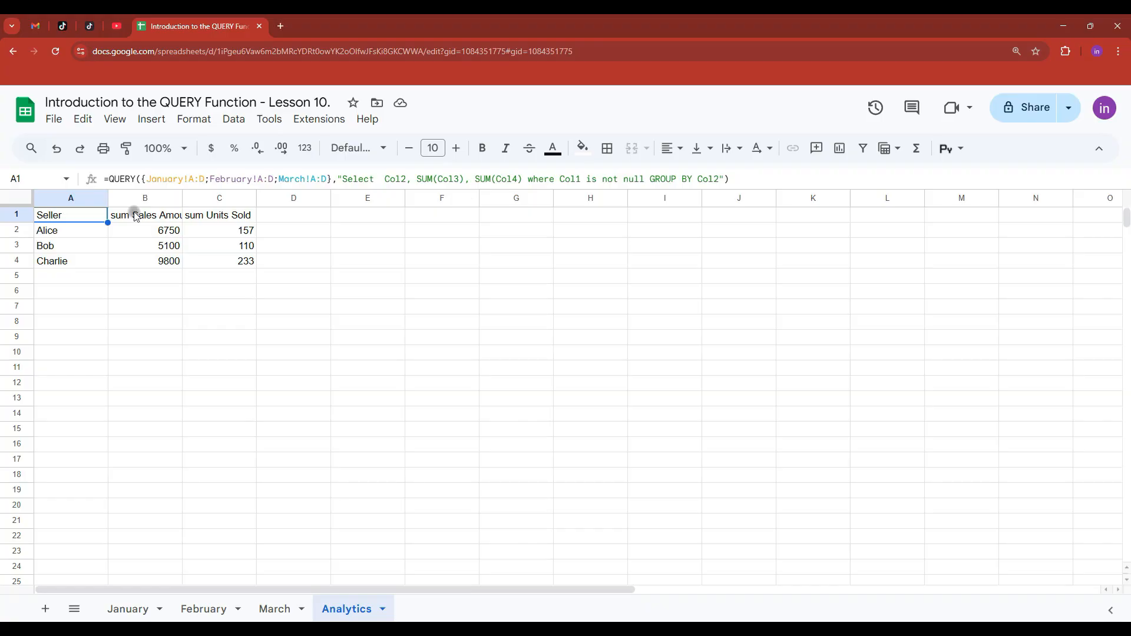
- Enlarge the formula bar and break the A1 query onto new lines before Select and before where, removing the leading space
left_click_drag(396, 189, 391, 303)
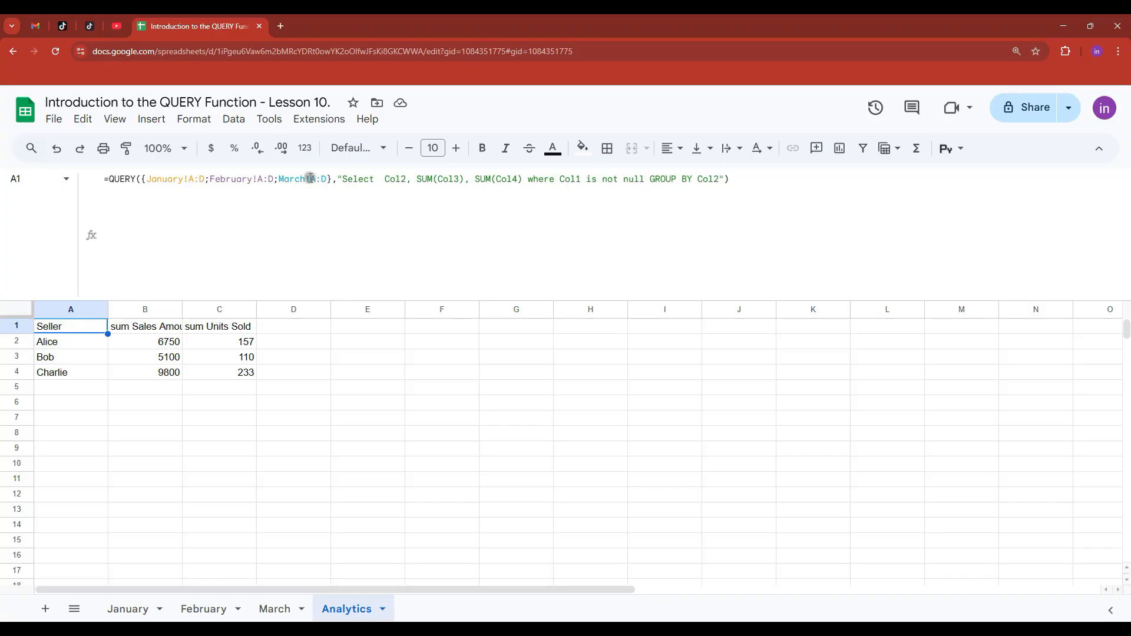
left_click(341, 179)
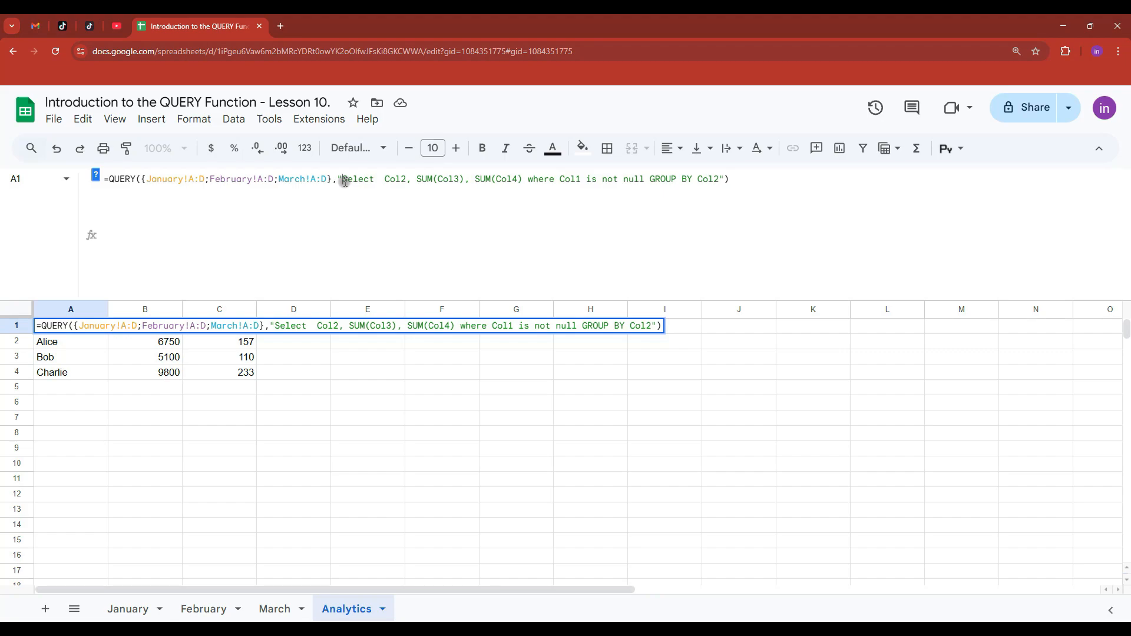
key("ctrl+Return")
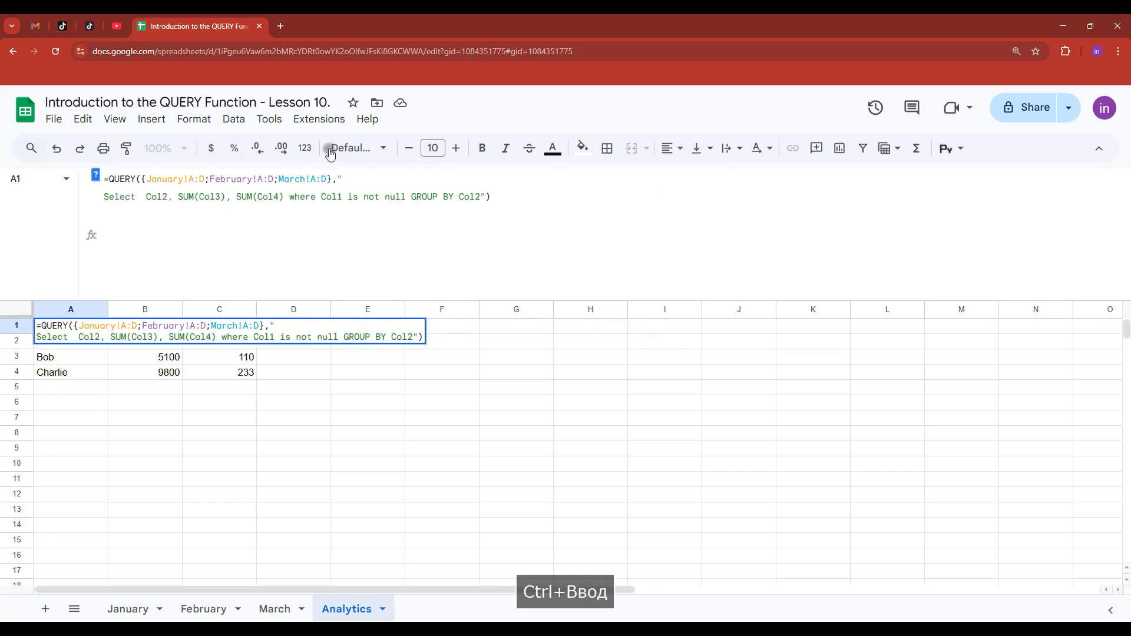
left_click(275, 215)
key("ctrl+Return")
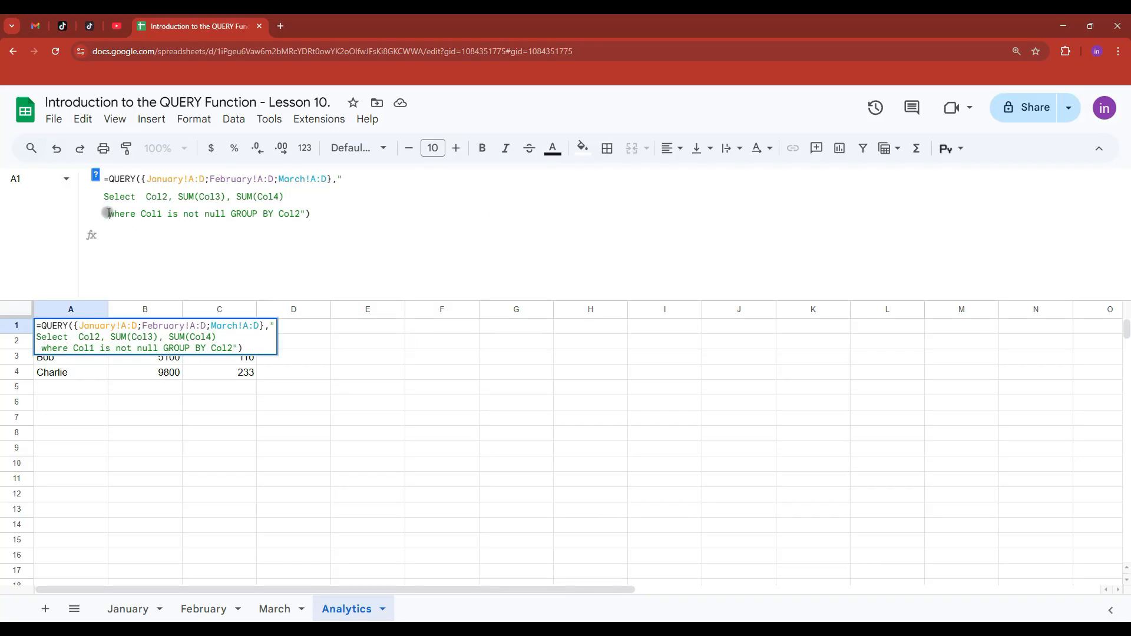
key("Delete")
- Put GROUP BY Col2 and the closing quote and bracket on separate lines of the query, and apply the formula
right_click(222, 213)
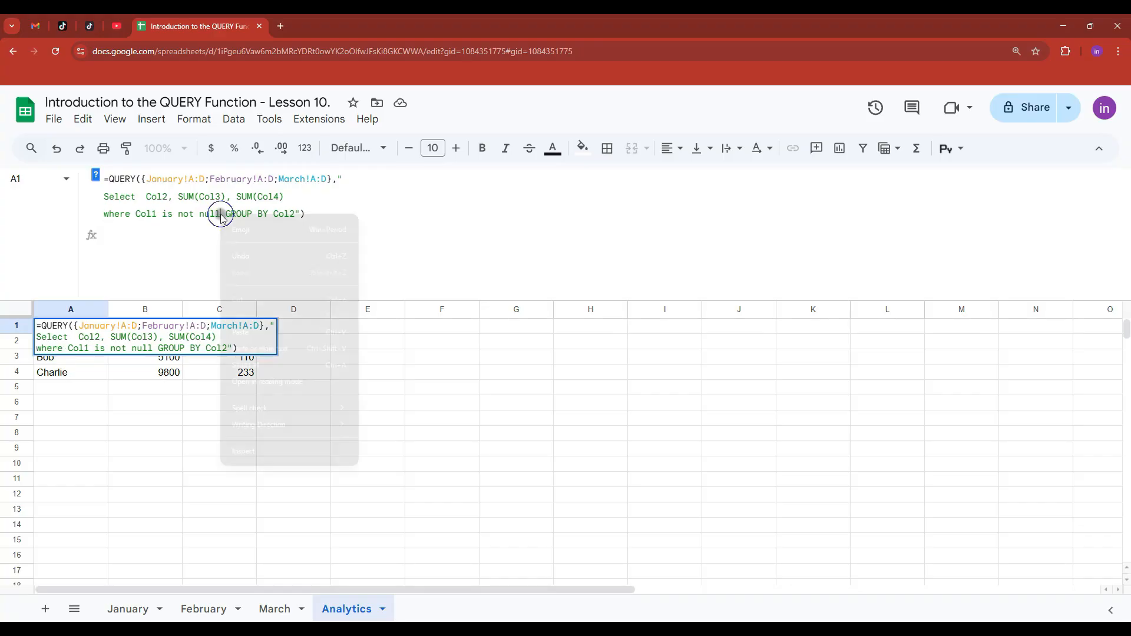
left_click(221, 214)
key("ctrl+Return")
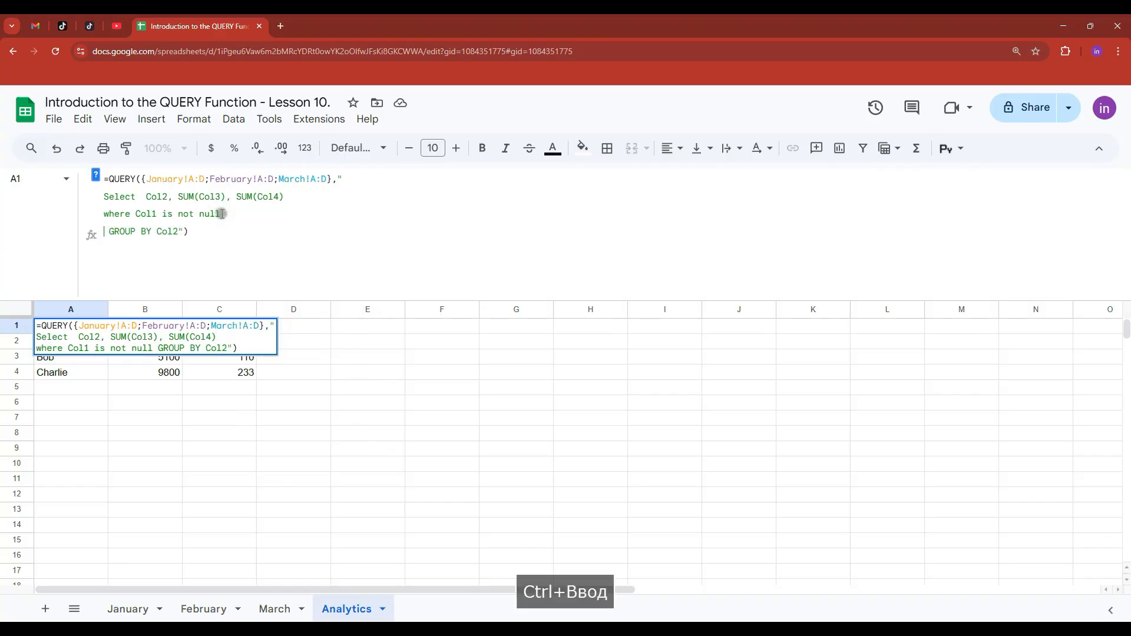
key("Delete")
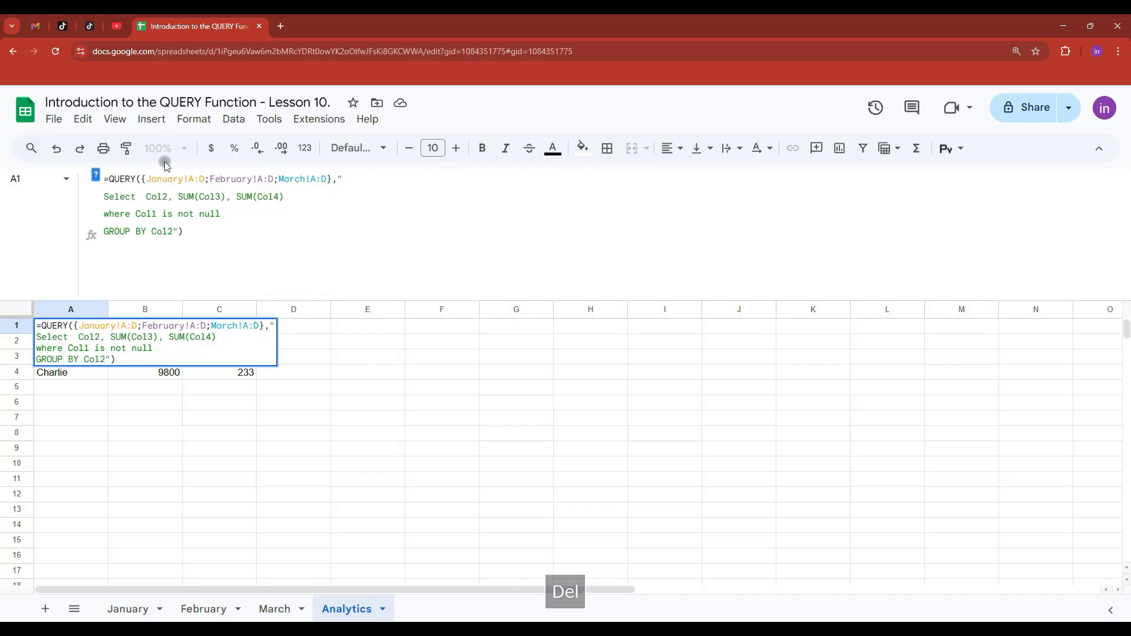
key("ctrl+Return")
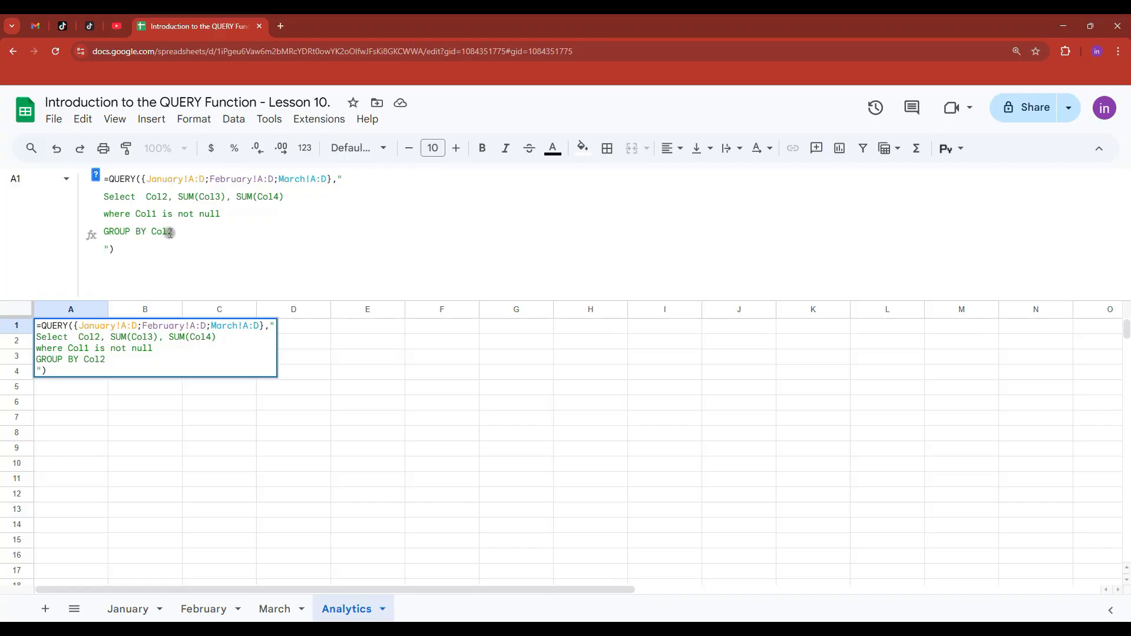
key("Return")
- Start a LABEL clause on a new line after GROUP BY Col2 in the A1 query
left_click(74, 329)
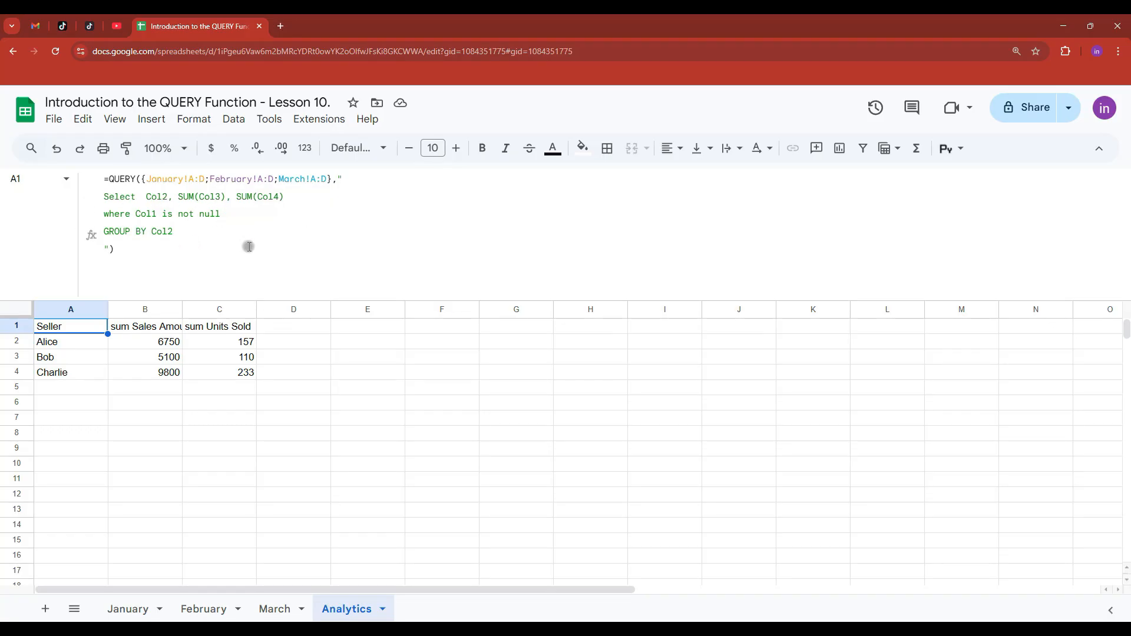
left_click(185, 231)
key("ctrl+Return")
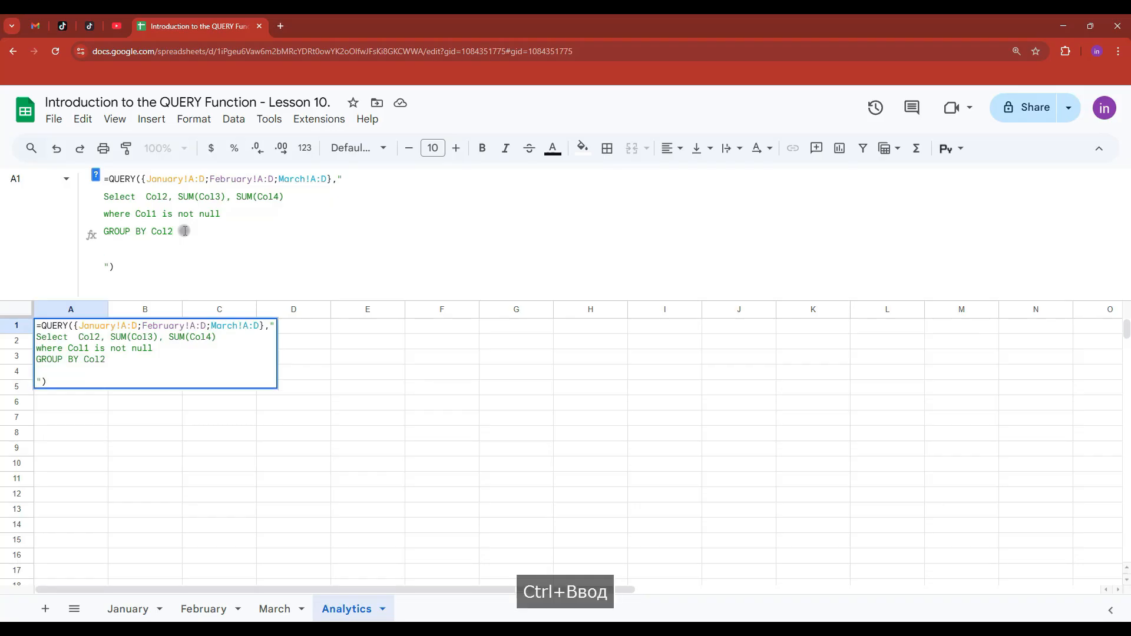
type("L")
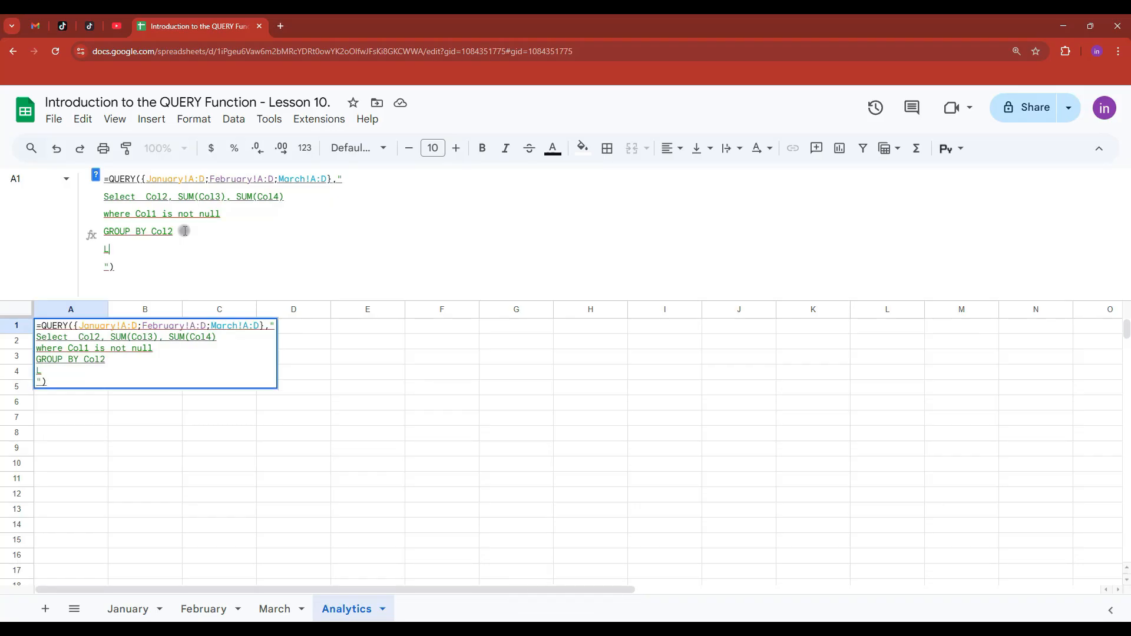
type("ABEL")
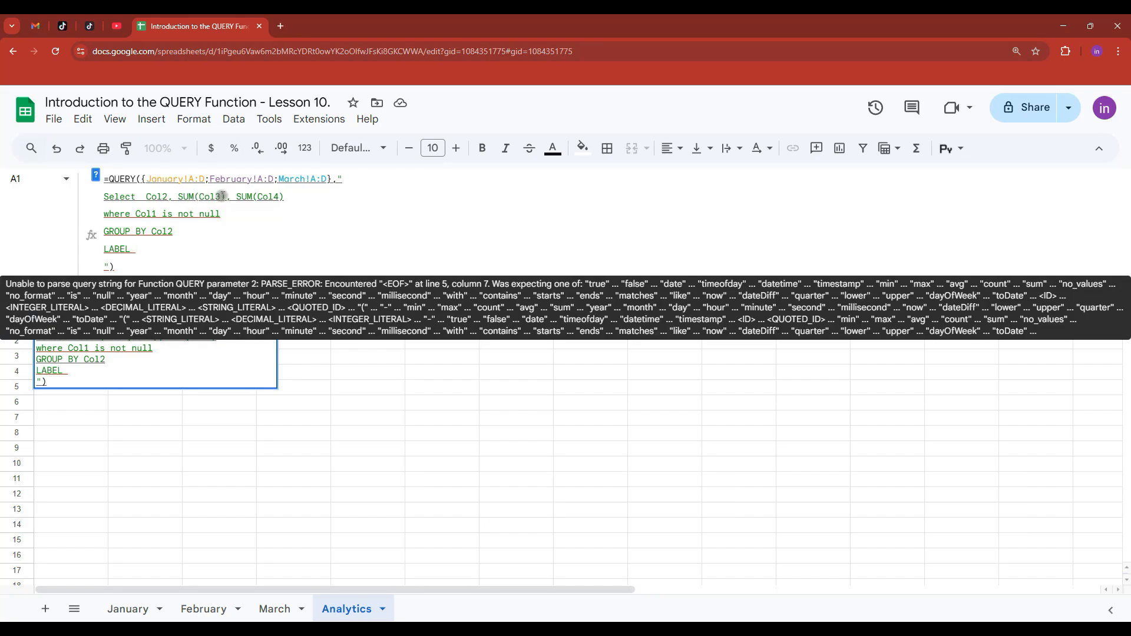
- Complete the clause as LABEL SUM(Col3)'Total Sales' using the copied SUM(Col3), apply the query and check the header in B1
left_click_drag(225, 197, 185, 197)
key("ctrl+c")
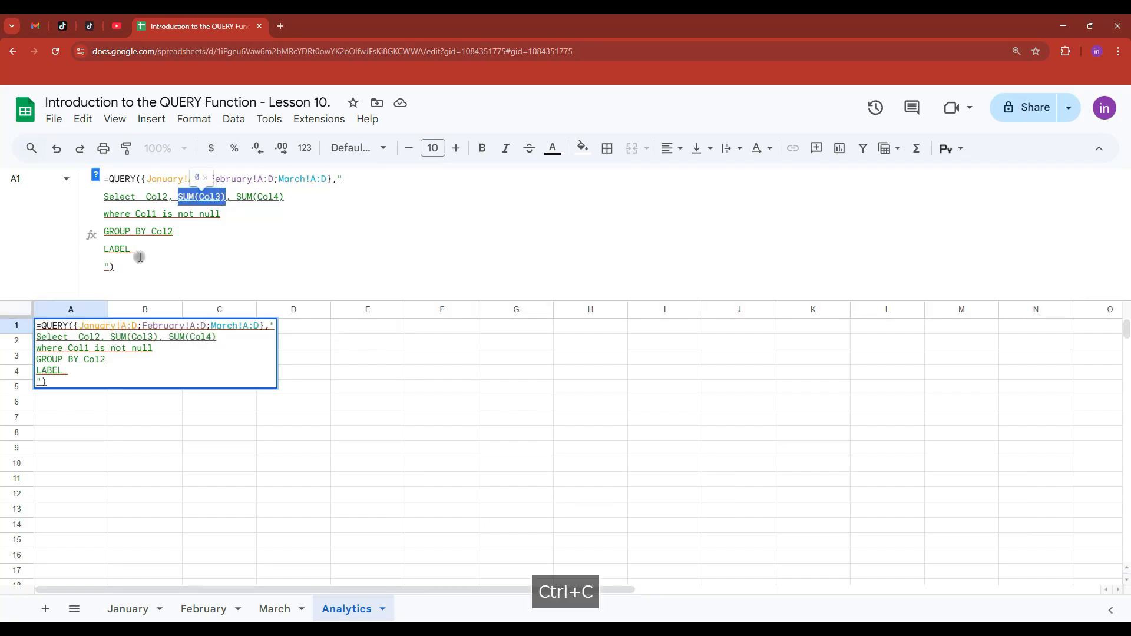
left_click(151, 246)
key("ctrl+v")
type("''")
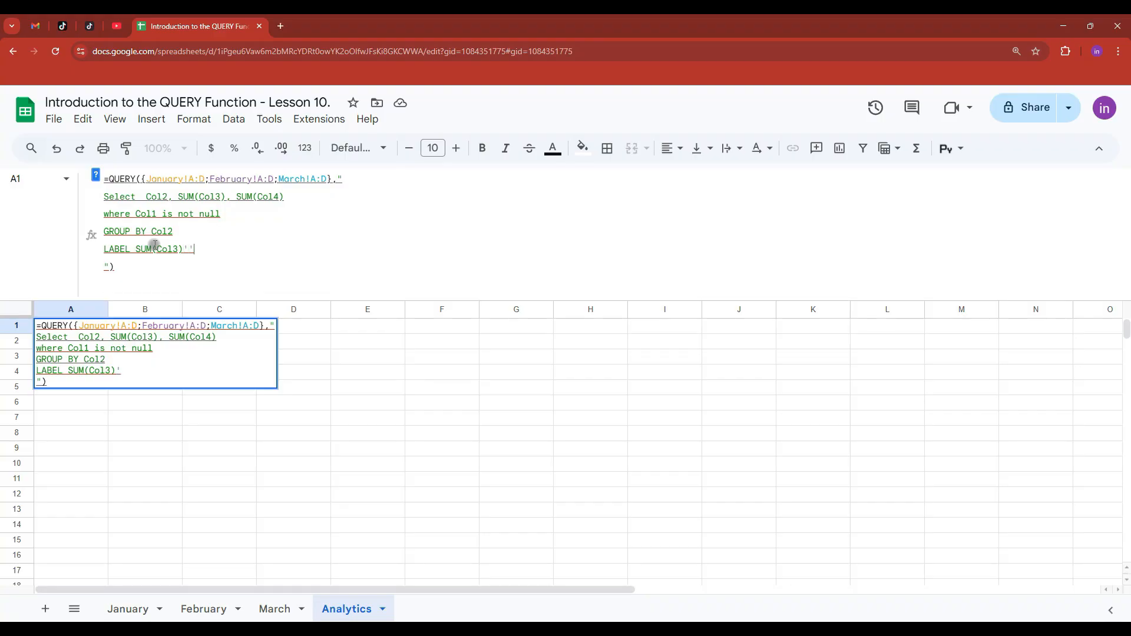
key("Left")
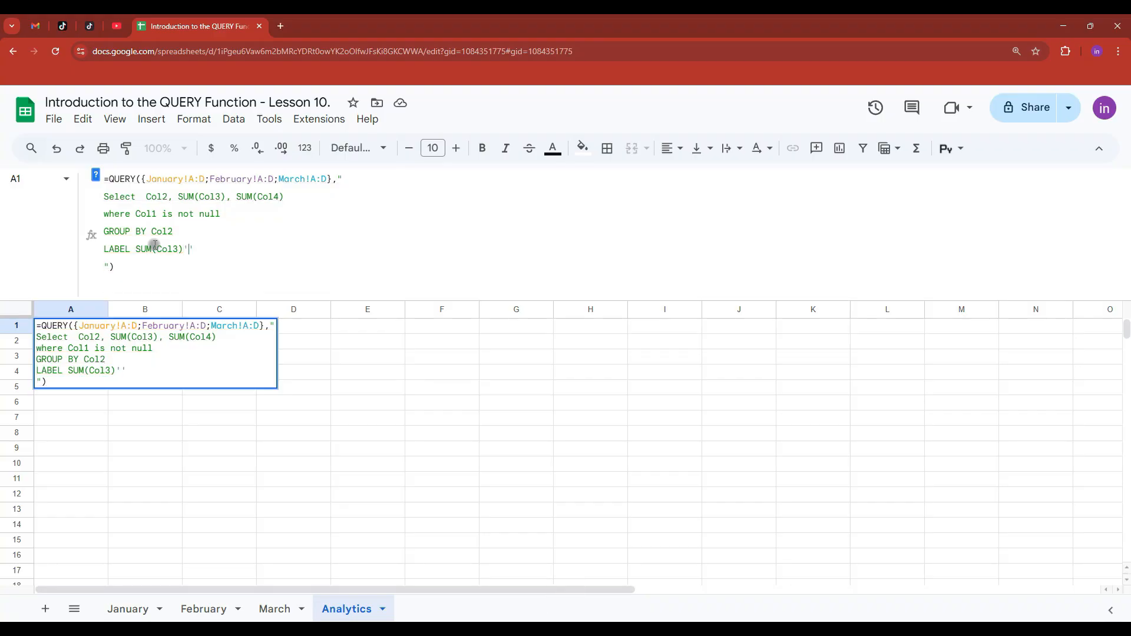
type("Total Sales")
key("Right")
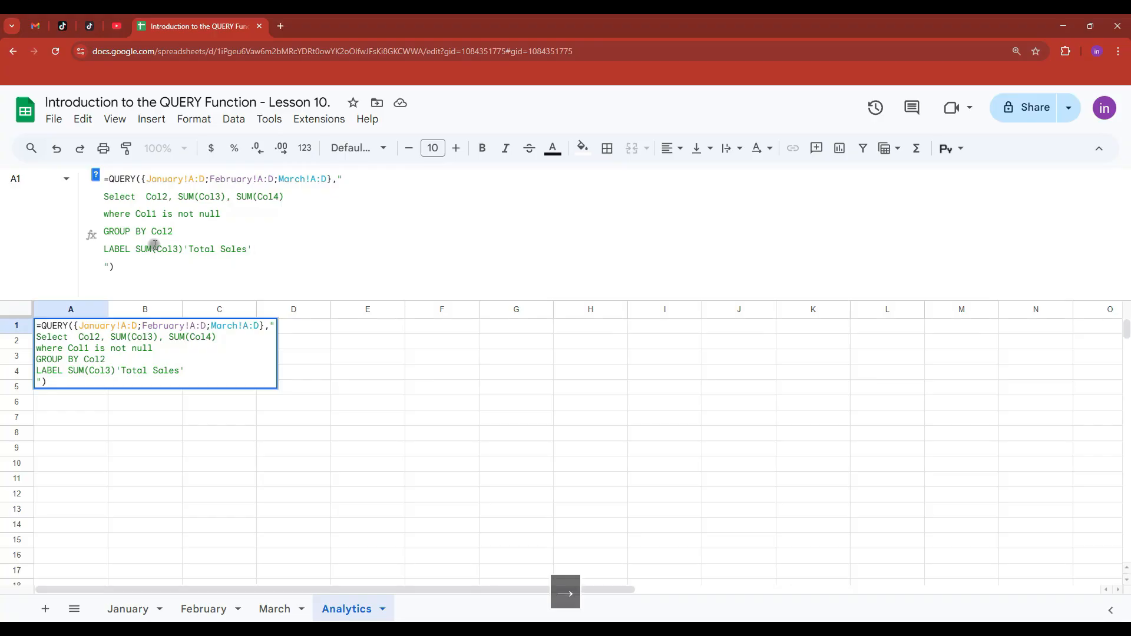
key("Return")
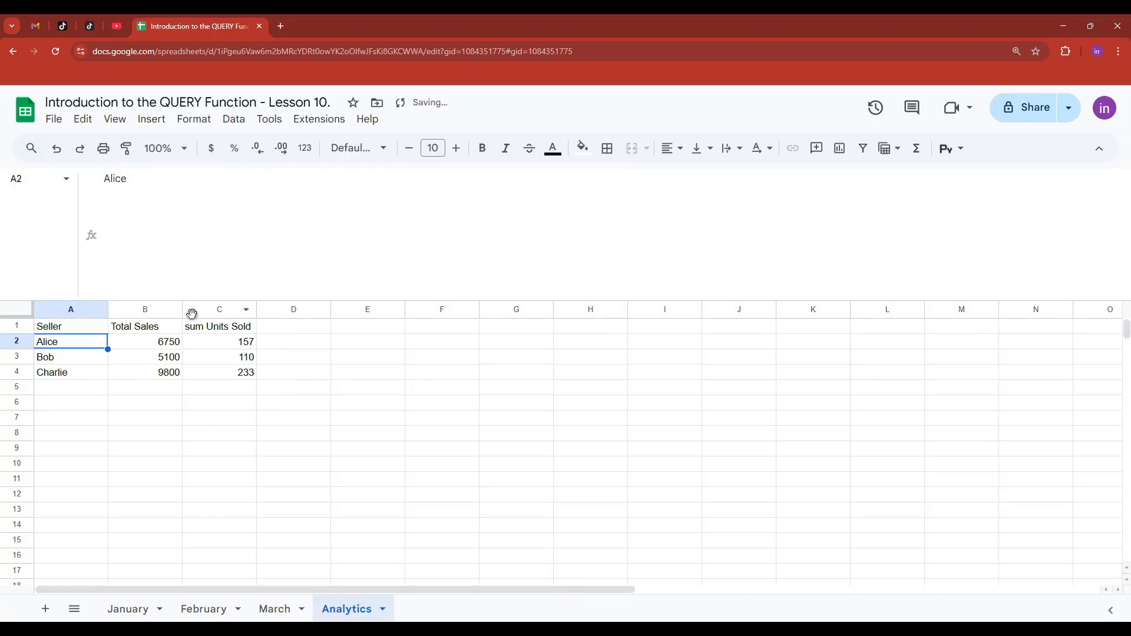
left_click(152, 328)
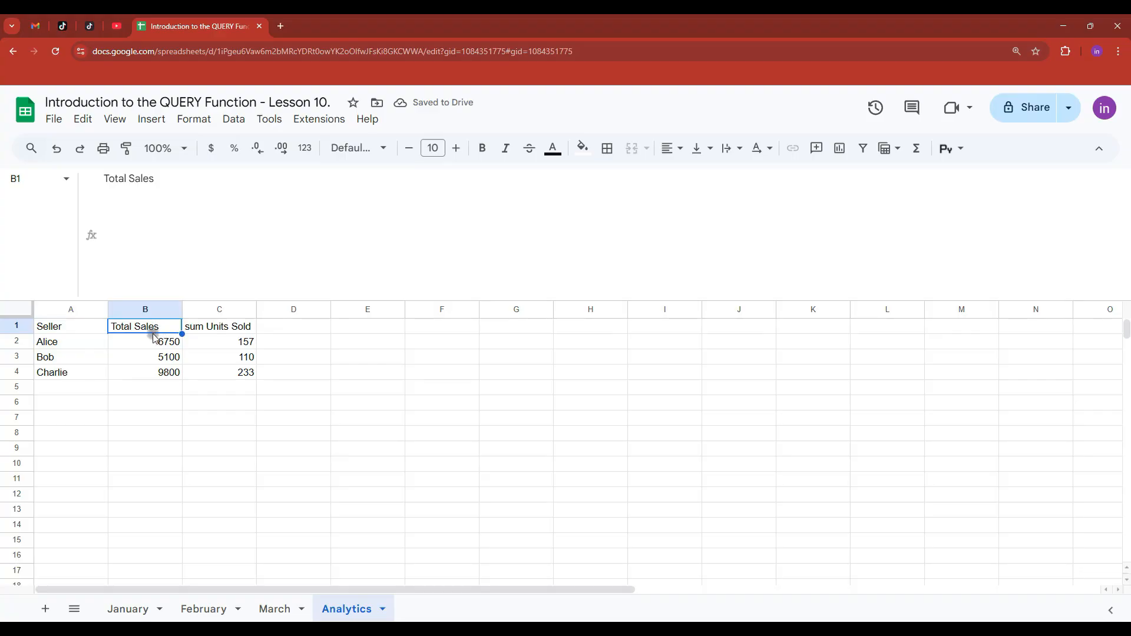
- Copy SUM(Col4) from the A1 query, append , Col4'Total Units' to its LABEL clause and apply it
left_click(88, 327)
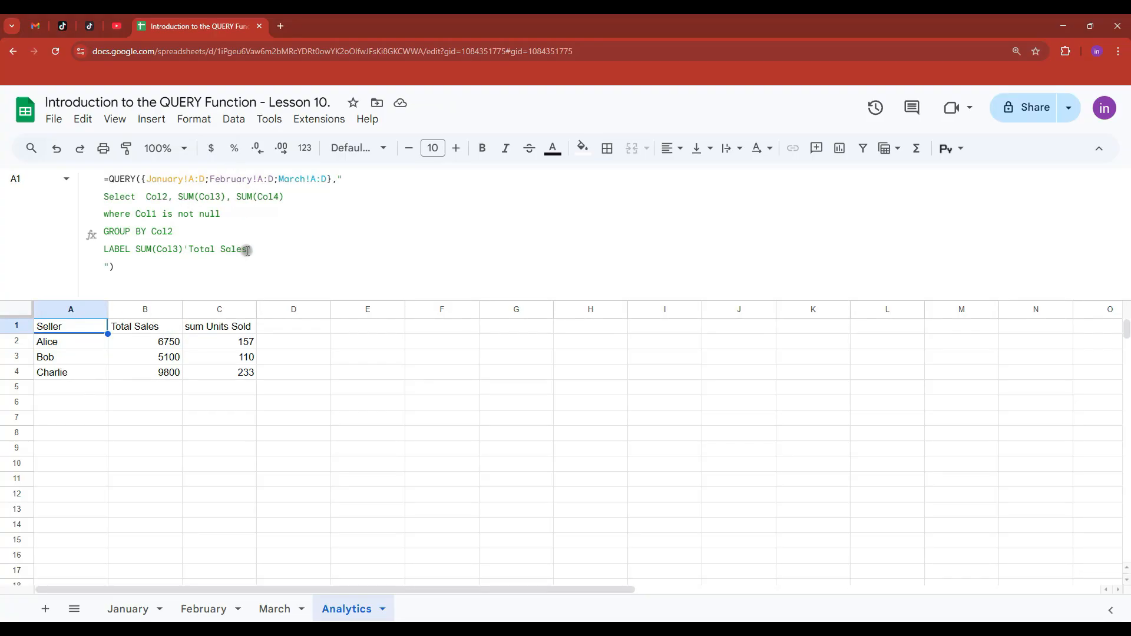
left_click_drag(284, 196, 237, 197)
key("ctrl+c")
left_click(266, 249)
type(", Col4")
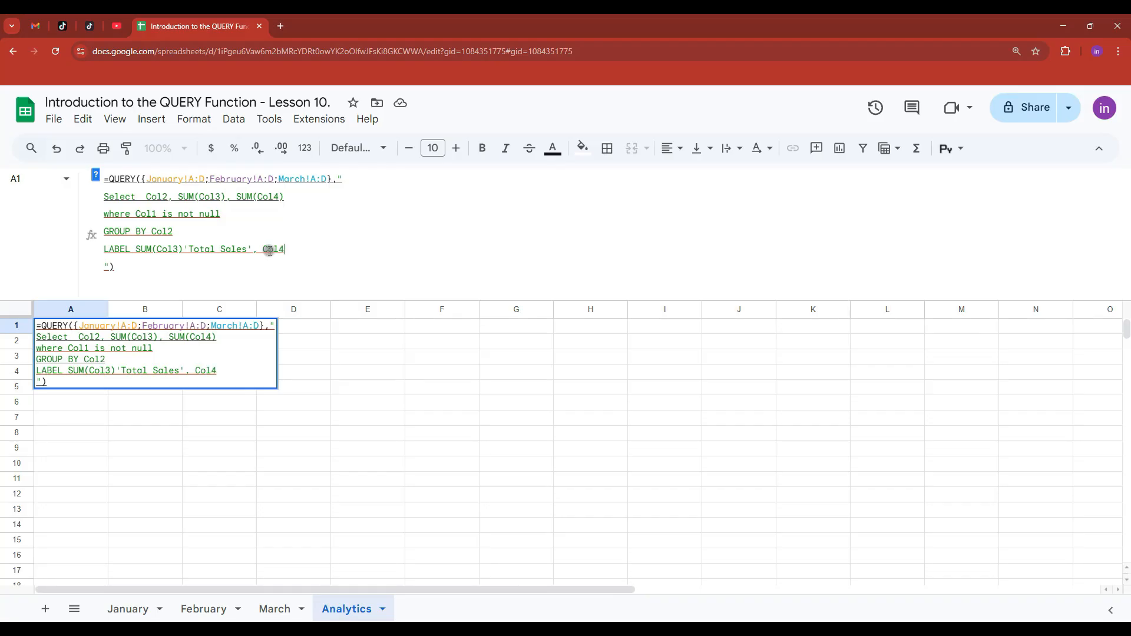
type("''")
key("Left")
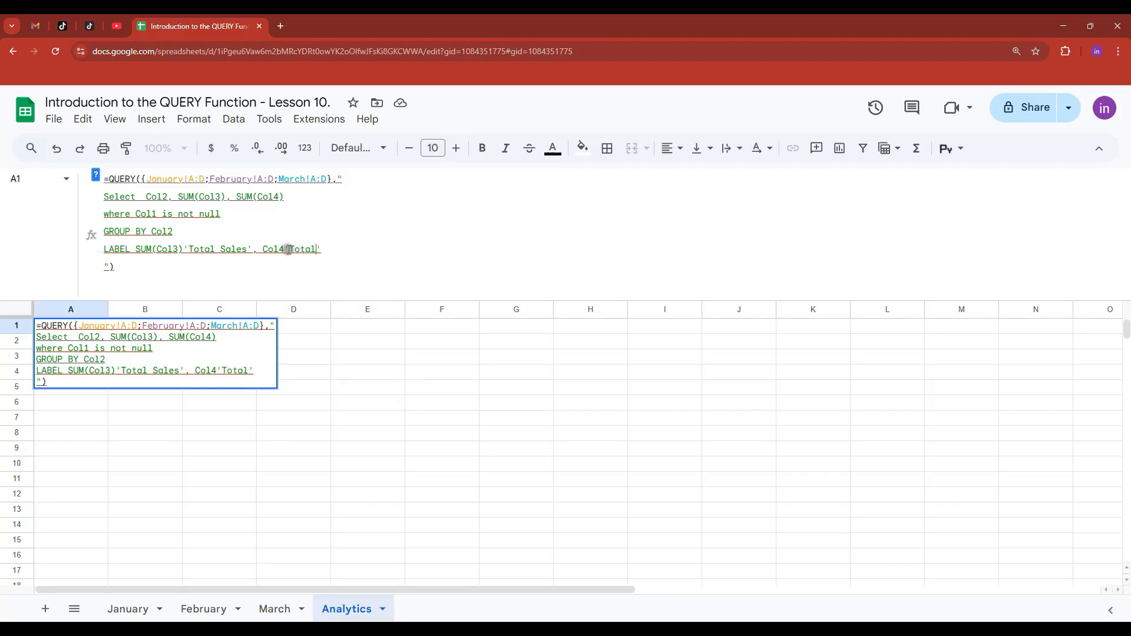
key("Return")
mouse_move(96, 331)
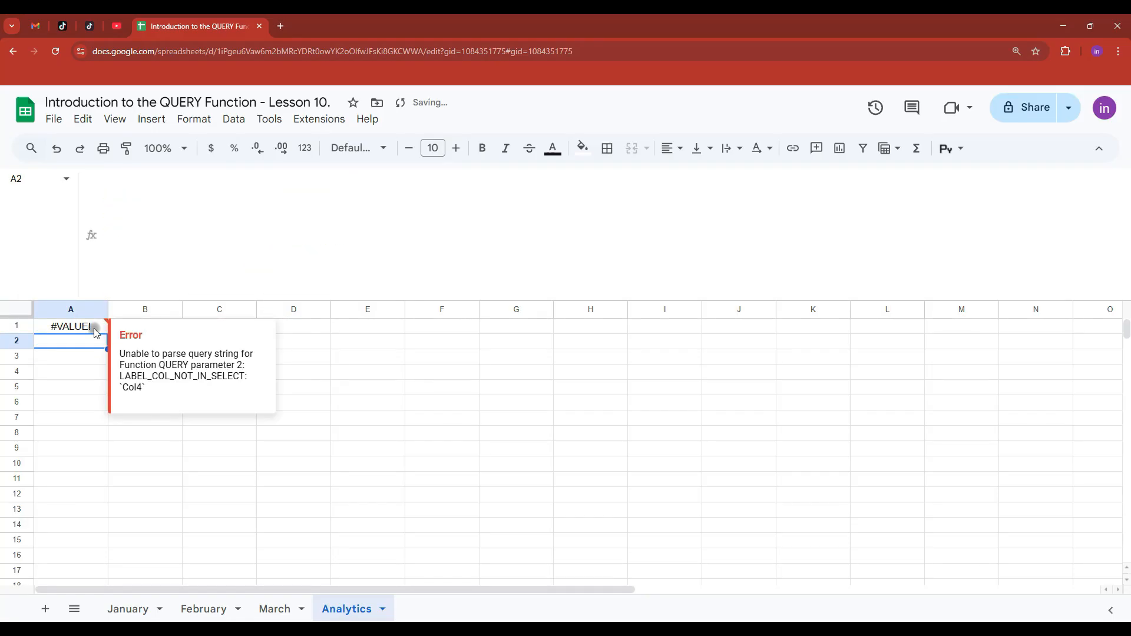
- Replace Col4 with SUM(Col4) in the LABEL clause of the A1 query, apply it and check the header in C1
left_click(88, 327)
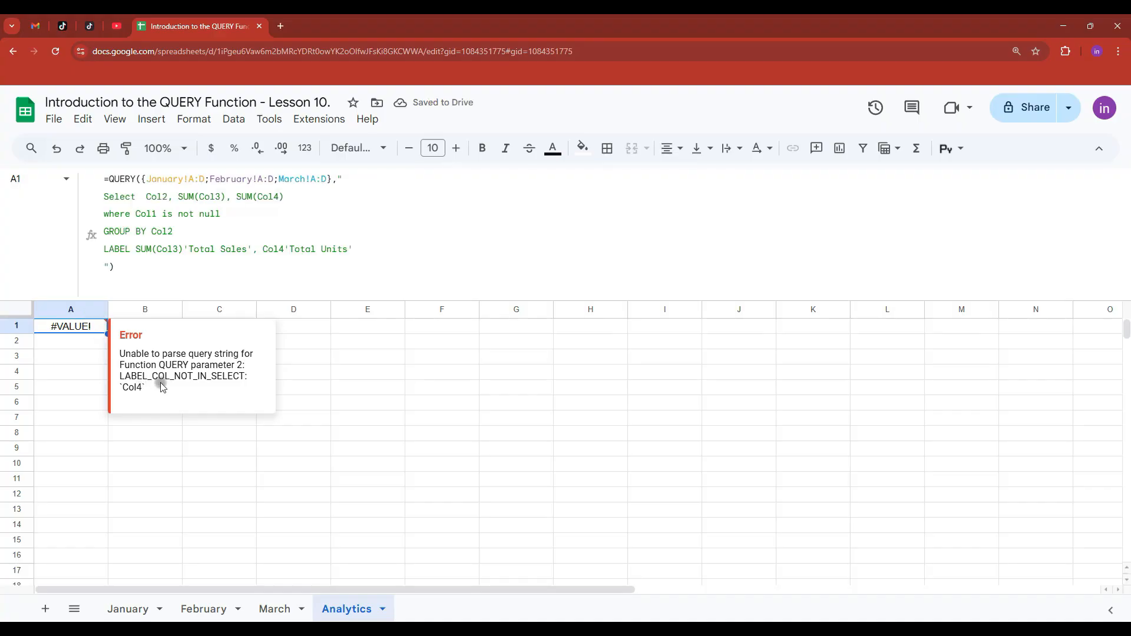
double_click(284, 249)
key("ctrl+v")
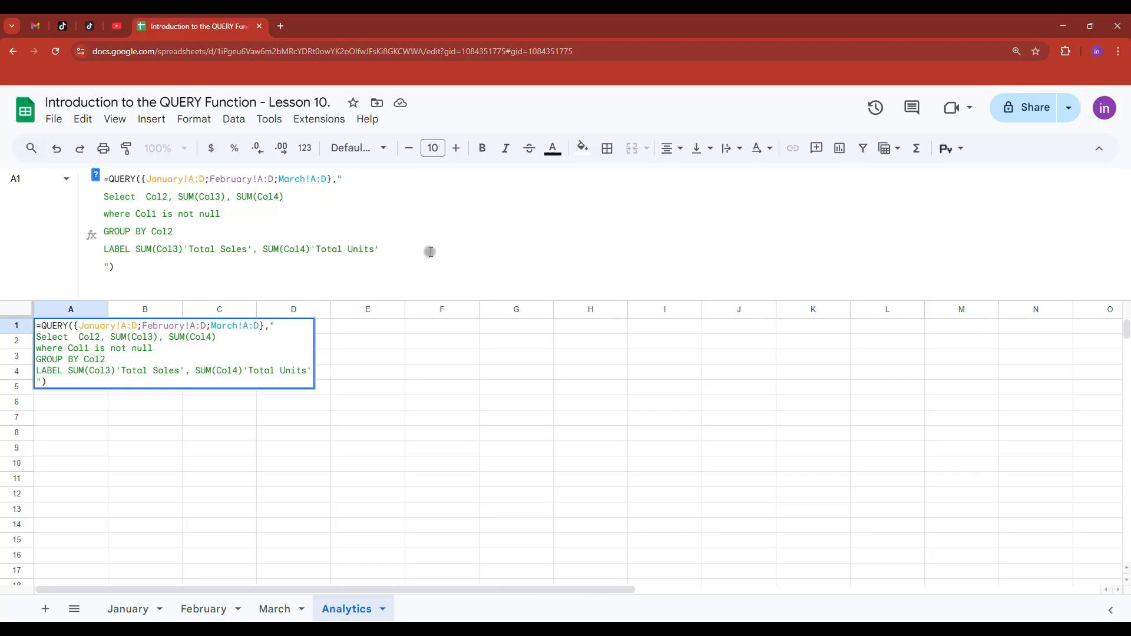
key("Return")
left_click(232, 326)
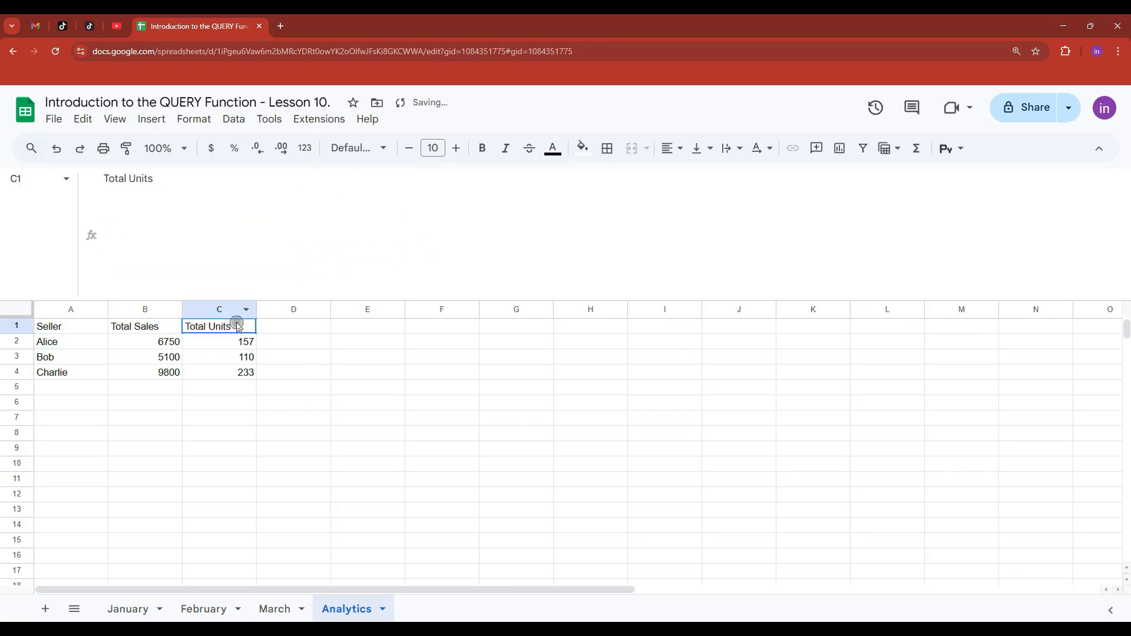
- Freeze row 1 of the Analytics sheet and make its header row bold
left_click(94, 326)
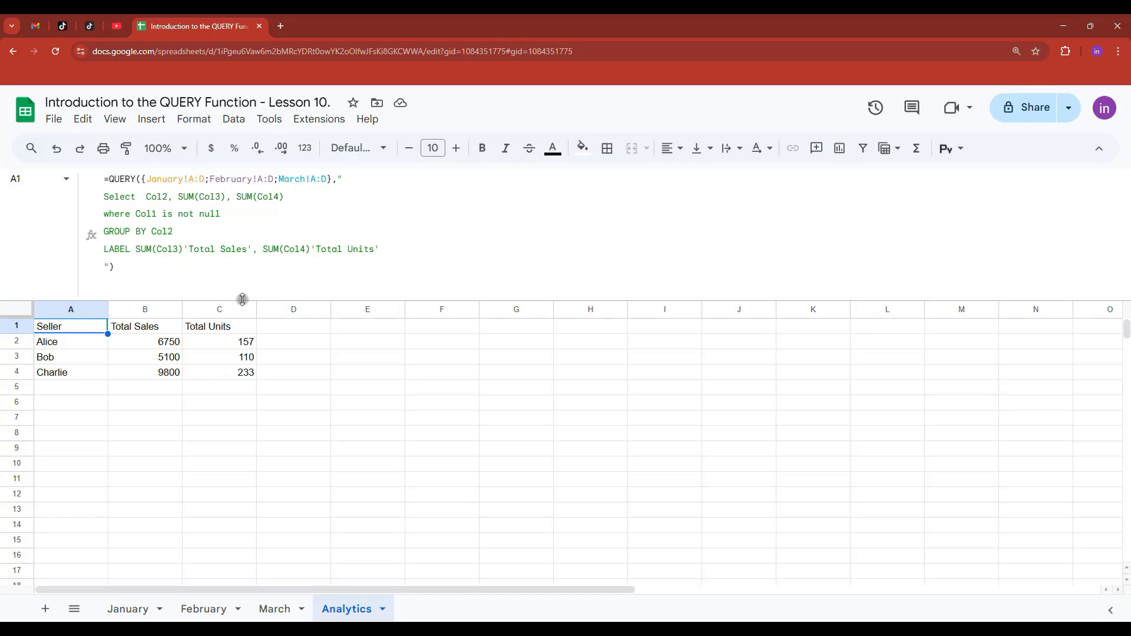
left_click_drag(243, 299, 236, 188)
left_click_drag(22, 207, 24, 224)
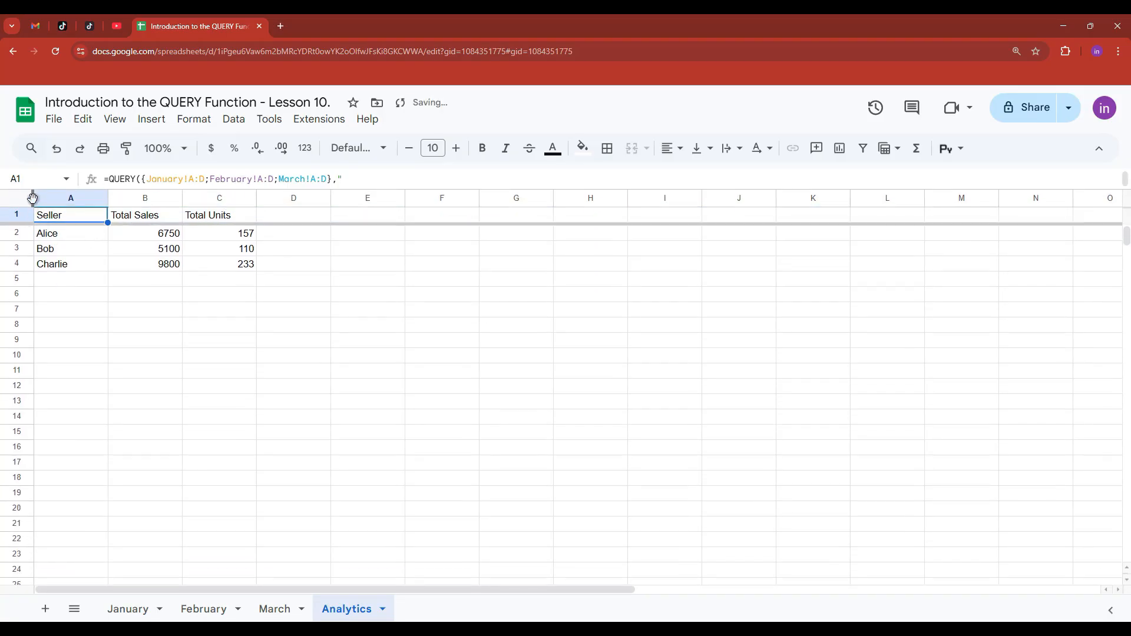
left_click(18, 215)
left_click(481, 148)
- Apply alternating colors to columns A to C, using the cyan style with a darker header row
left_click_drag(71, 198, 219, 198)
left_click(194, 119)
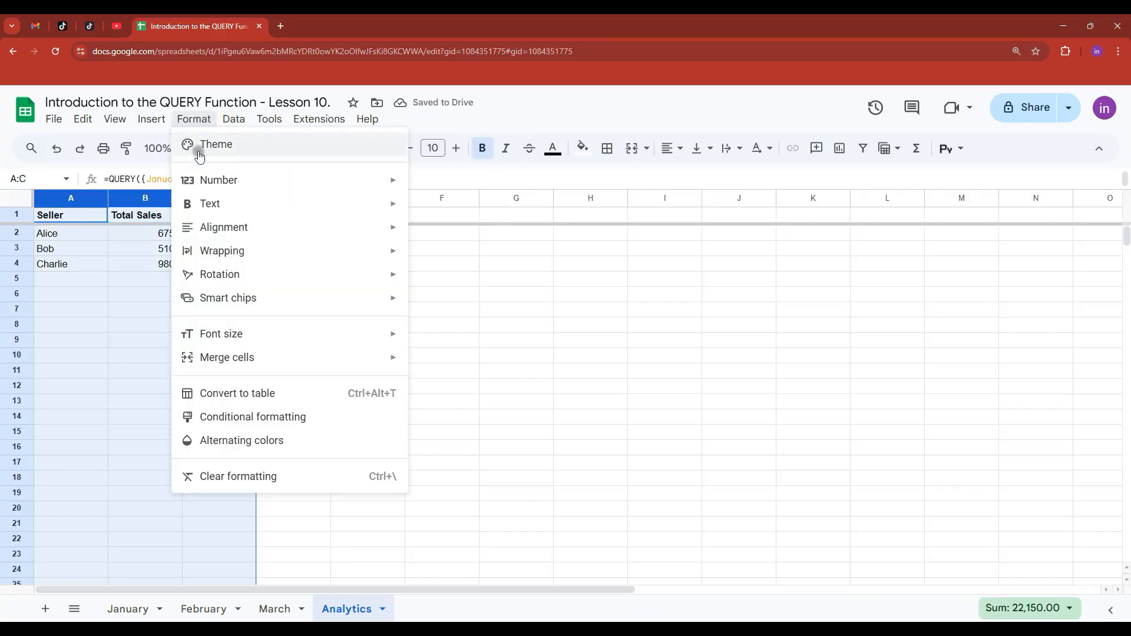
left_click(259, 441)
left_click(940, 304)
left_click(1069, 549)
left_click(382, 296)
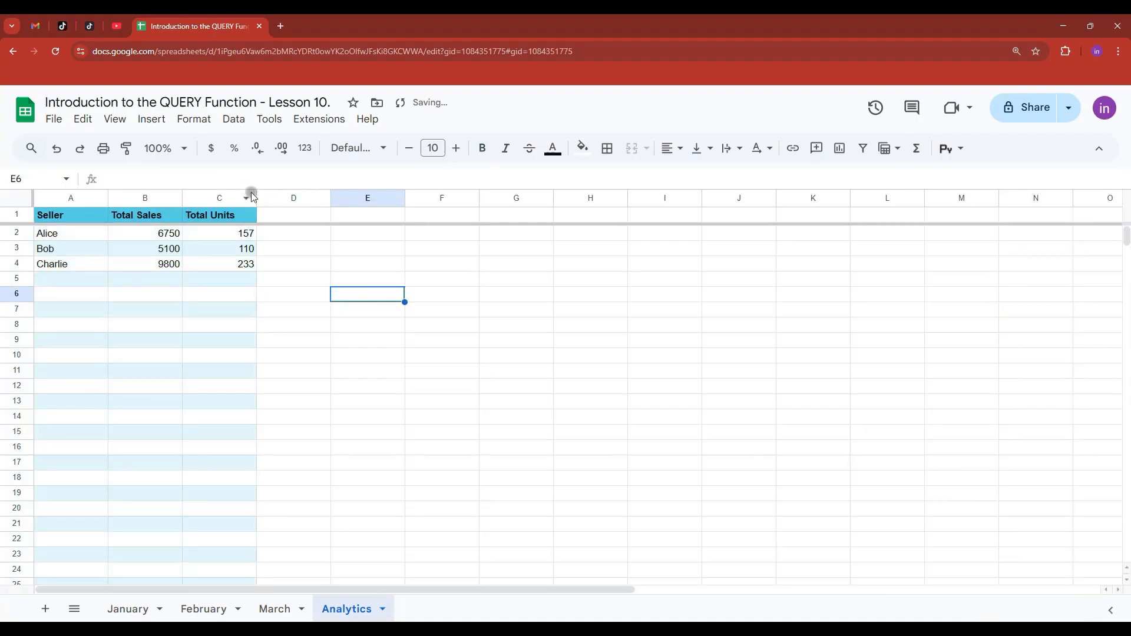
- Add a sale in row 7 of the January sheet with a new seller's name, sales amount 15000, 20 units and date 2025-01-20
left_click(128, 608)
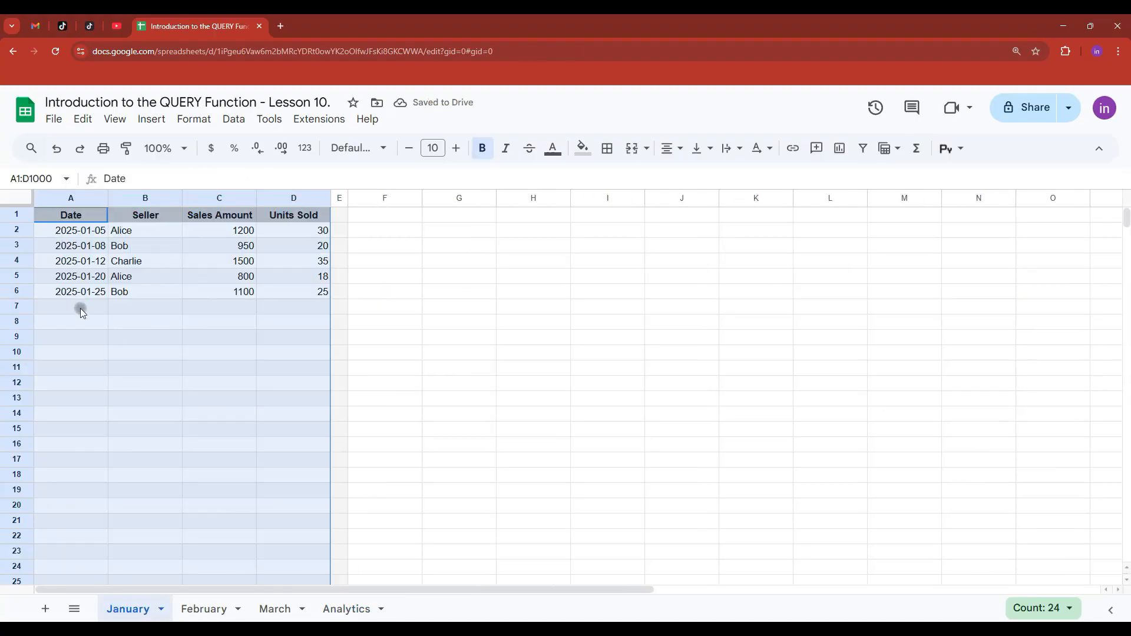
left_click(144, 307)
type("Donald")
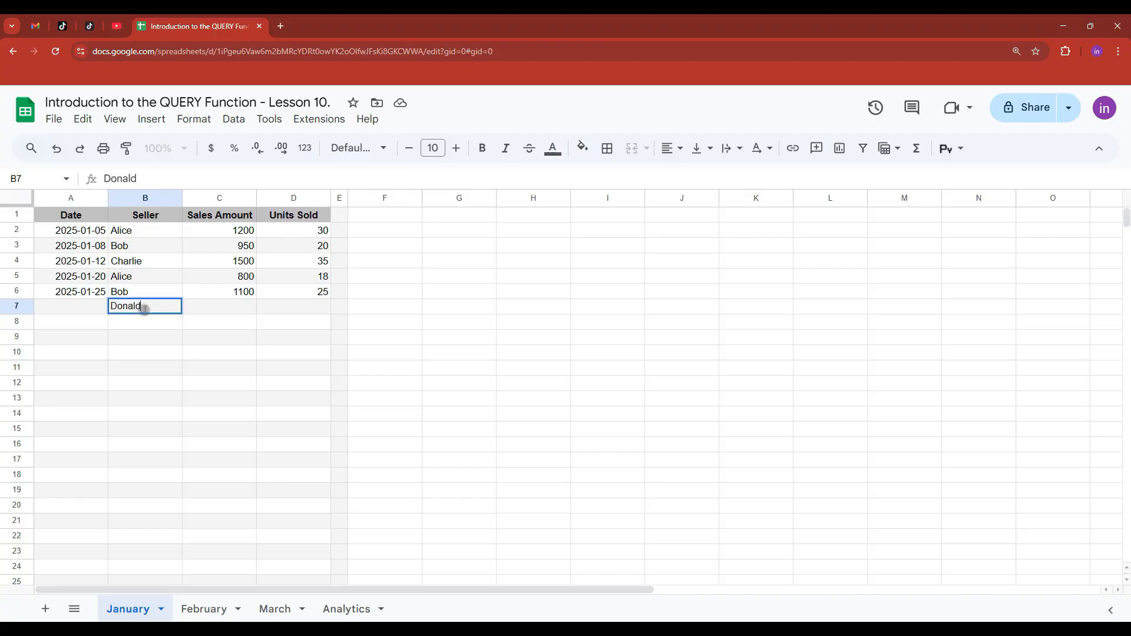
key("Tab")
type("15000")
key("Tab")
type("20")
key("Tab")
left_click(97, 306)
type("2025-01-30")
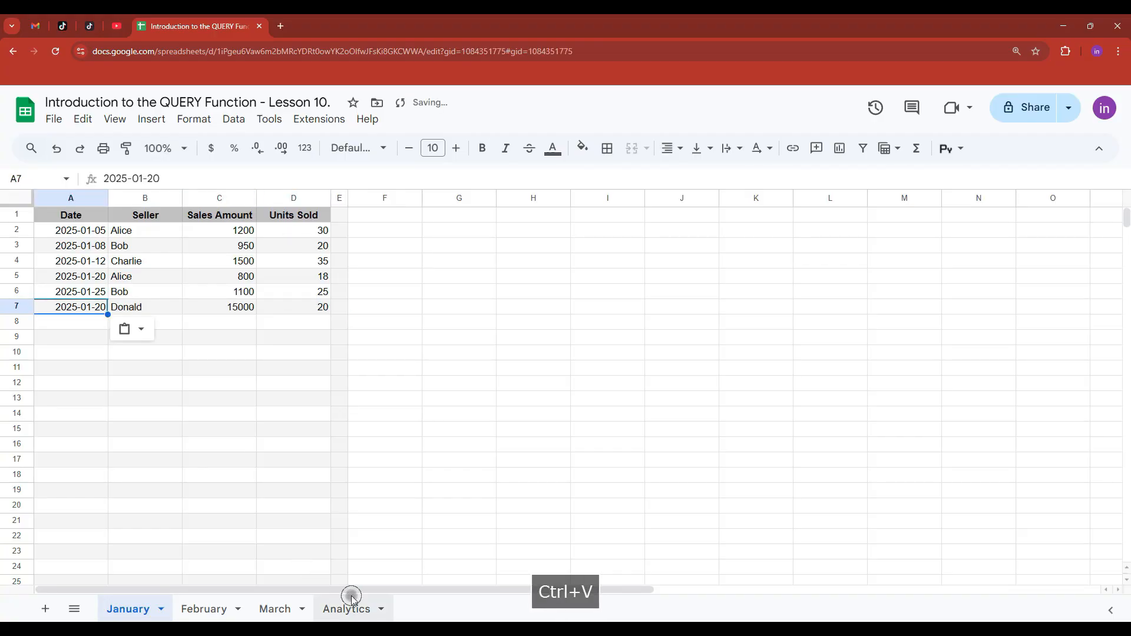
- Return to the Analytics sheet, narrow column D to a thin spacer and select the query cell A1
left_click(347, 609)
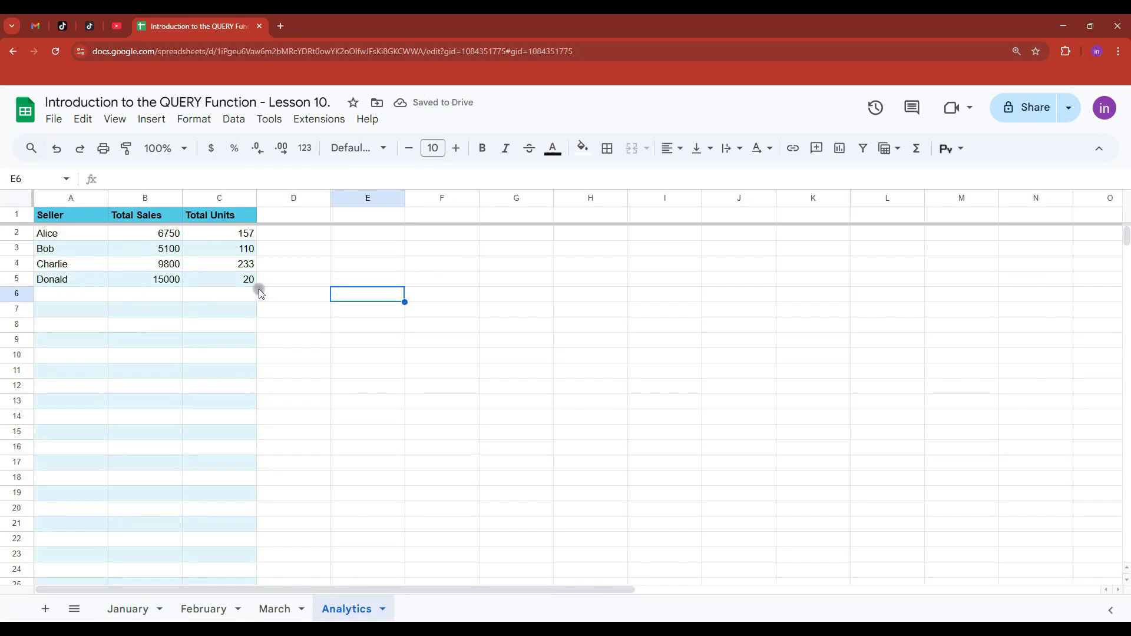
left_click_drag(332, 196, 275, 198)
left_click(386, 266)
left_click(101, 215)
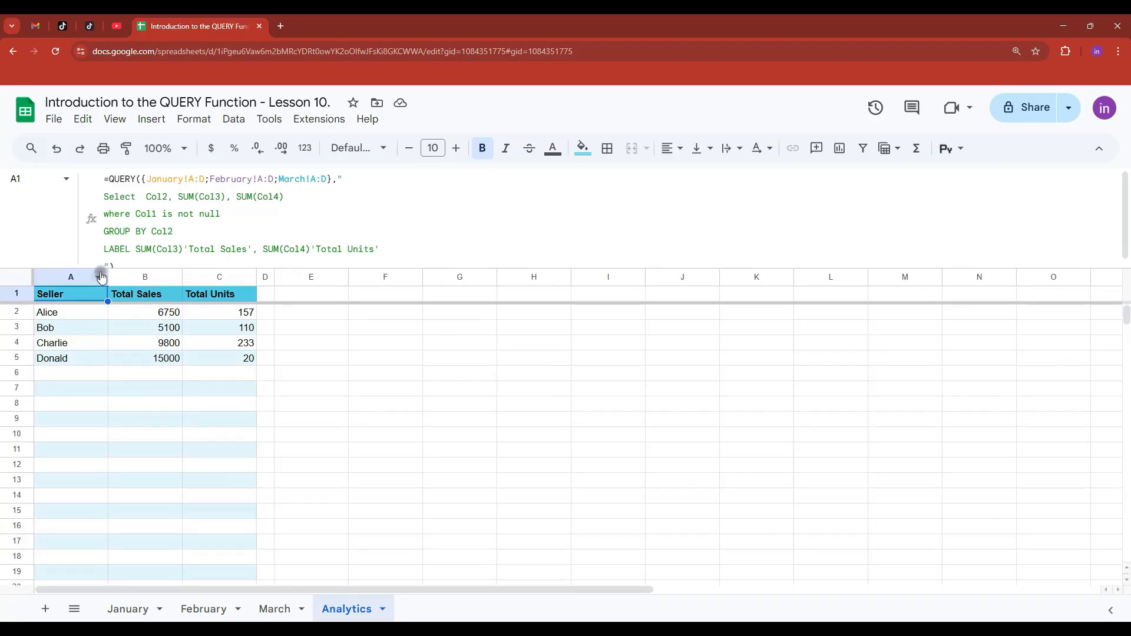